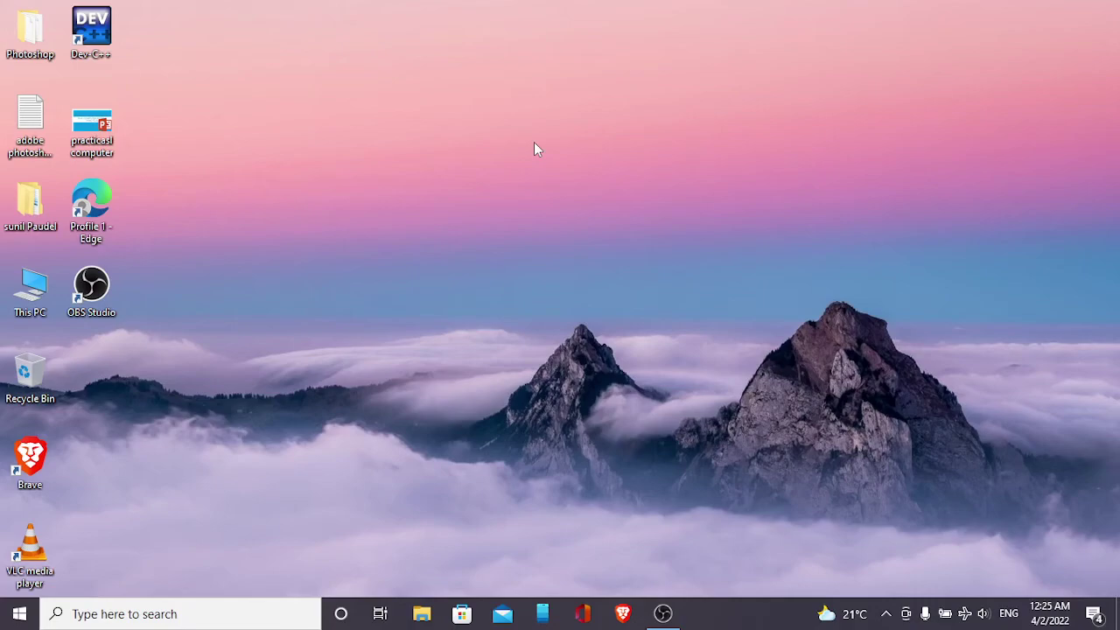
- Minimize the OBS recorder window and close the Brave browser
click(658, 616)
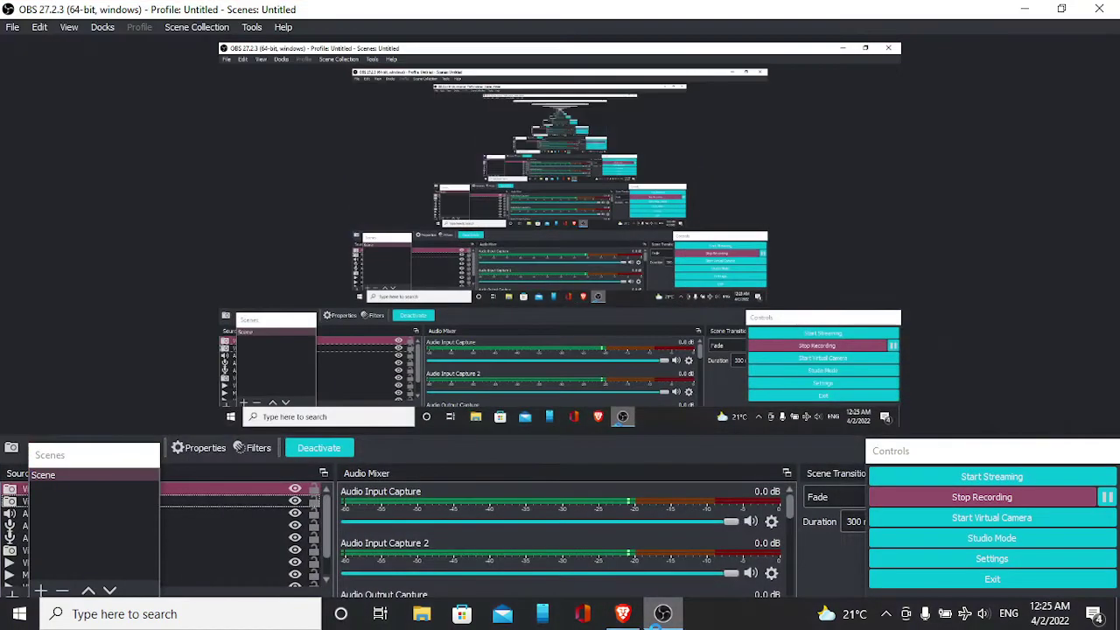
click(1025, 9)
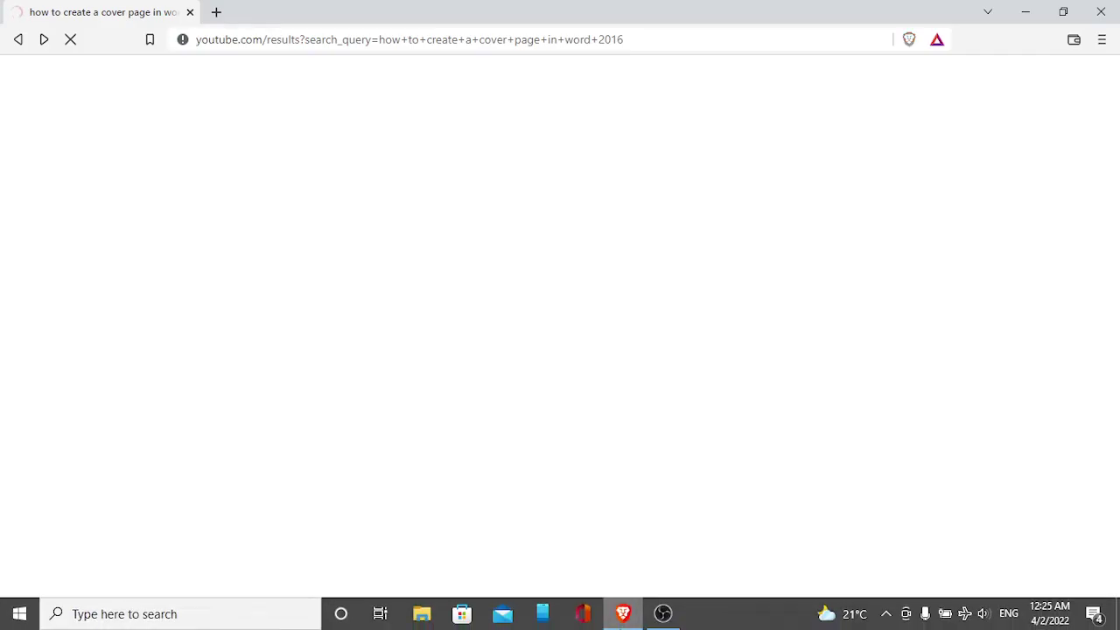
mouse_move(623, 615)
click(699, 486)
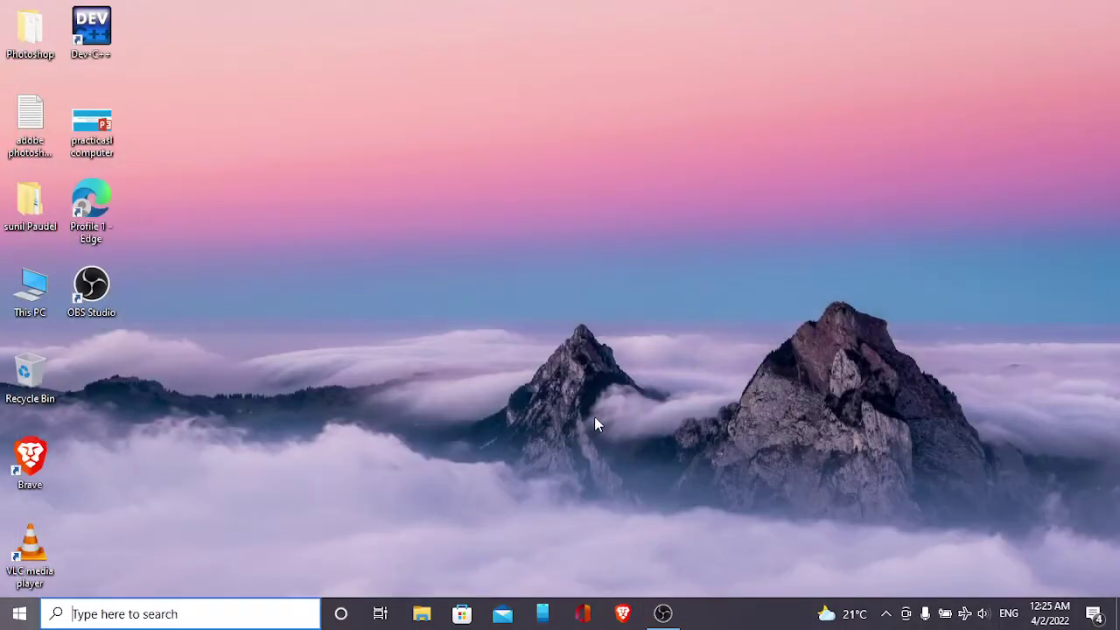
- Launch Notepad from Start search and widen its window leftward
key(super)
text(not)
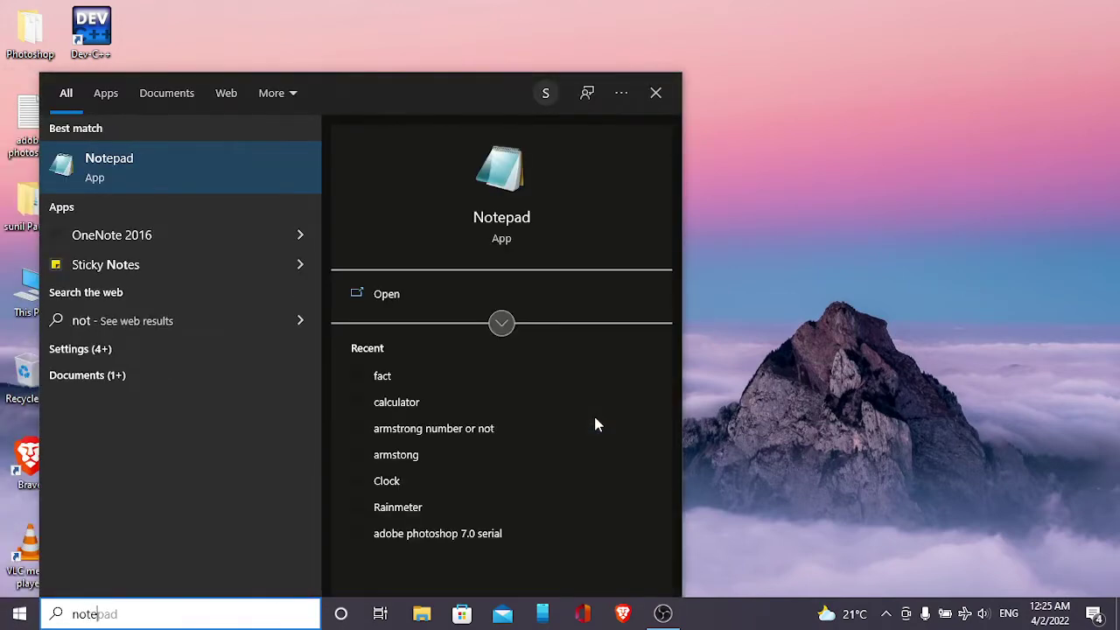
text(epad)
key(Return)
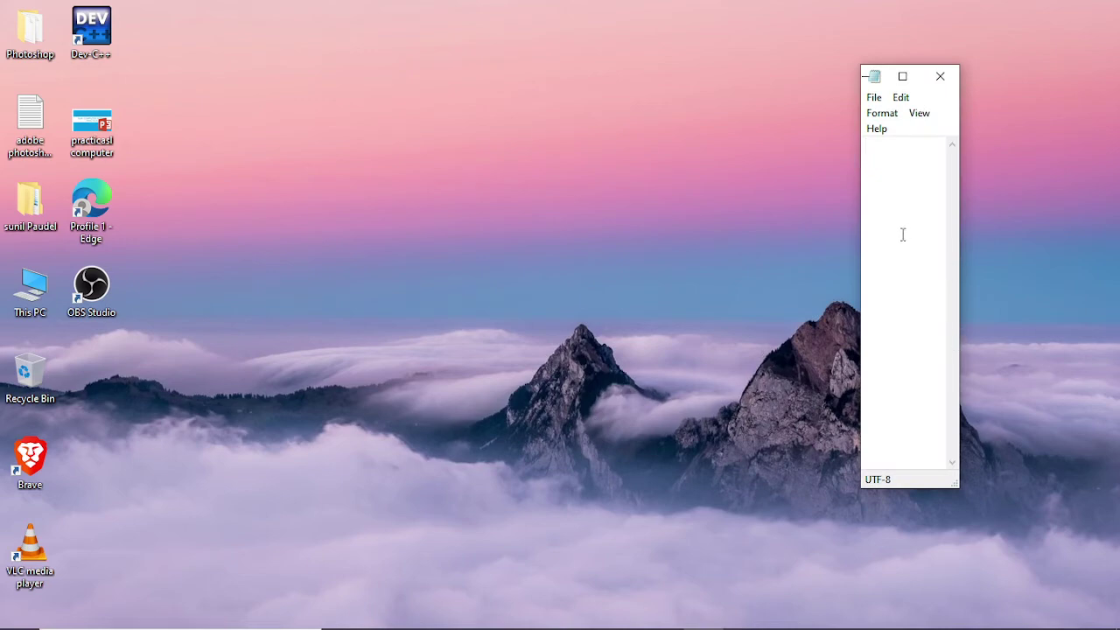
drag(860, 235, 144, 333)
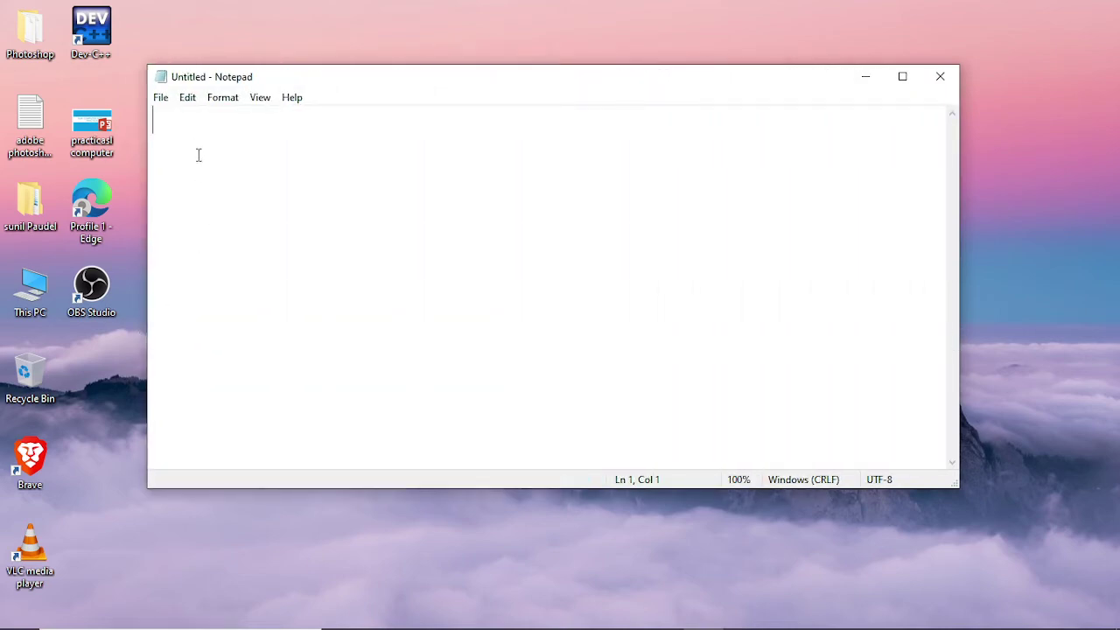
- Type the intro note about creating a project cover front page in Microsoft Word, fixing the typo
text(At )
text(first )
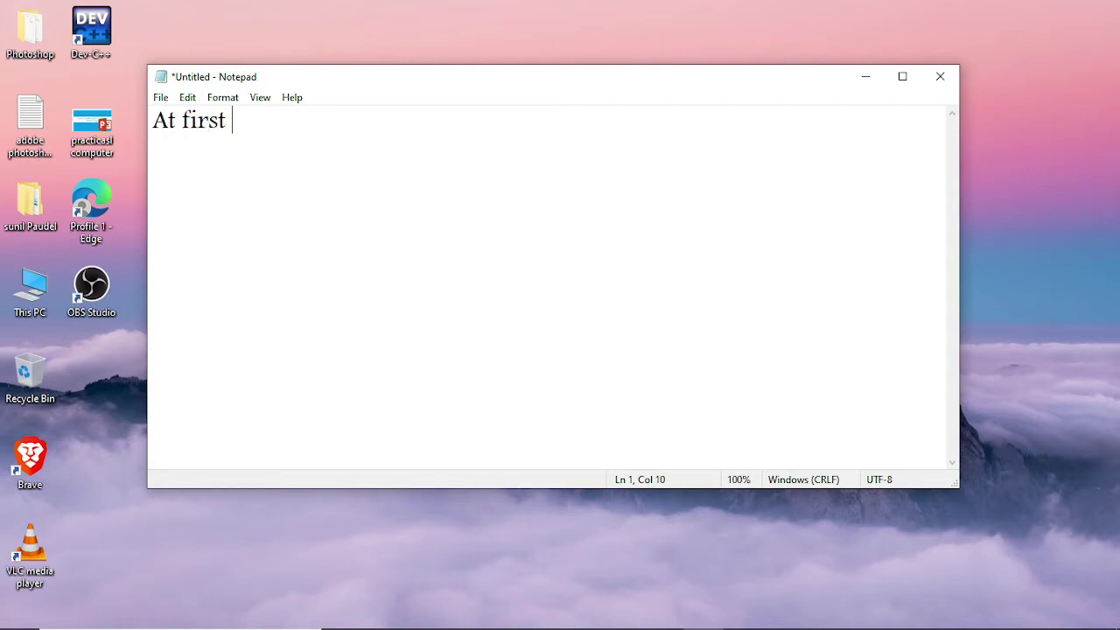
text(today )
text(i am )
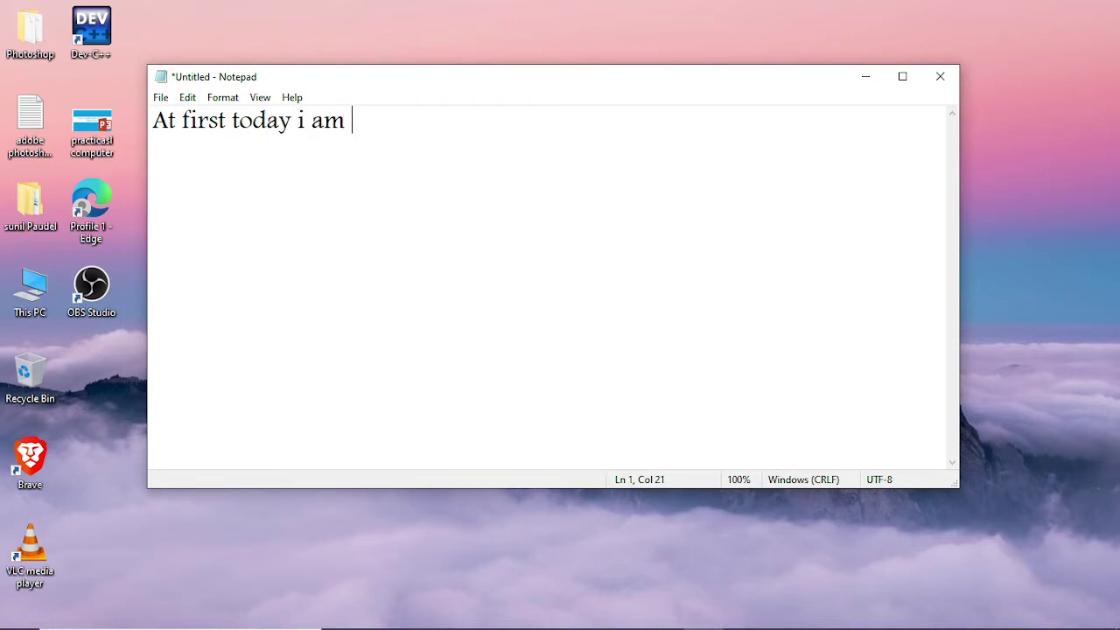
text(going to )
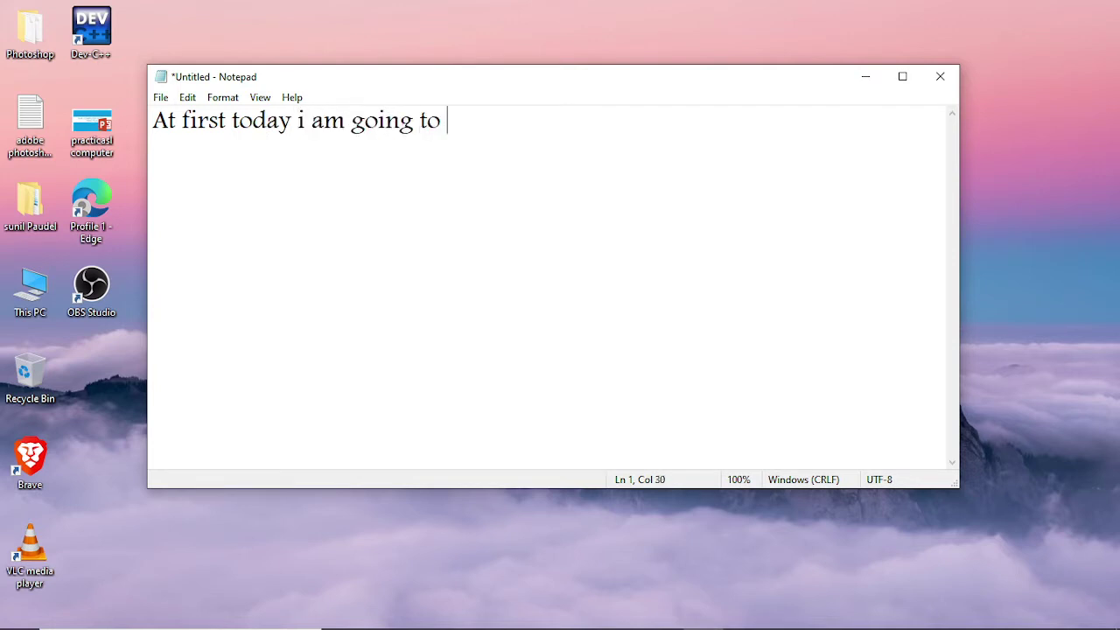
text(analy)
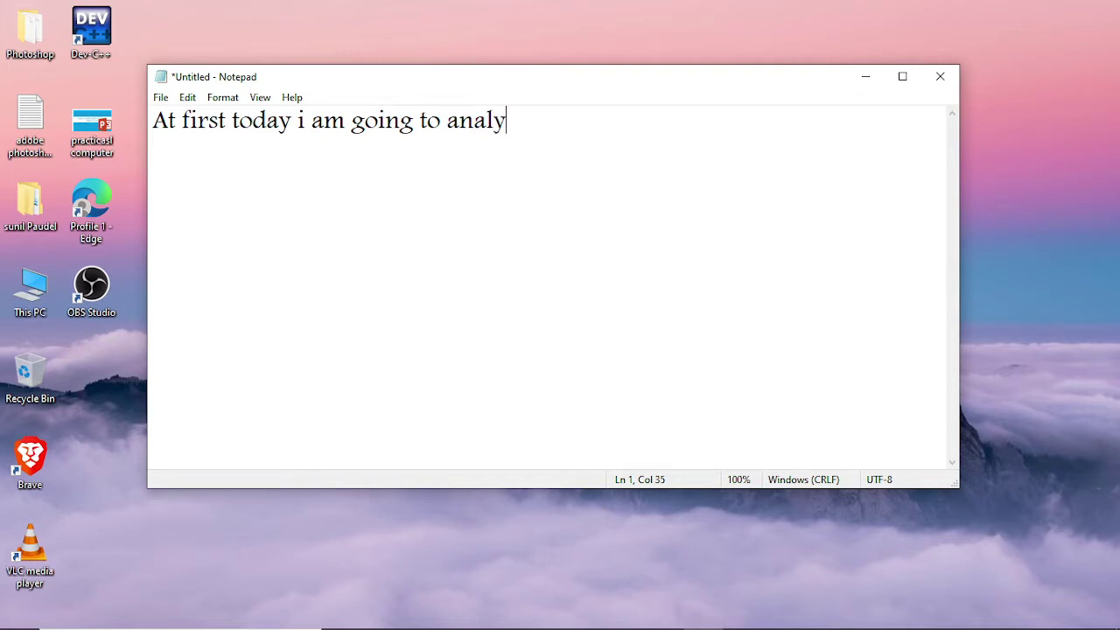
text(sis )
text(how )
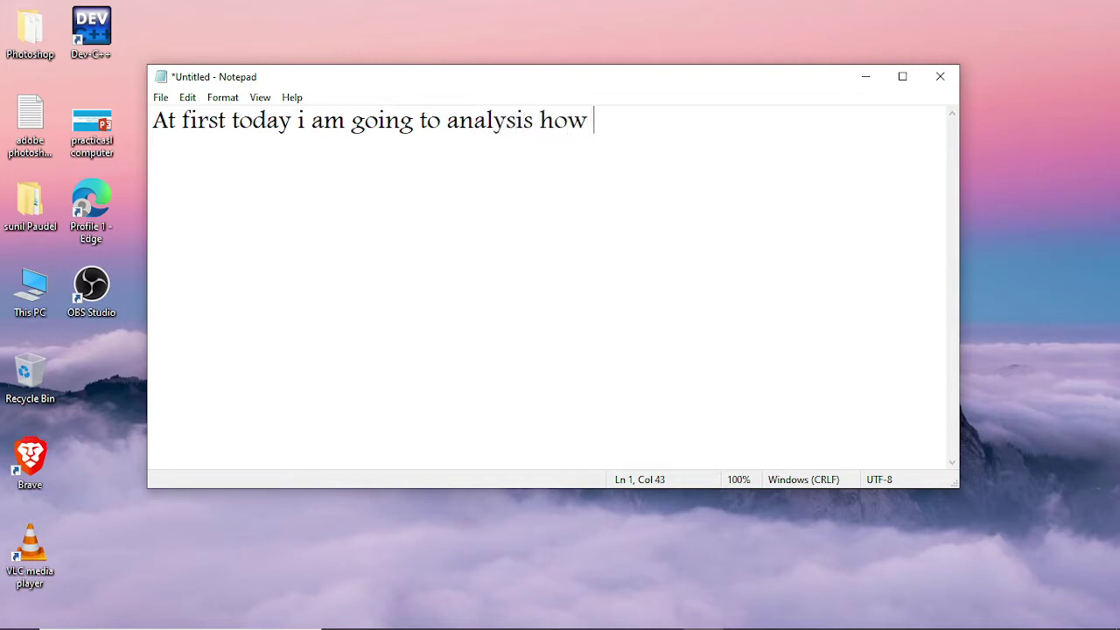
text(to c)
text(reate)
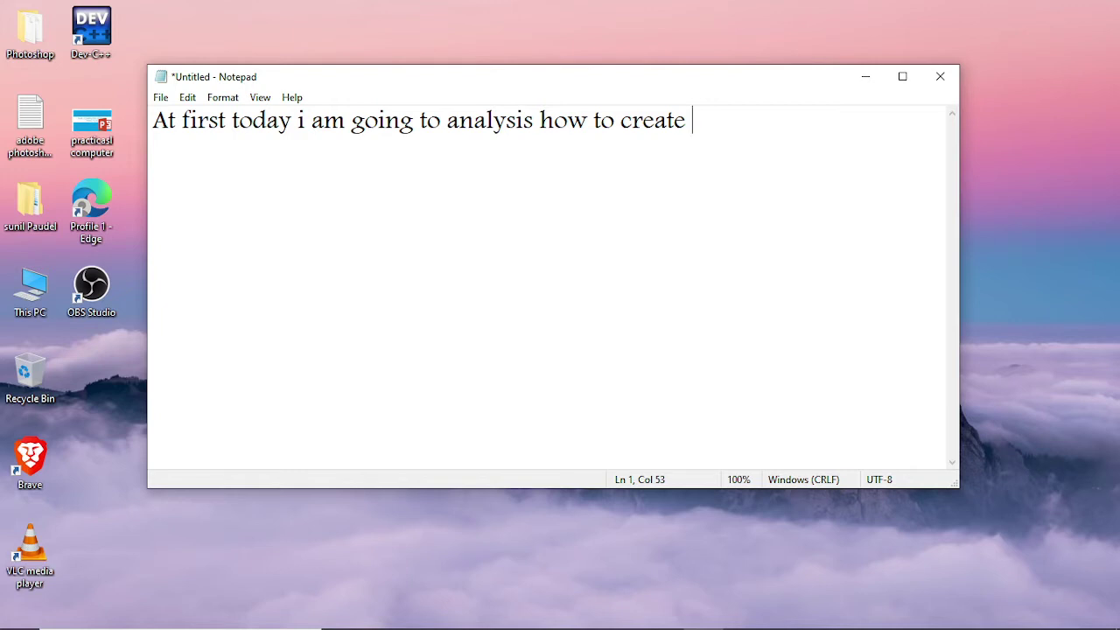
text(pr)
text(ojr)
key(BackSpace)
text(ect )
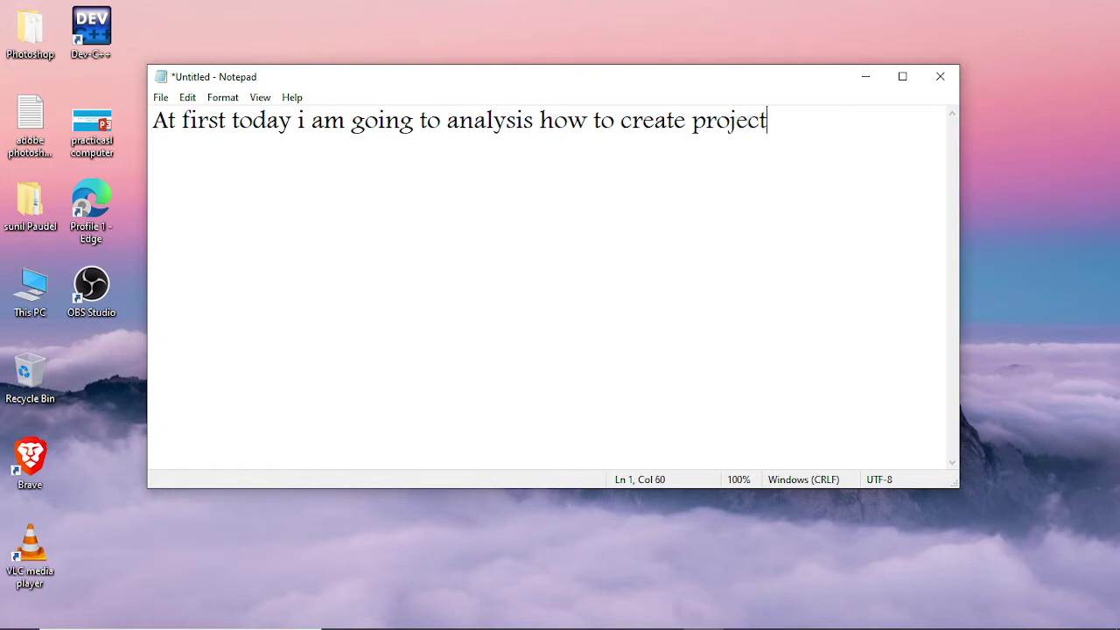
text(cov)
text(er fr)
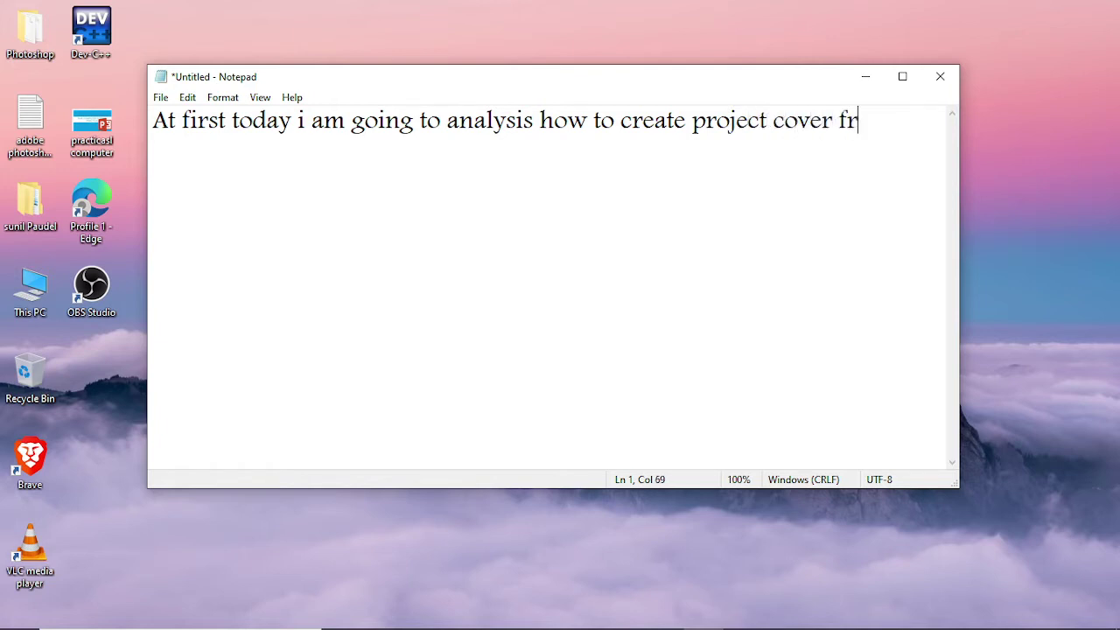
text(ont )
text(page )
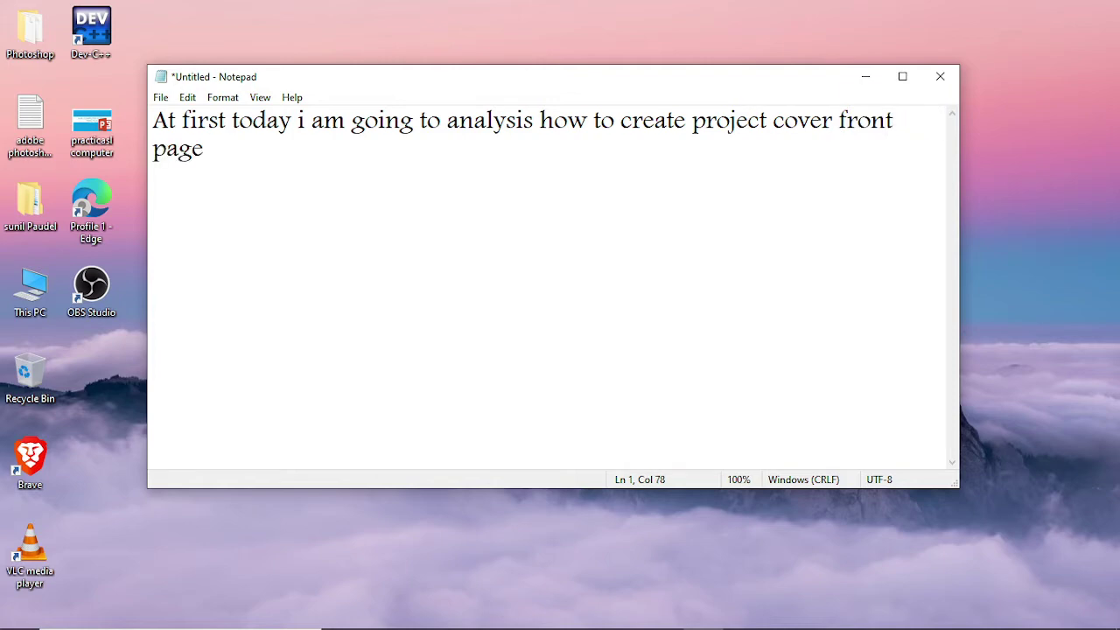
text(on mic)
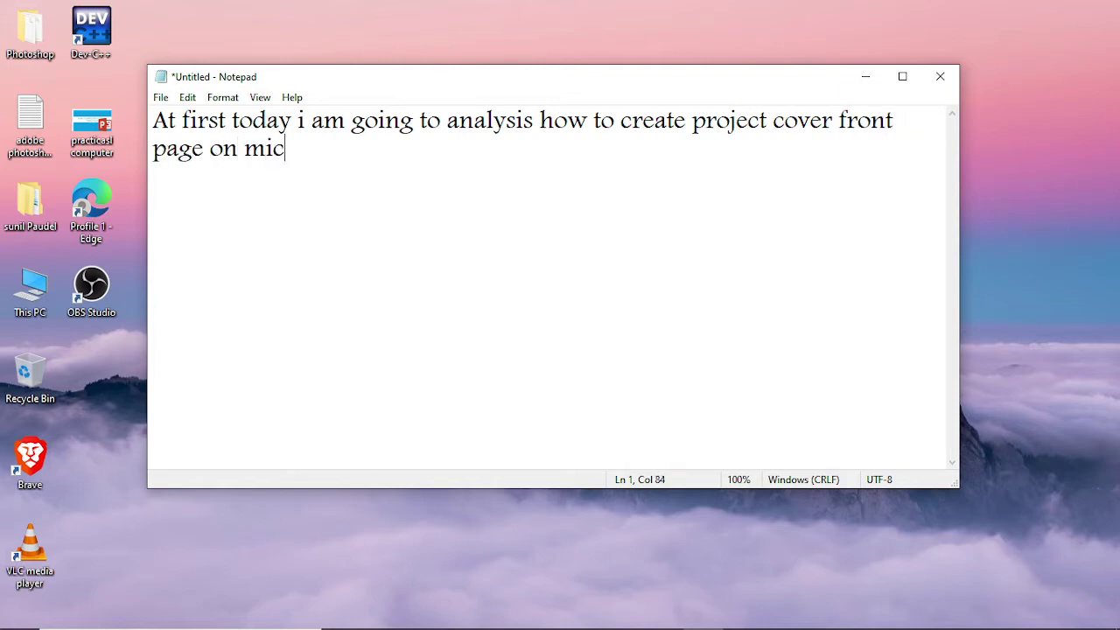
text(rosoft)
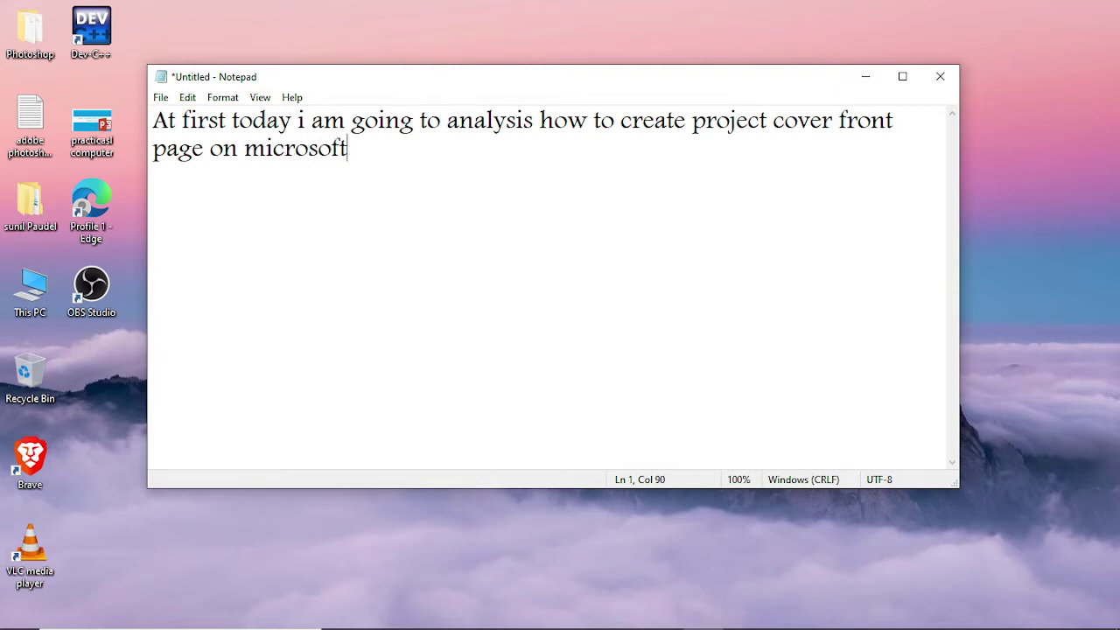
text( word )
text(in ea)
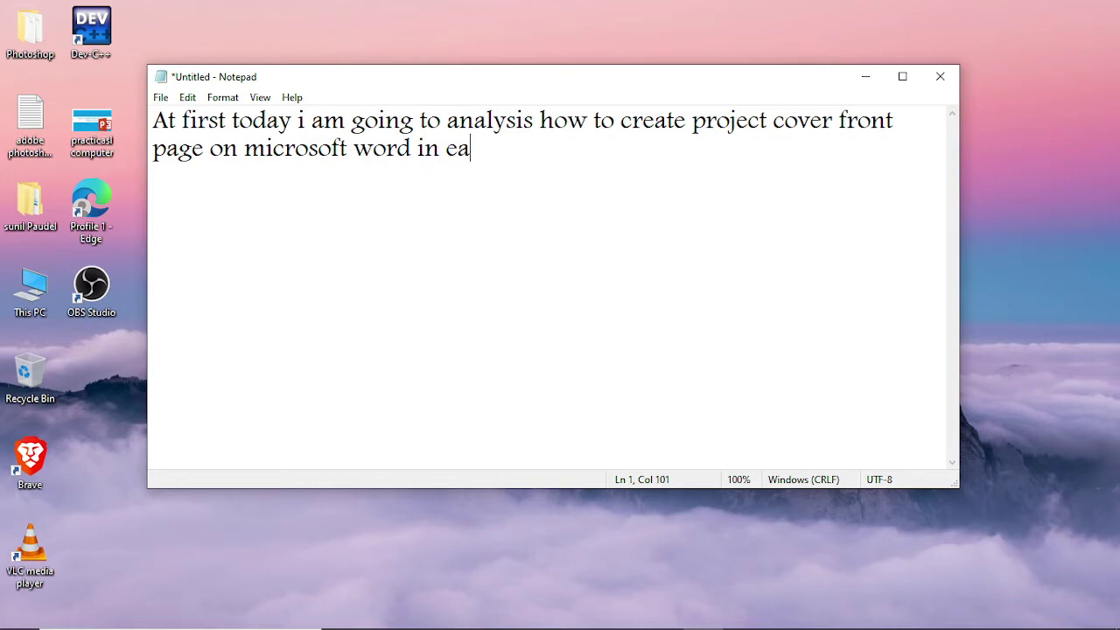
text(sy )
text(way)
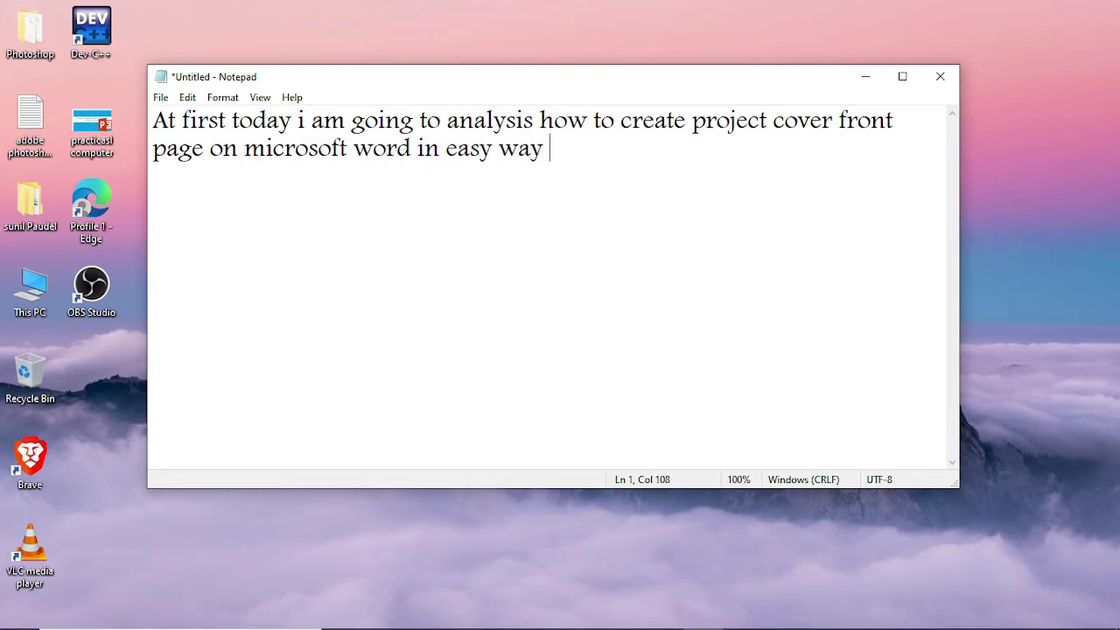
text( so l)
text(et's )
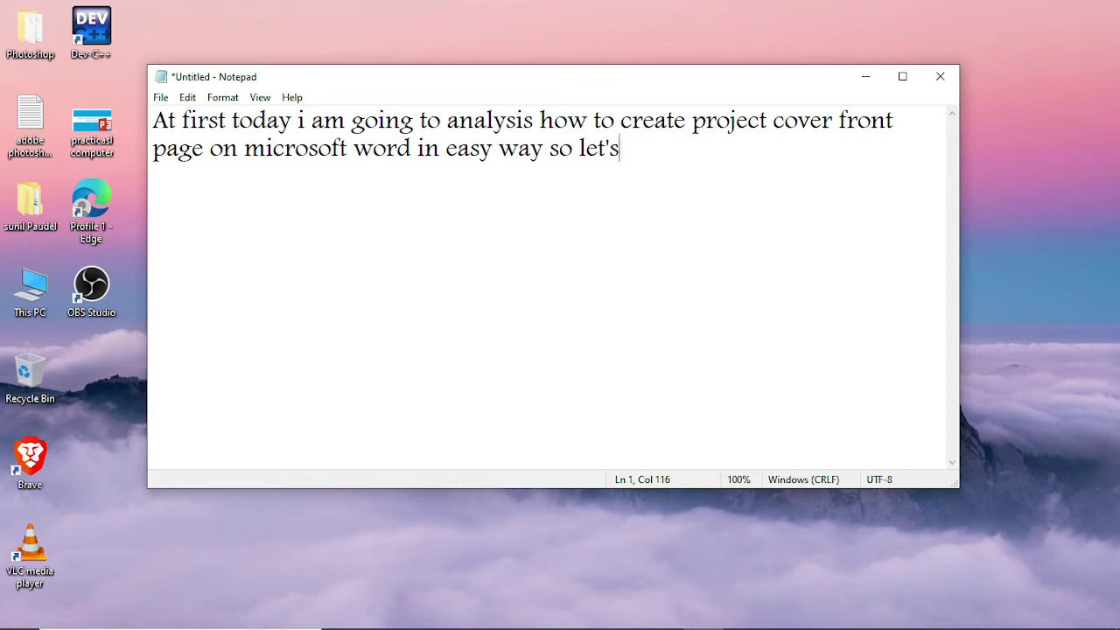
text(begi)
text(n)
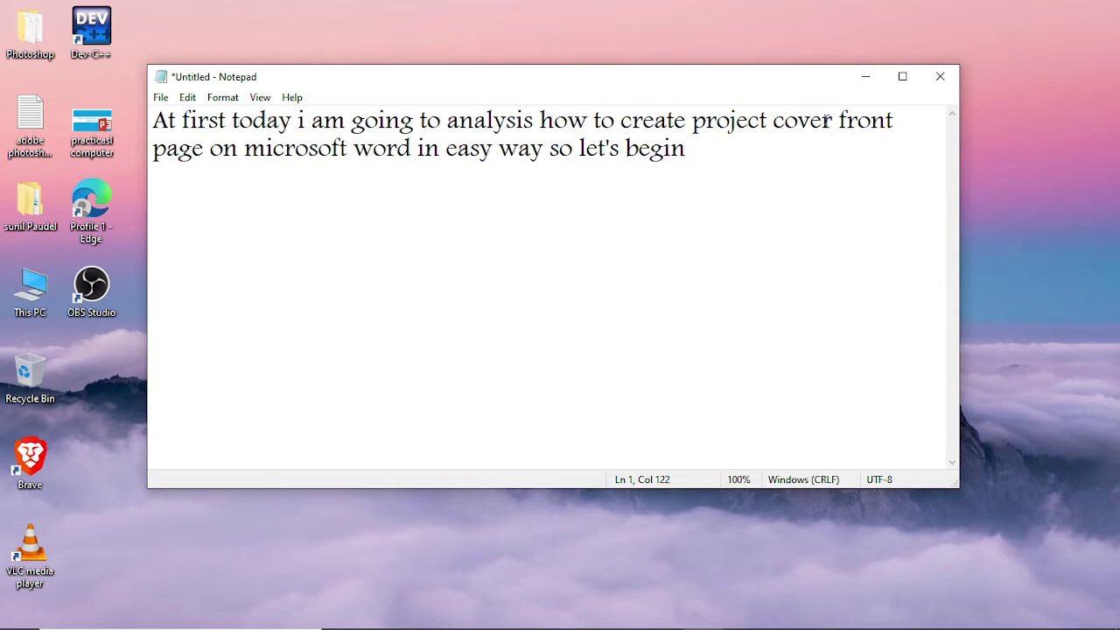
- Close Notepad without saving and launch Word 2016 from Start search
click(939, 76)
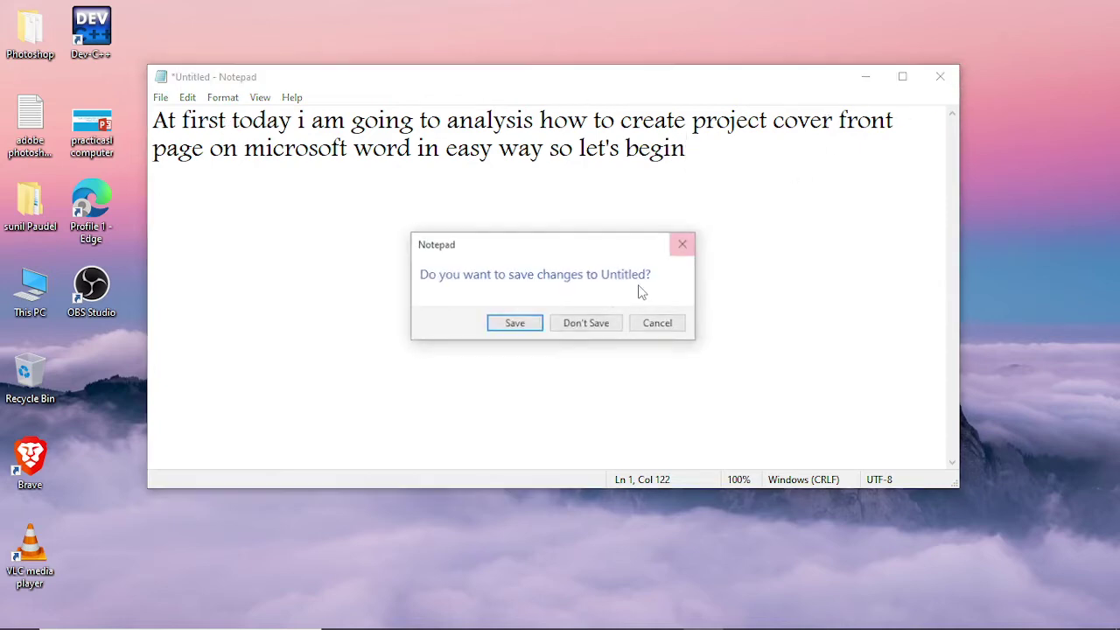
click(590, 322)
key(super)
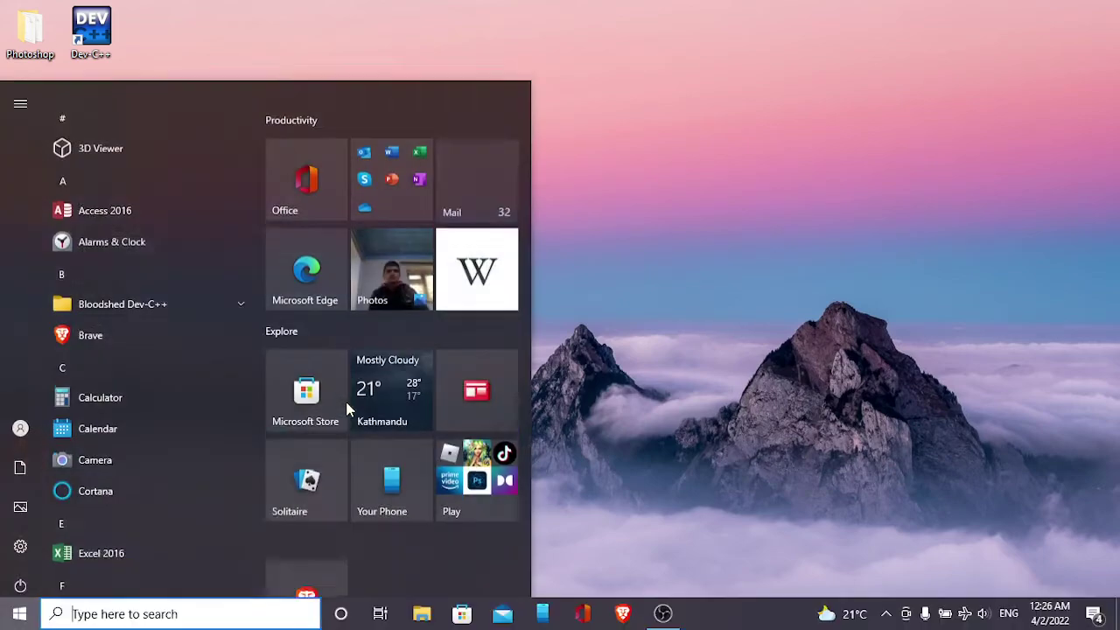
text(win)
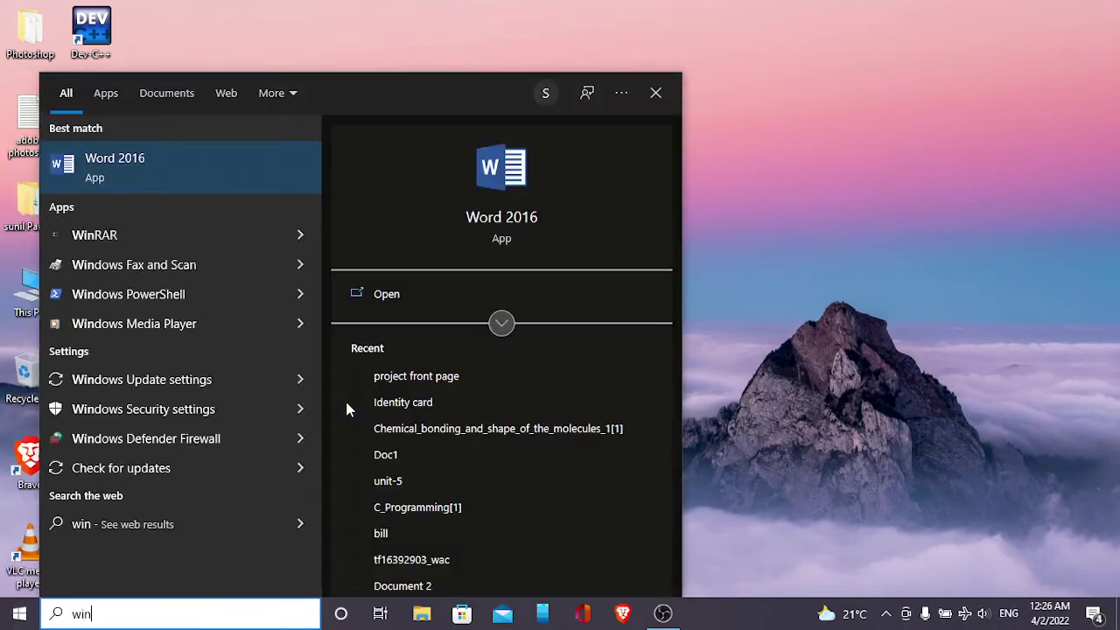
text(wor)
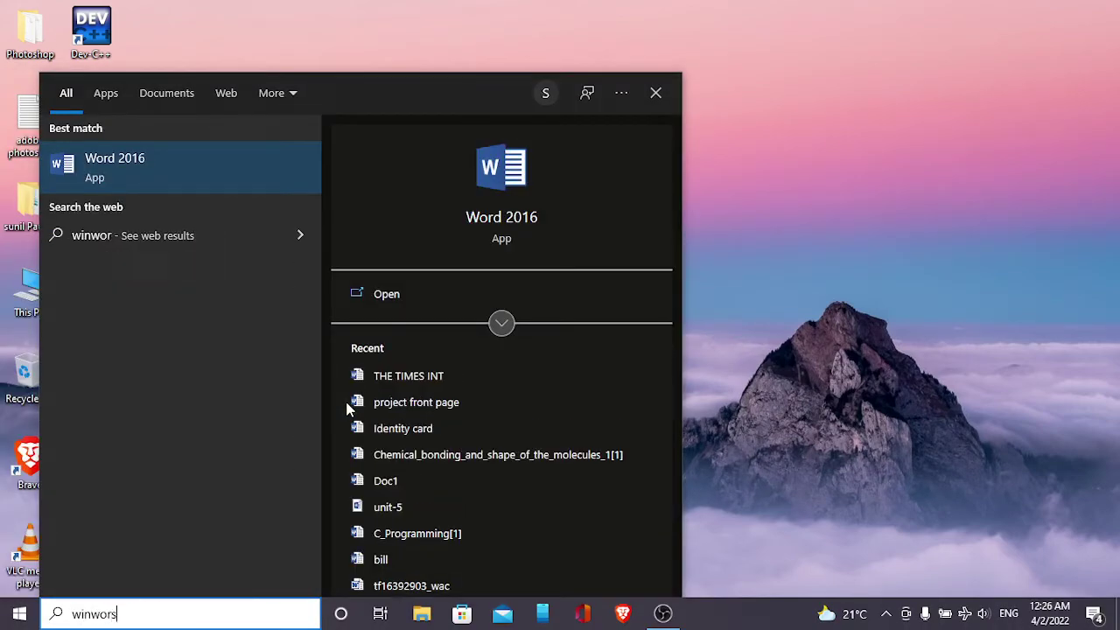
text(s)
key(BackSpace)
text(d)
key(Return)
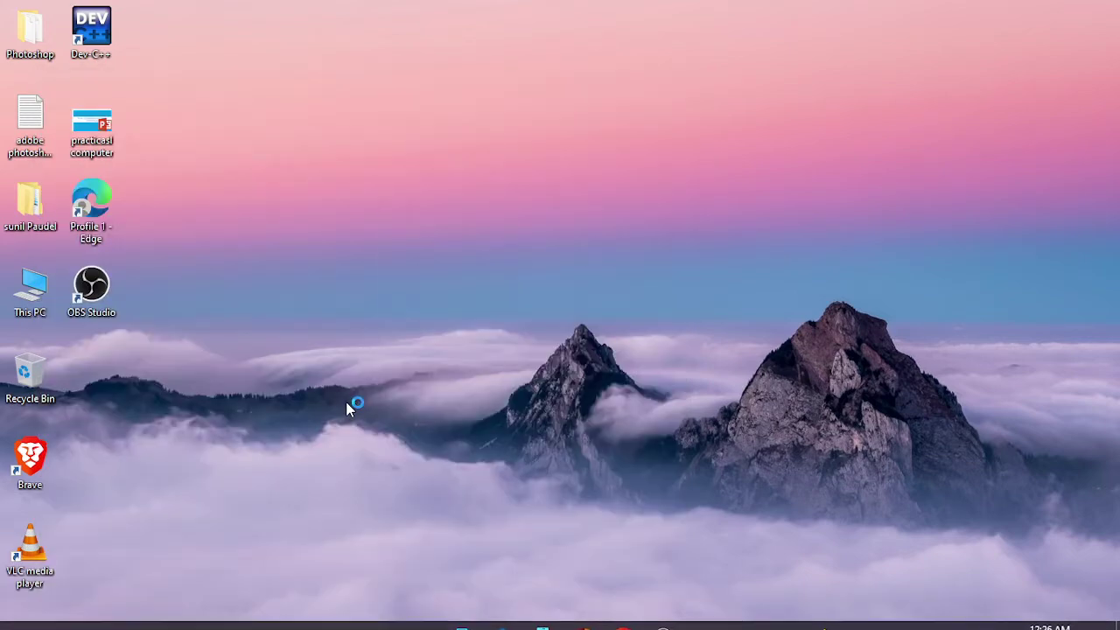
- Refresh the desktop, open the recent THE TIMES INT document, then close it
right_click(870, 158)
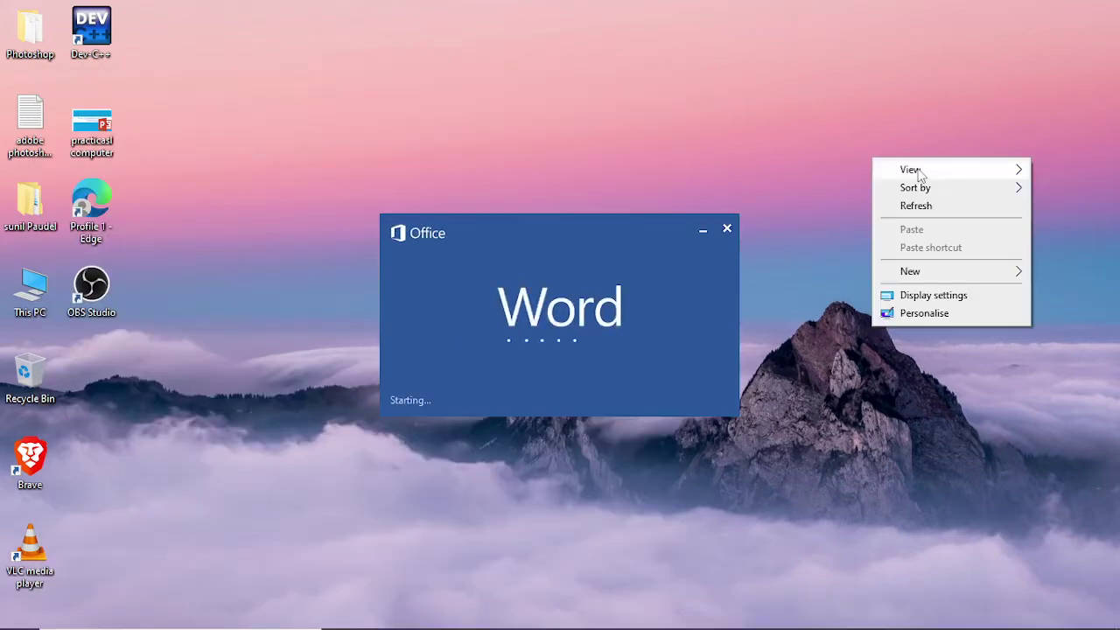
click(920, 215)
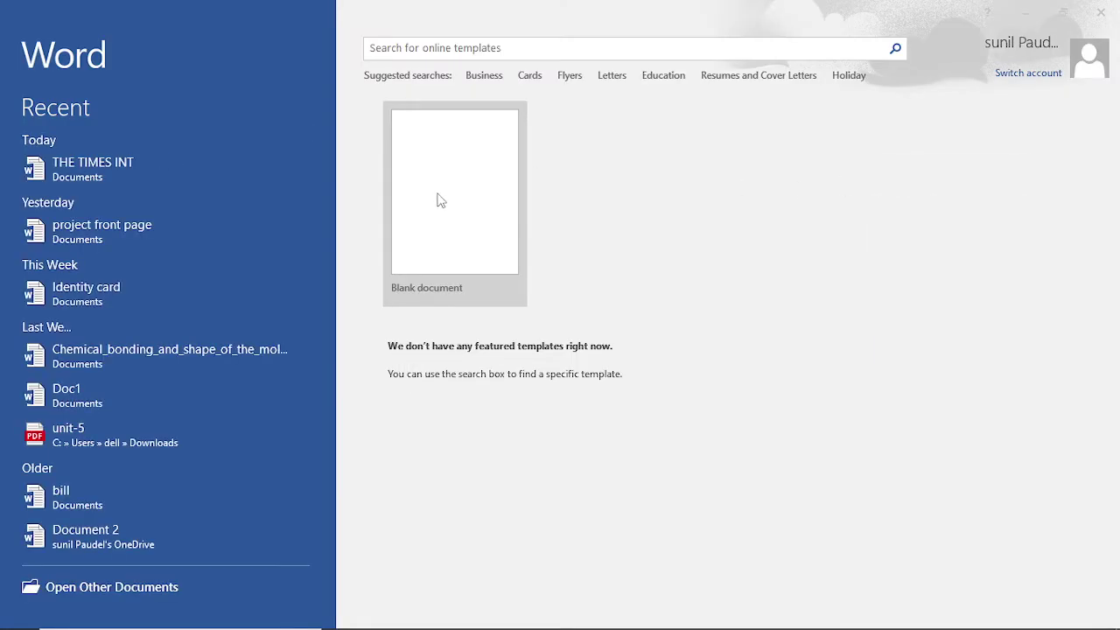
click(142, 167)
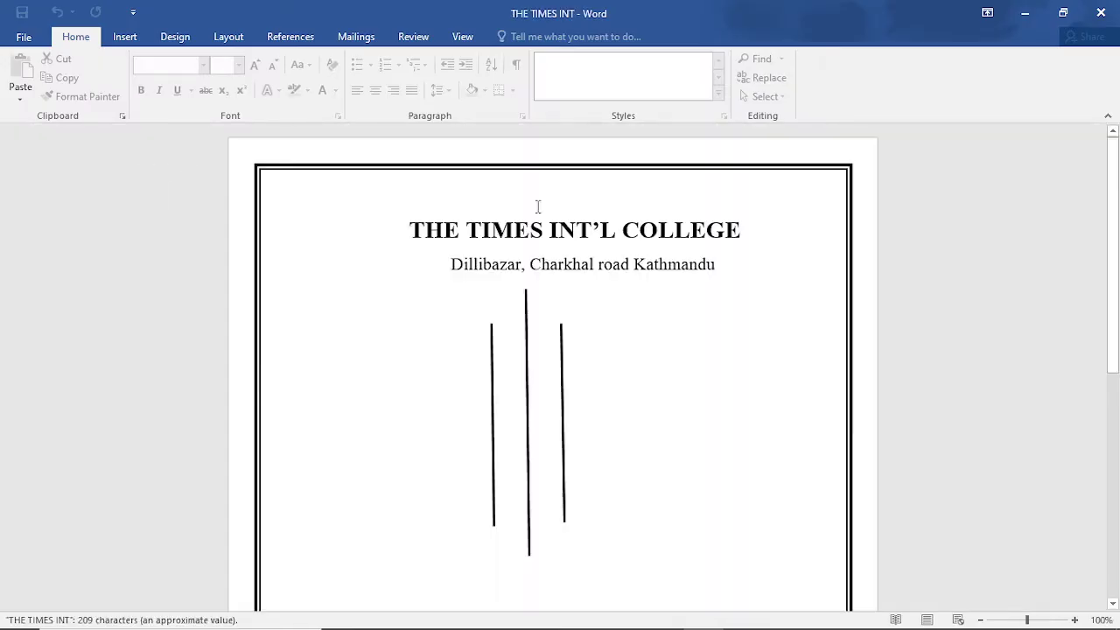
scroll(592, 325, down, 3)
scroll(583, 307, up, 3)
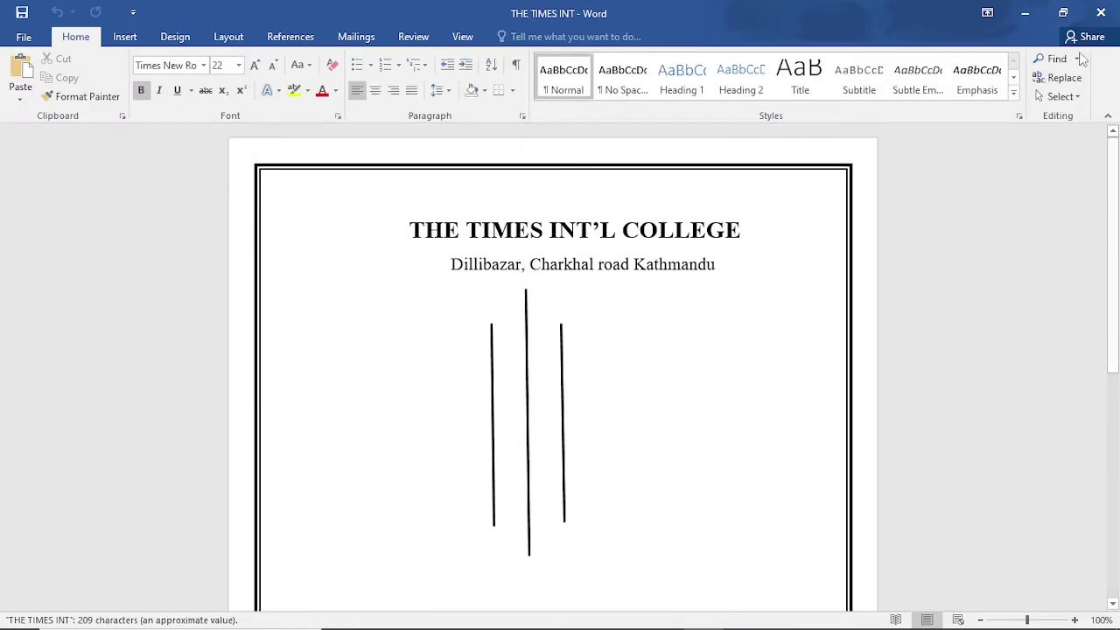
click(1103, 11)
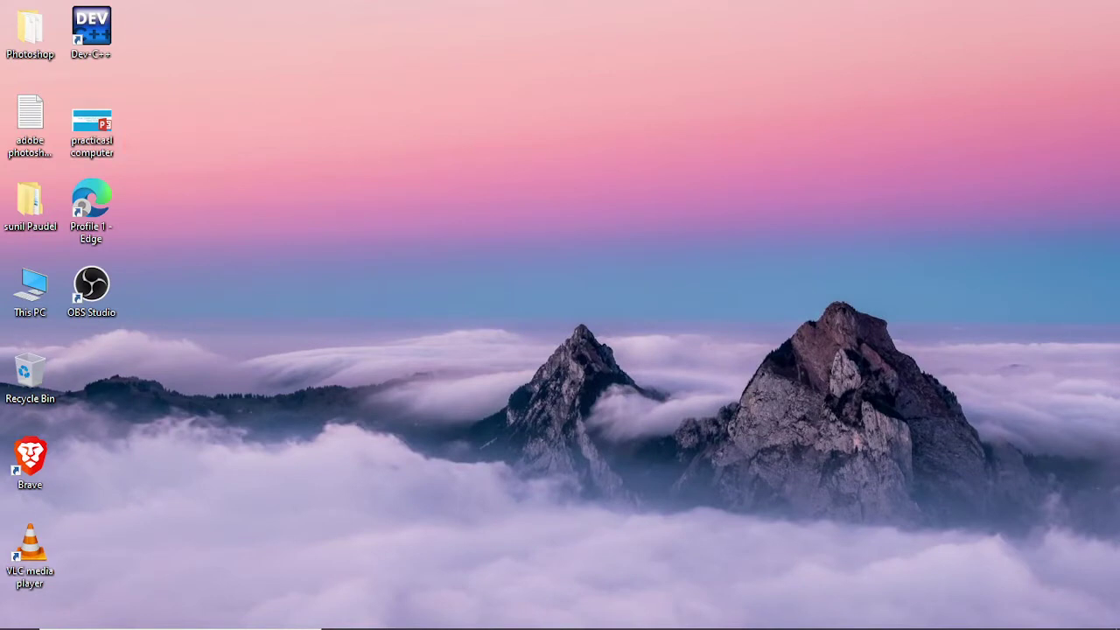
- Relaunch Word 2016 from search and create a new blank document
click(134, 612)
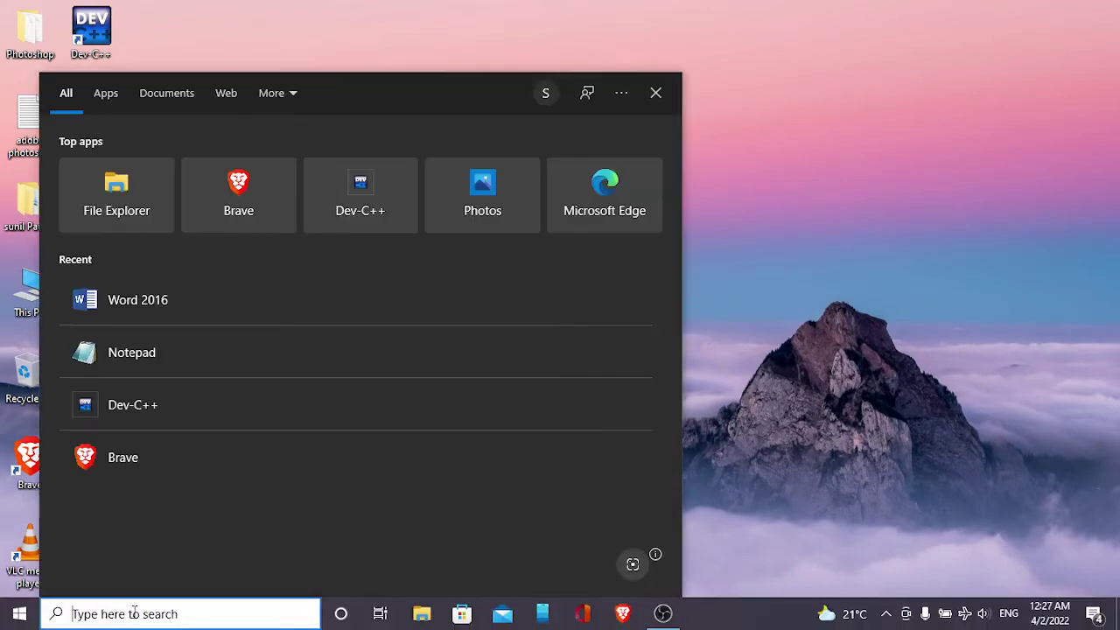
click(178, 318)
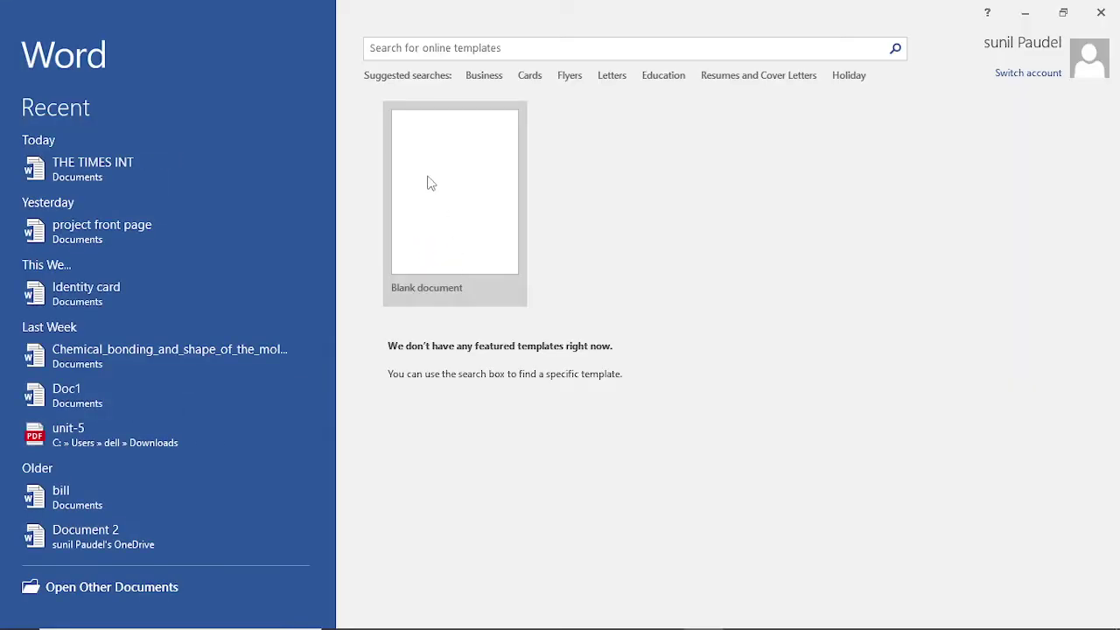
click(428, 184)
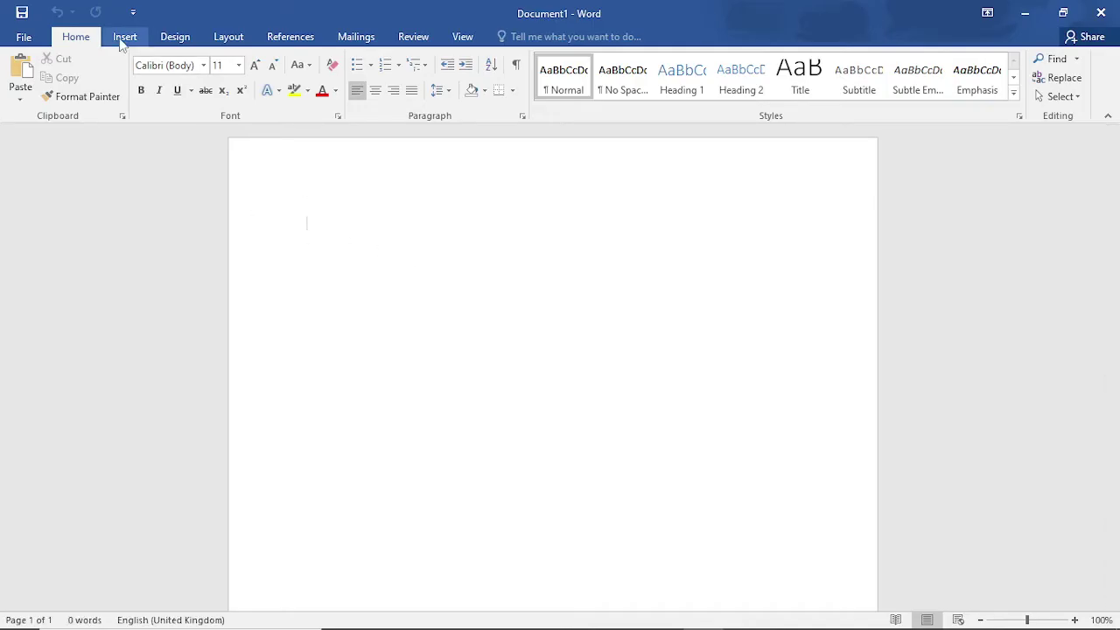
click(124, 37)
click(174, 37)
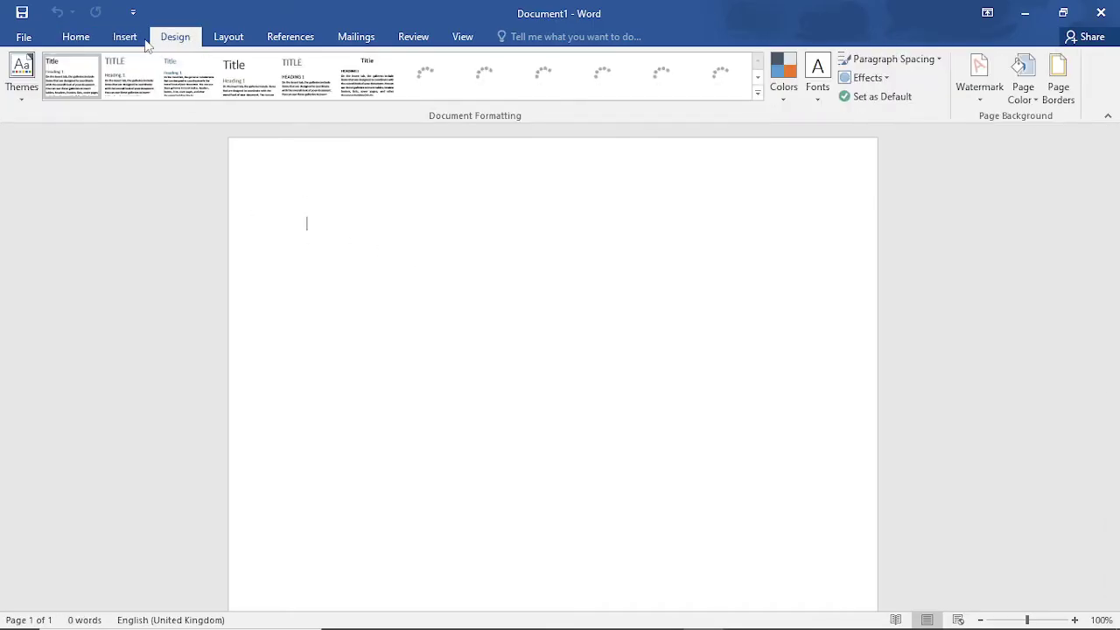
click(124, 37)
- Set the page to A4 size, Portrait orientation and Normal 1-inch margins
click(221, 42)
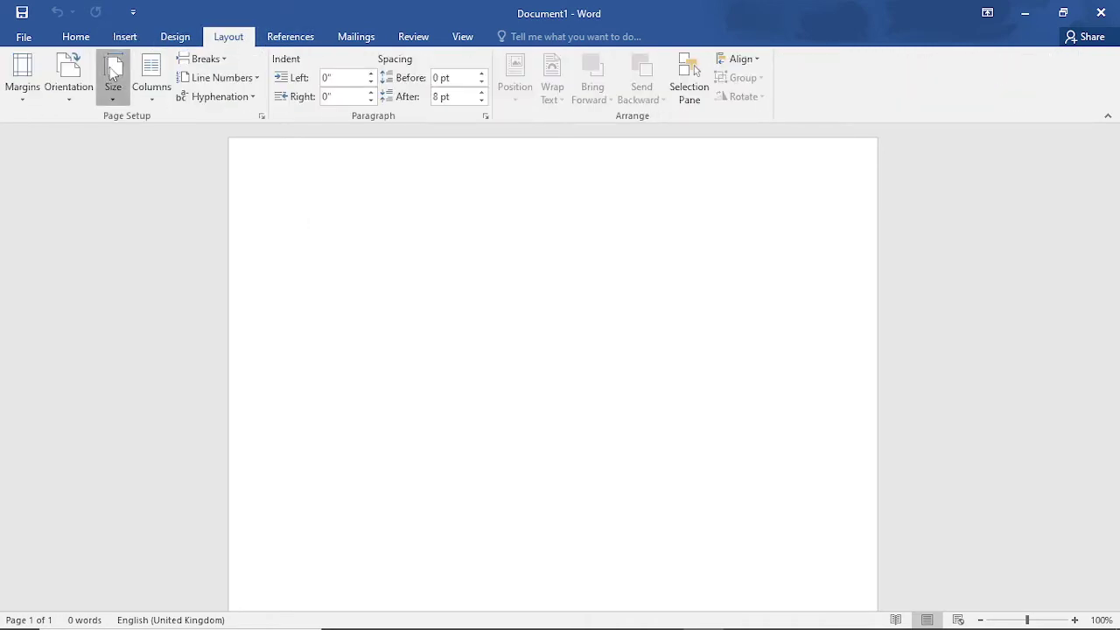
click(113, 77)
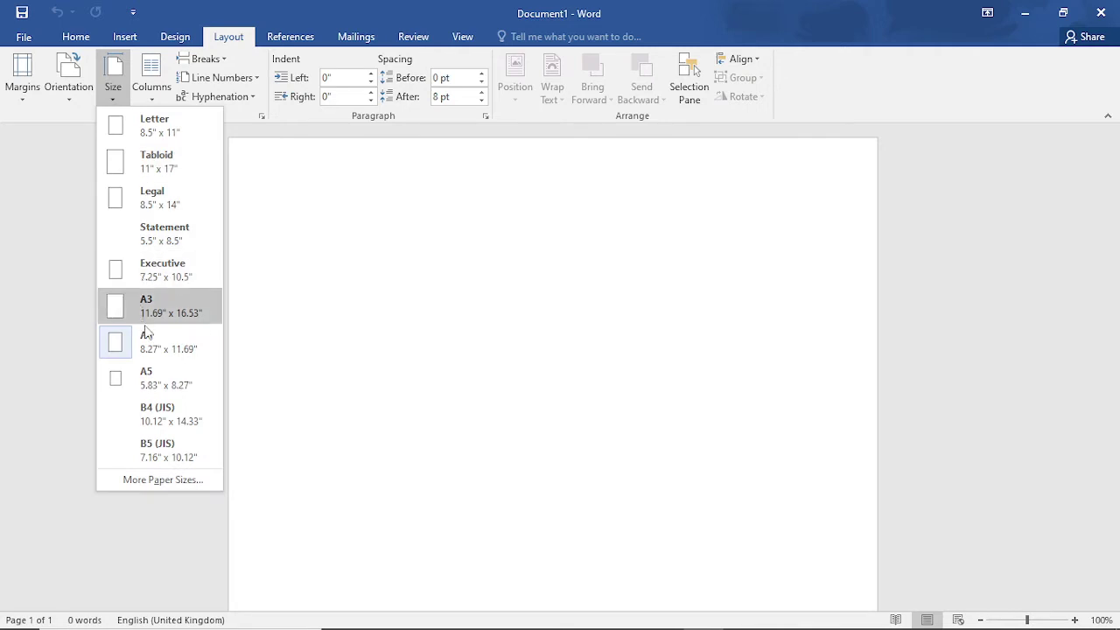
click(140, 331)
click(154, 80)
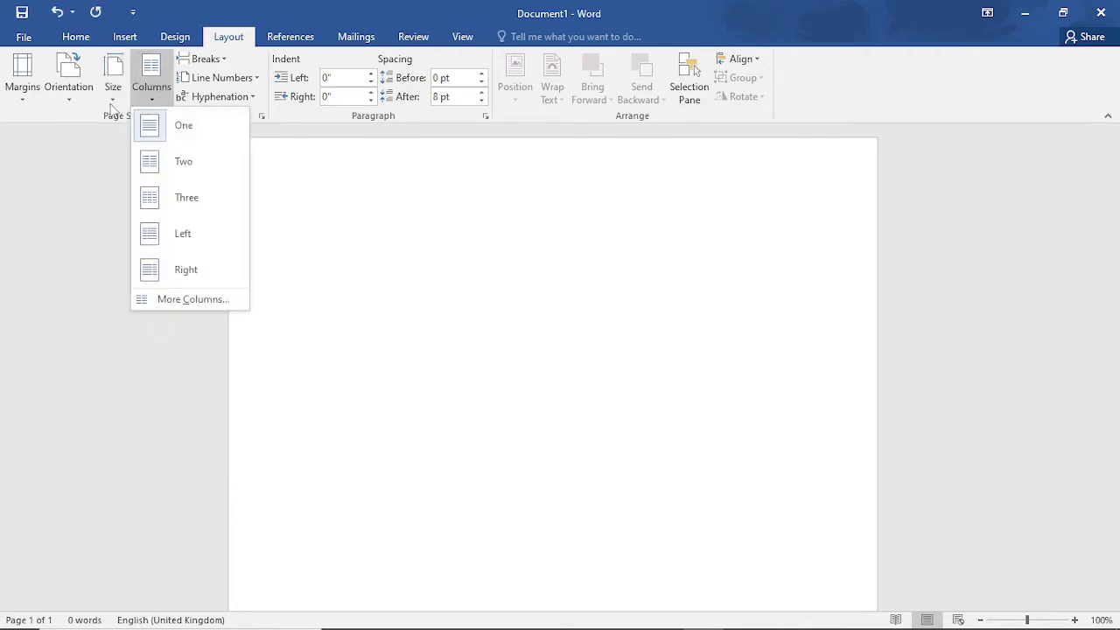
click(85, 83)
click(83, 130)
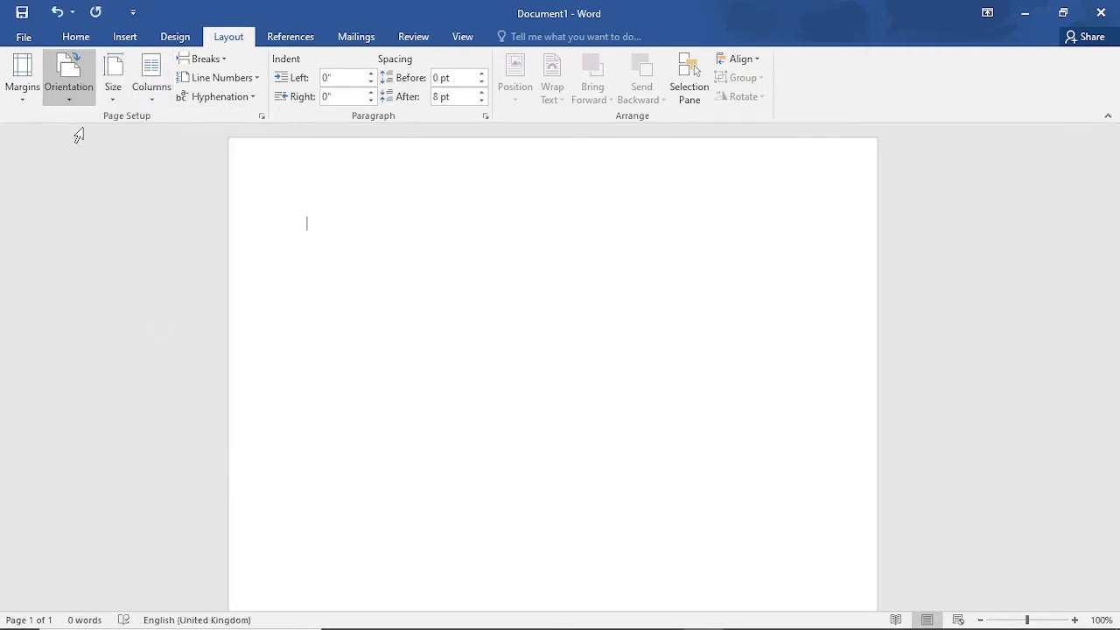
click(37, 102)
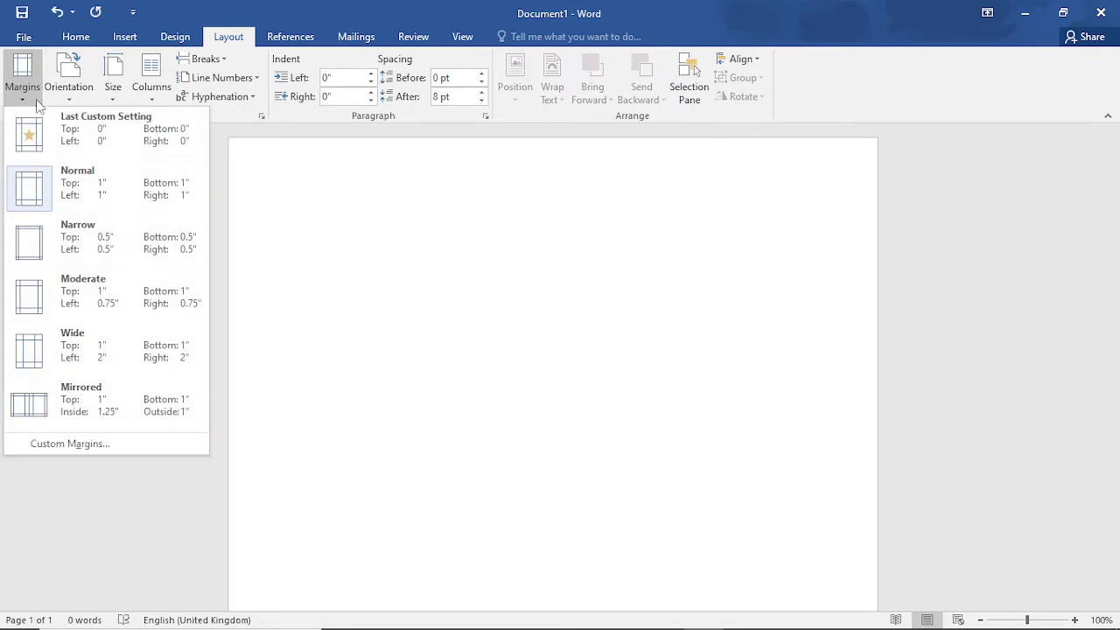
click(68, 187)
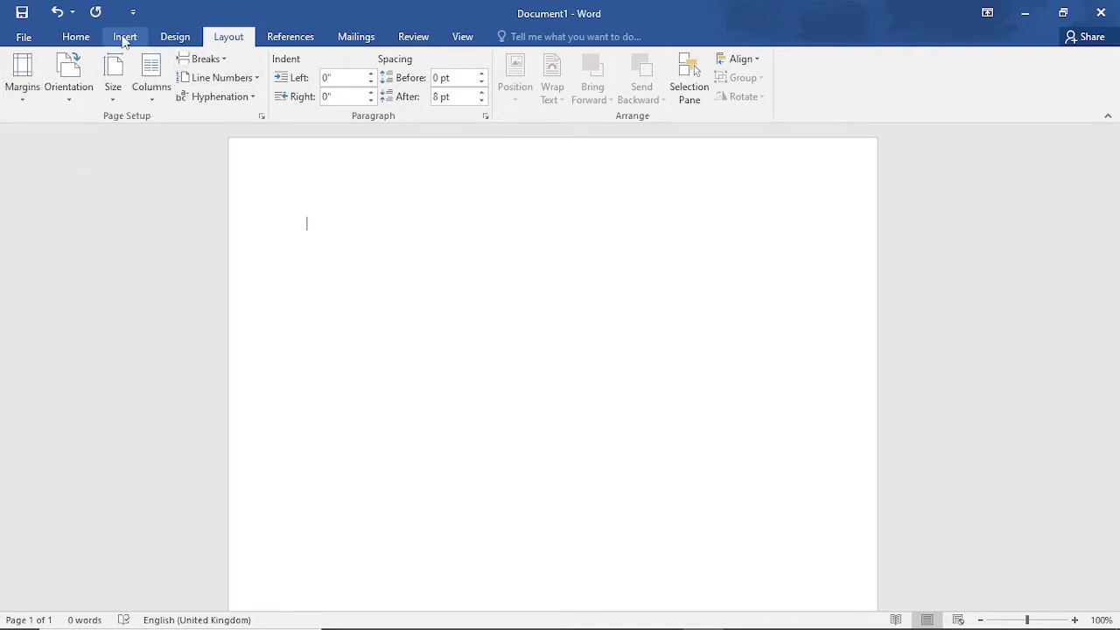
click(123, 38)
- Add a Box page border in the thick-thin double line style at 3 pt
click(175, 37)
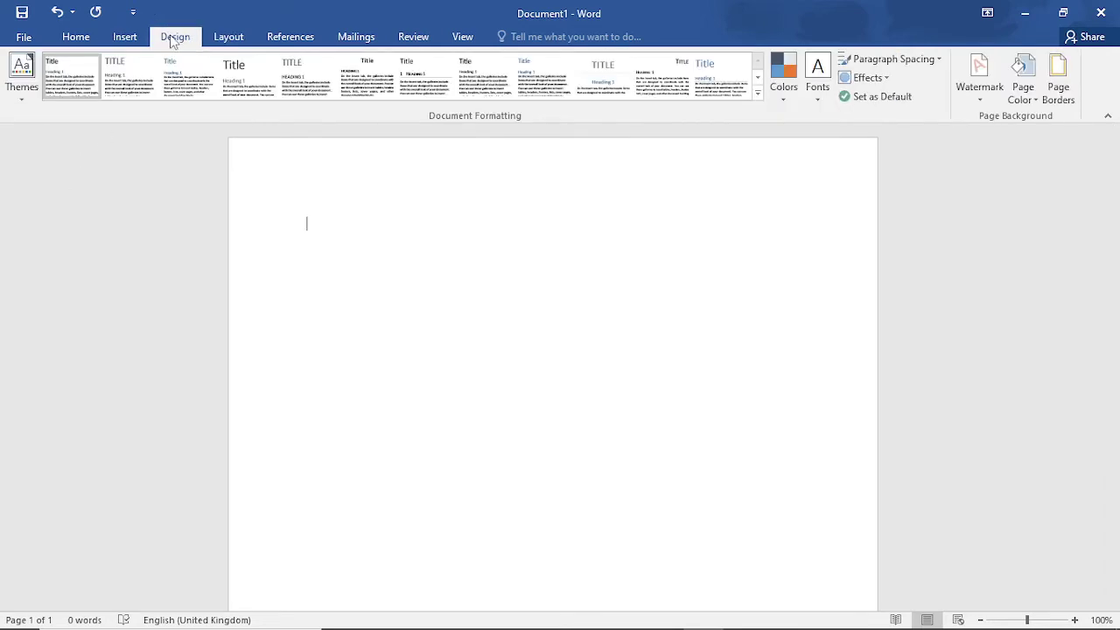
click(1059, 87)
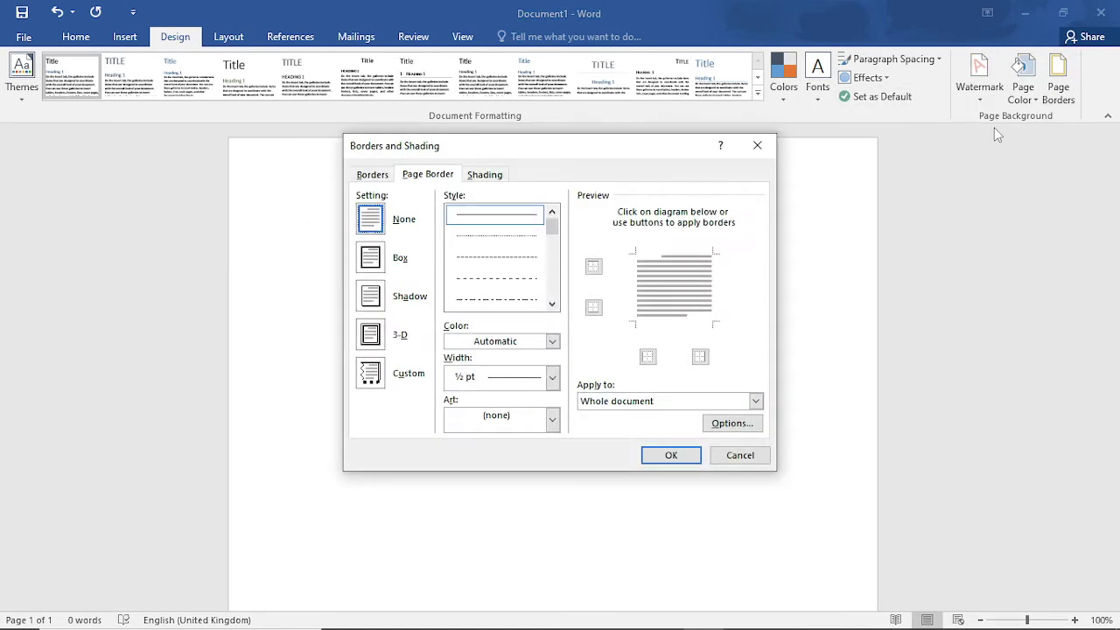
scroll(552, 303, down, 5)
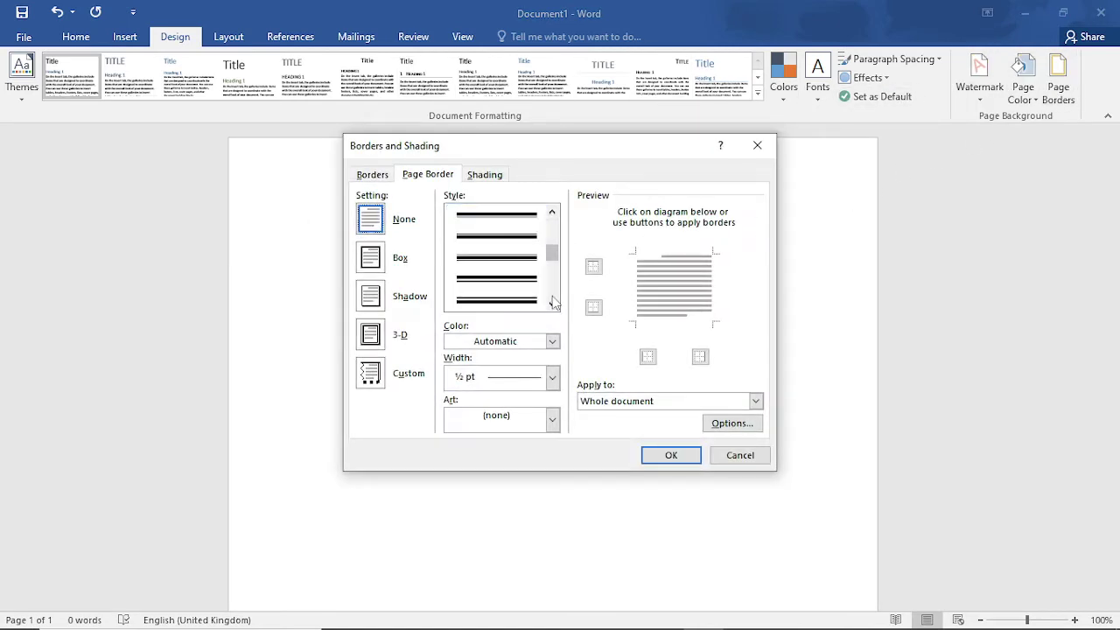
click(553, 303)
click(552, 302)
click(552, 213)
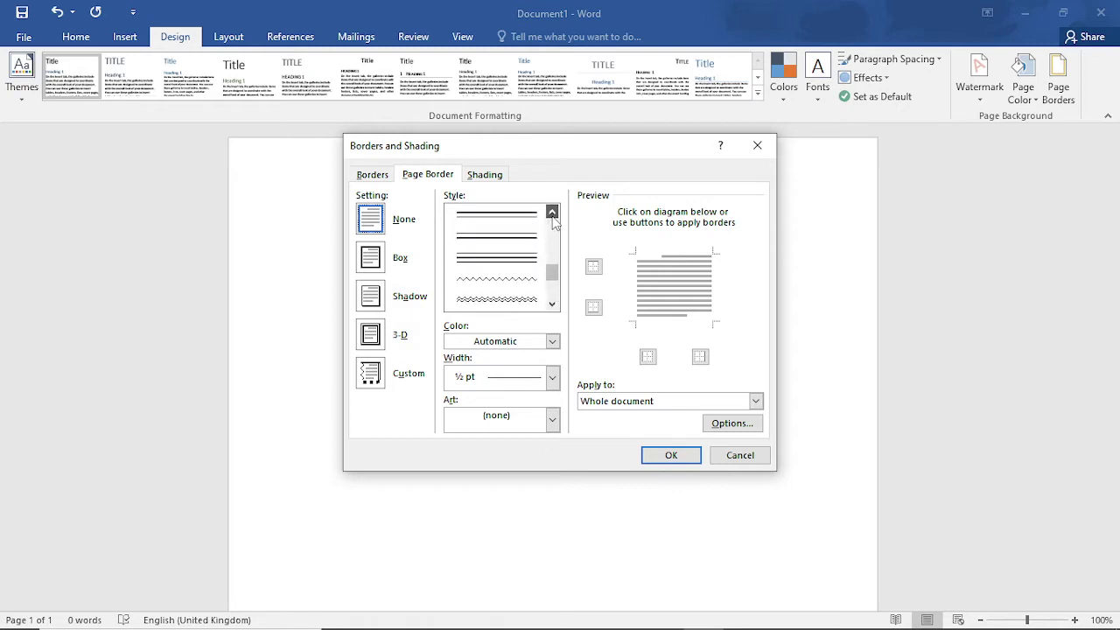
click(552, 214)
click(552, 215)
click(552, 214)
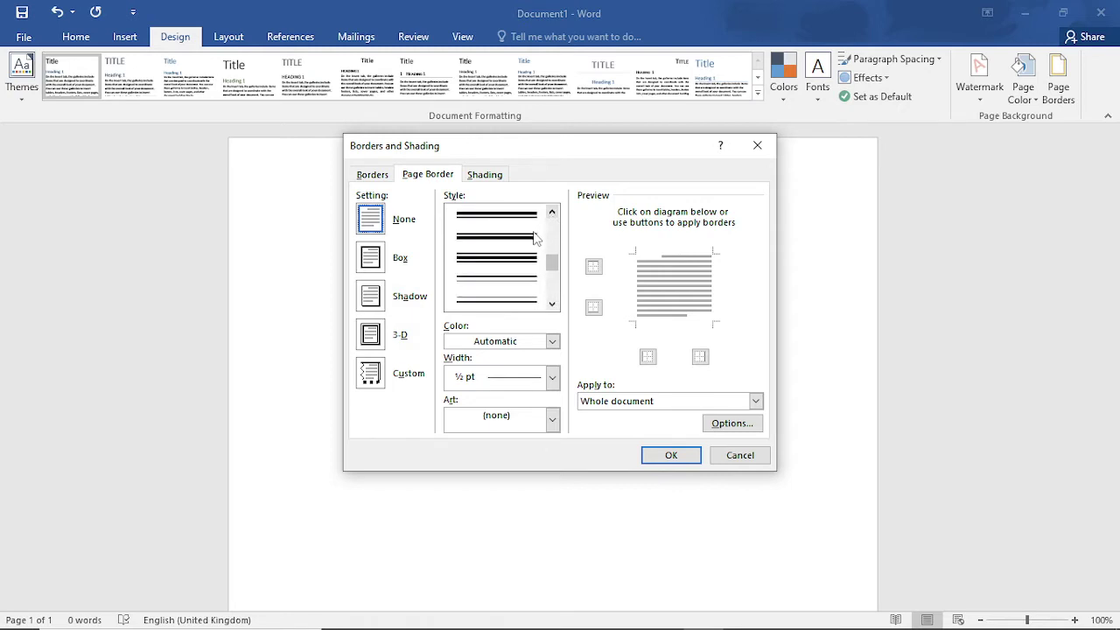
click(514, 236)
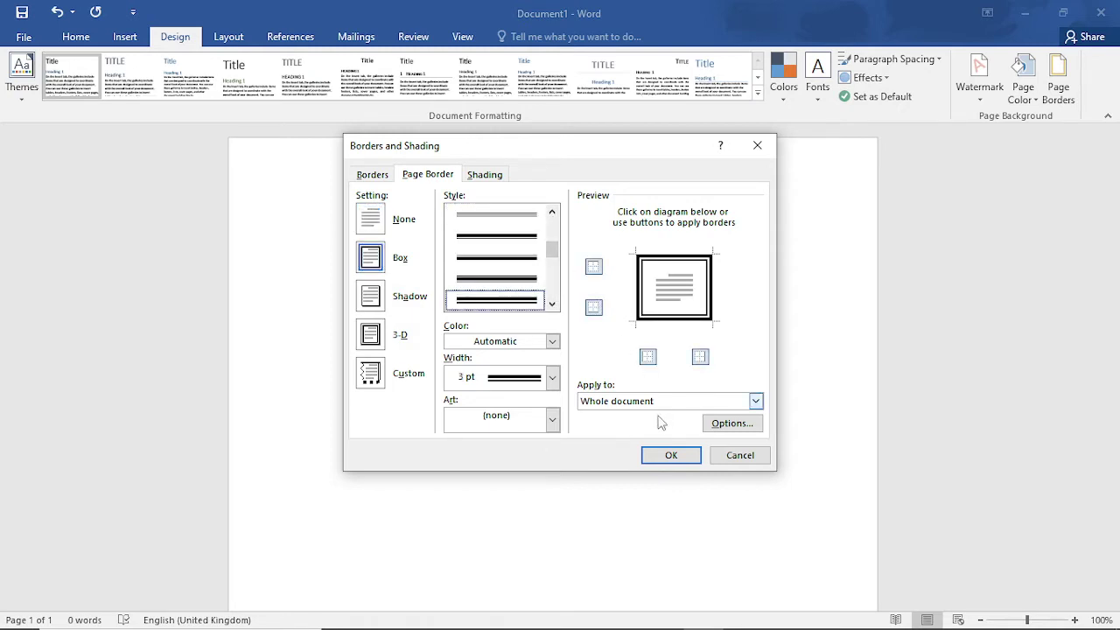
click(671, 455)
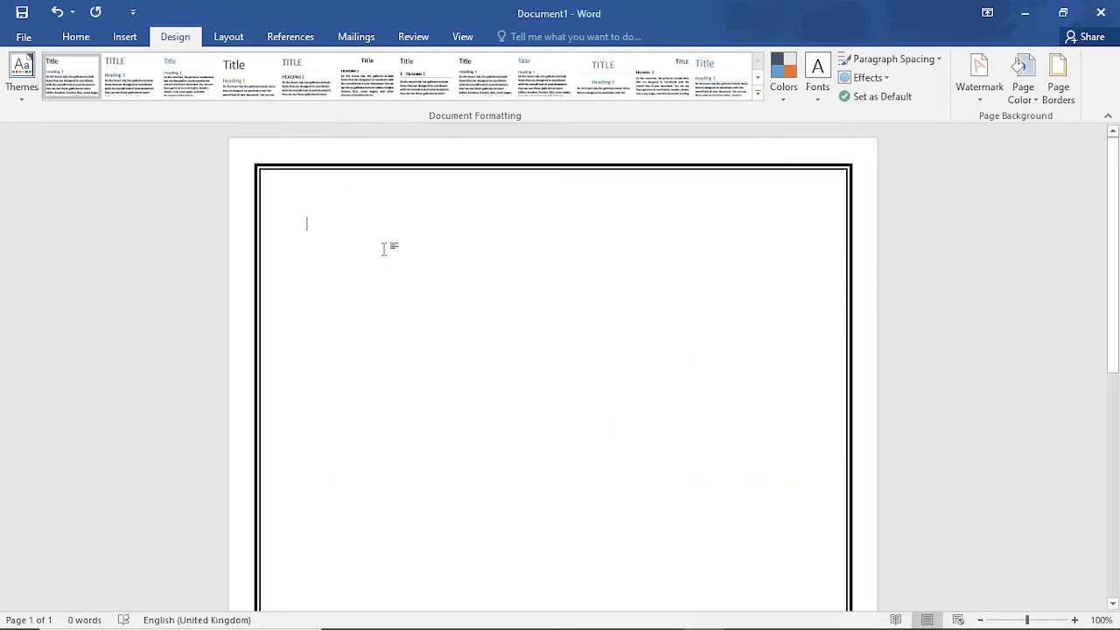
- Type THE TIMES INT'L COLLEGE and make it bold at 22 pt
click(77, 36)
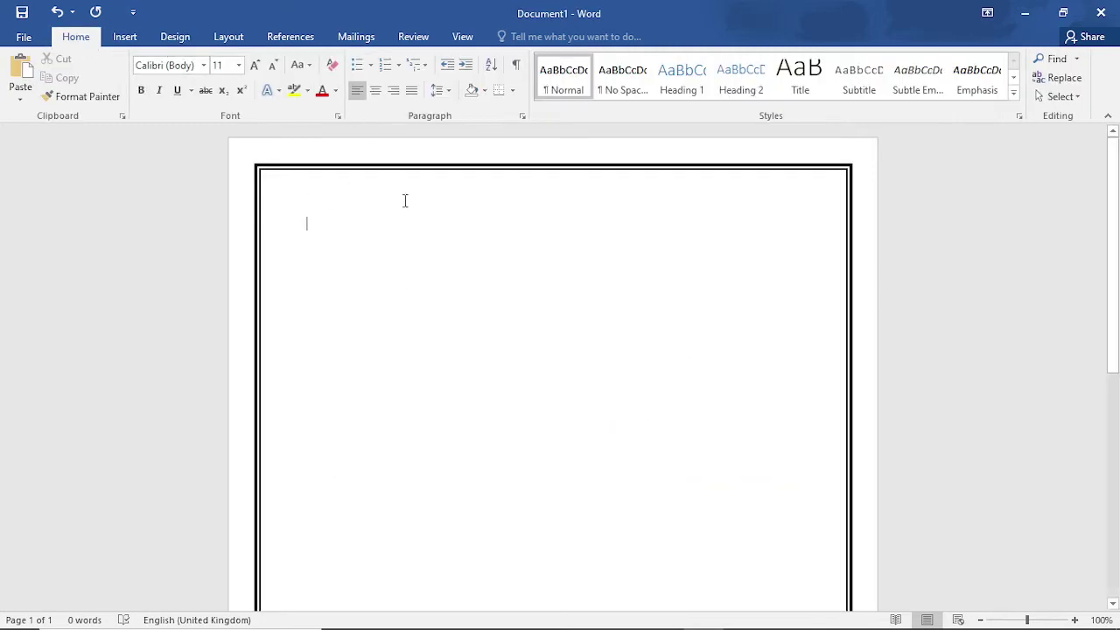
text(T)
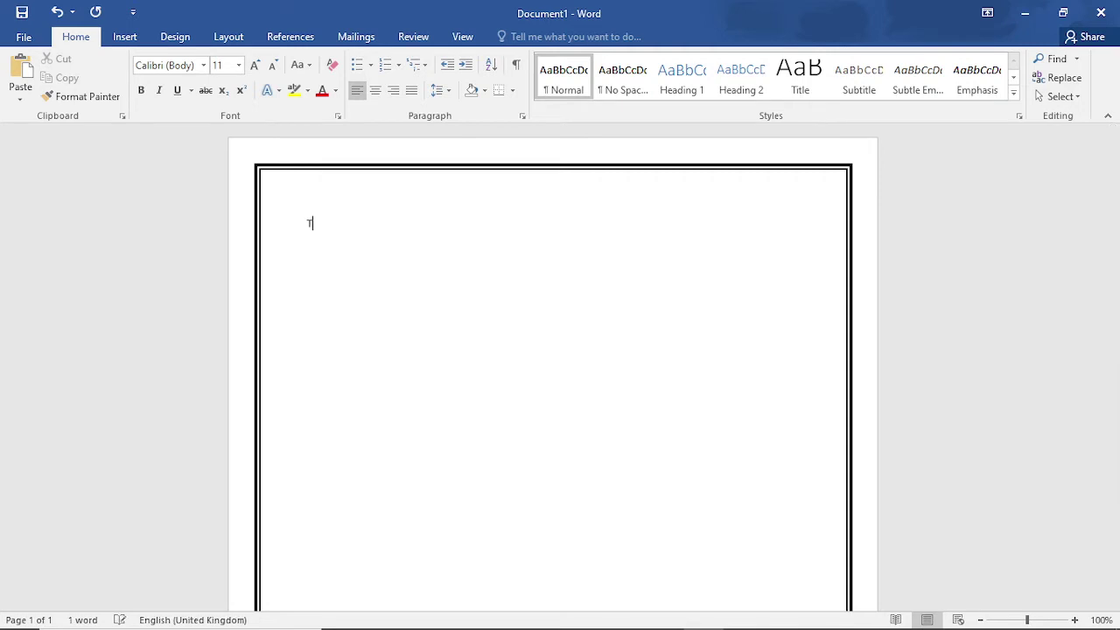
text(HE T)
text(IMES INT’L CO)
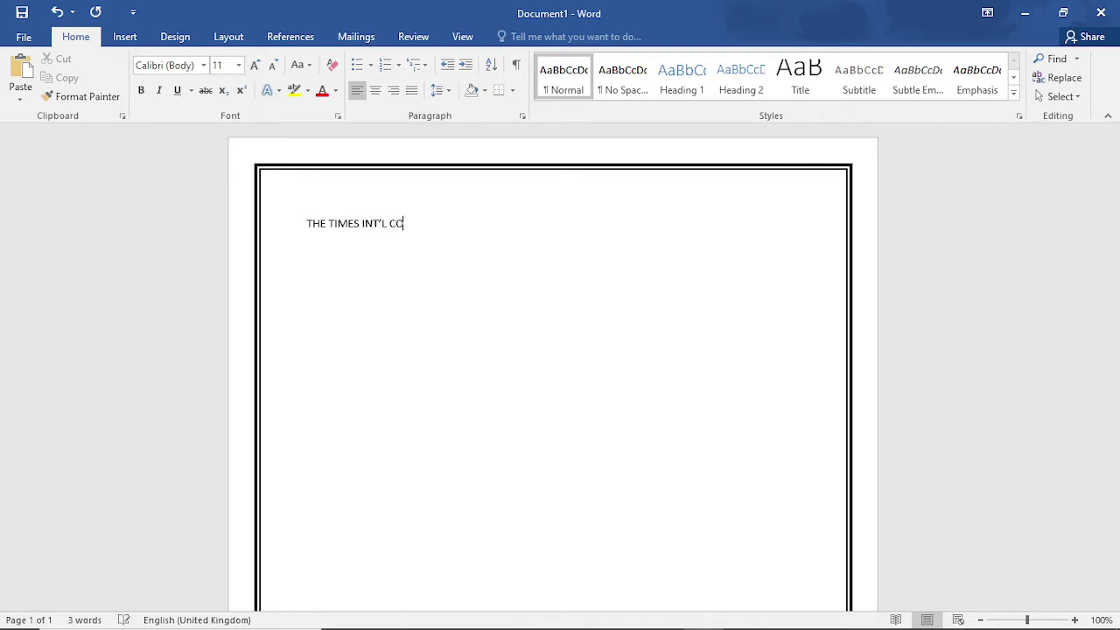
text(EGE)
triple_click(365, 222)
click(479, 199)
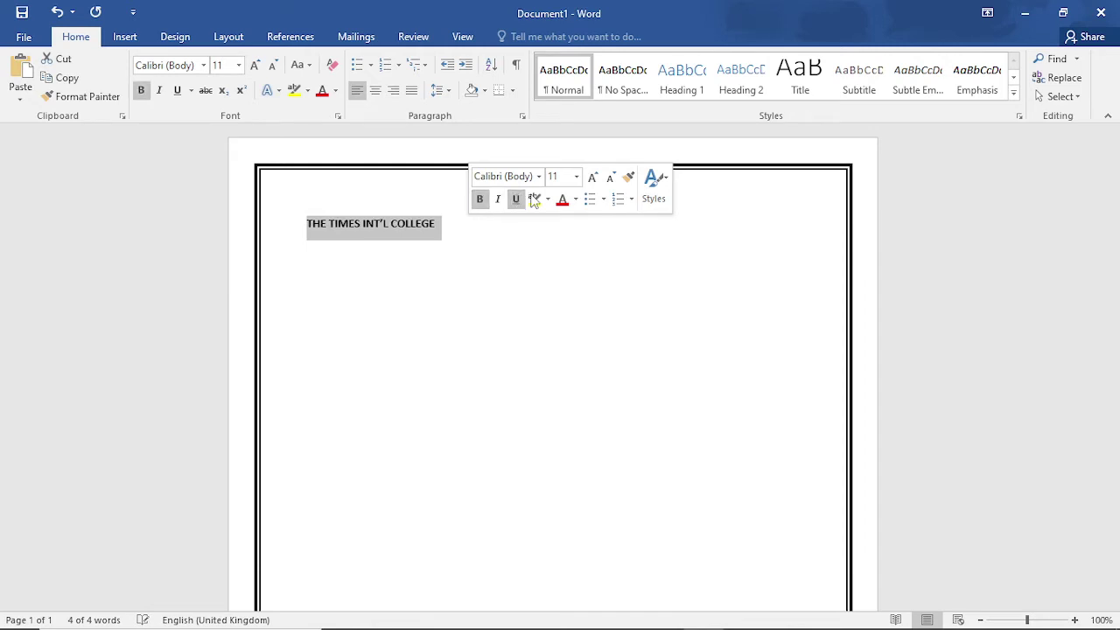
click(593, 176)
click(593, 176)
click(593, 176)
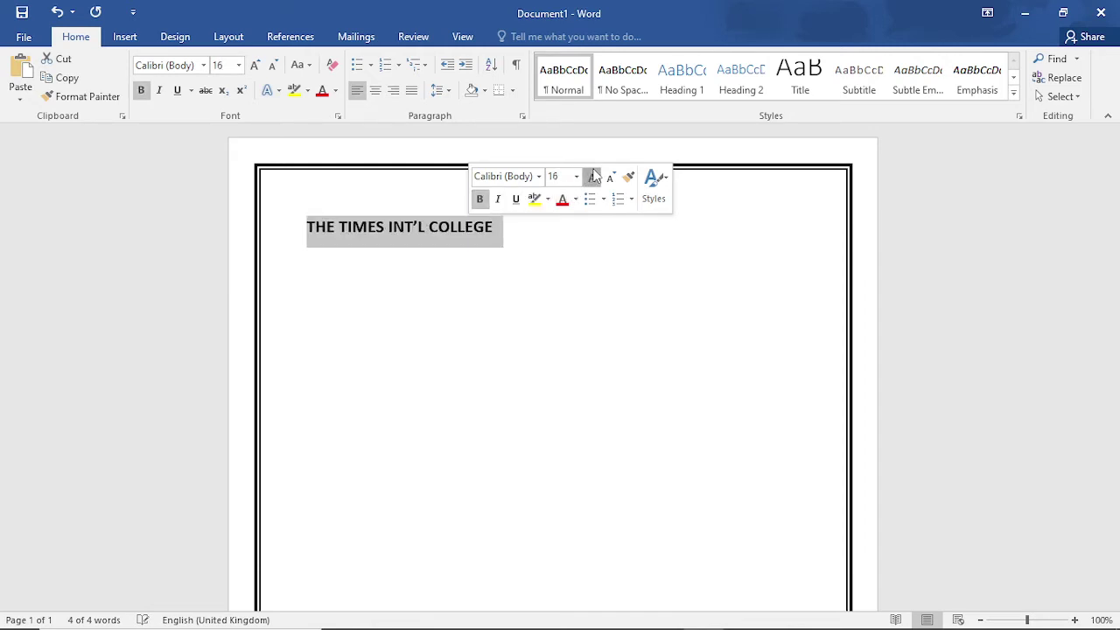
click(593, 176)
click(593, 175)
click(594, 176)
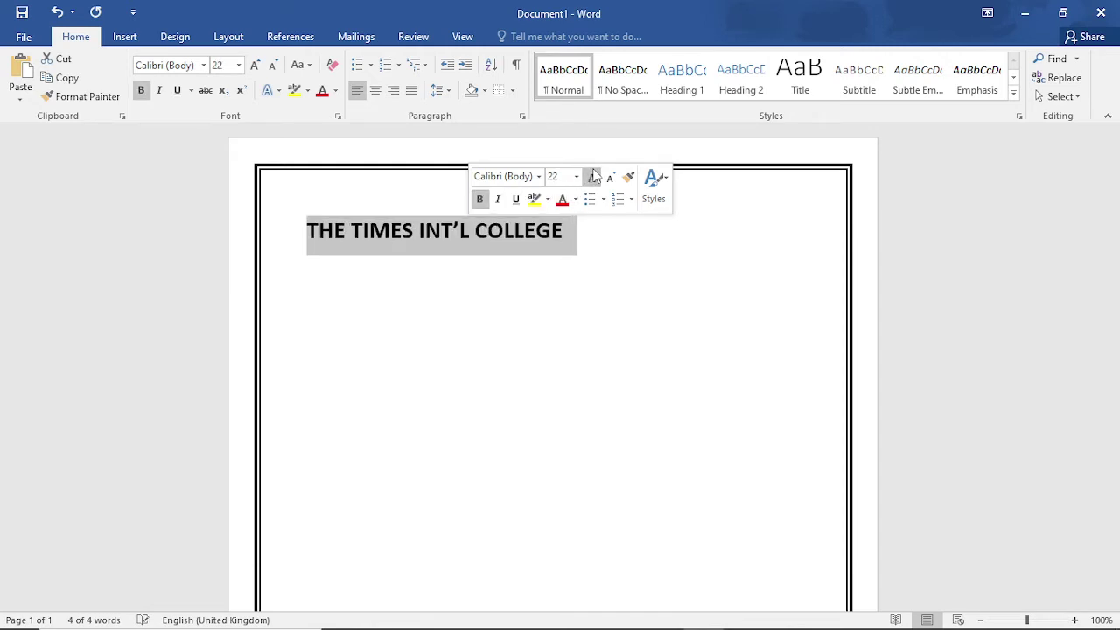
- Shift the college name toward the centre and set it to Times New Roman
click(308, 232)
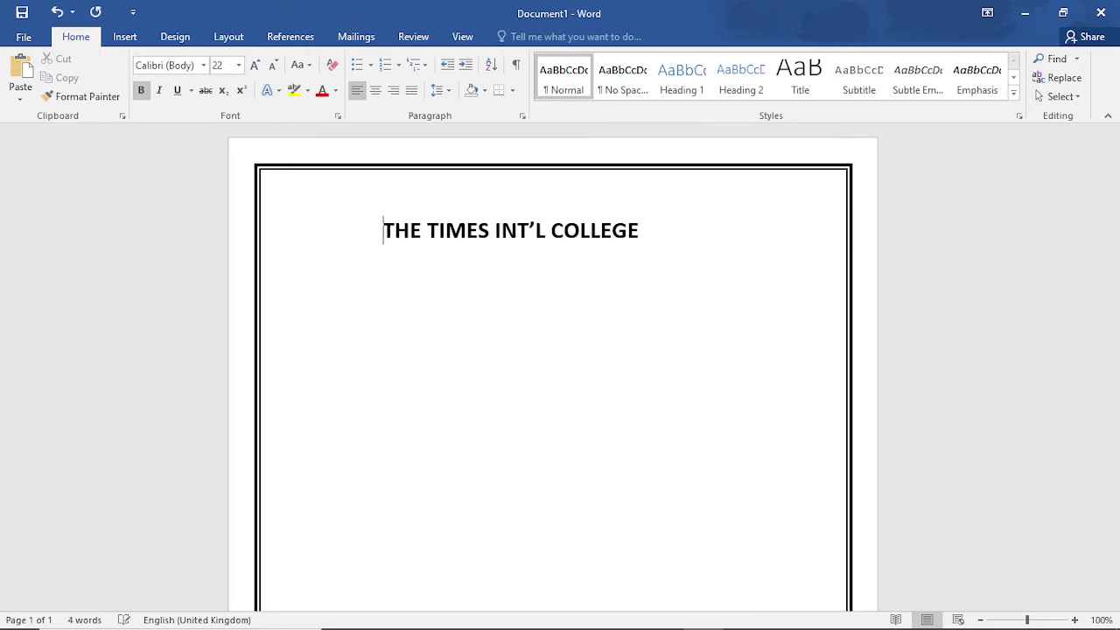
triple_click(520, 243)
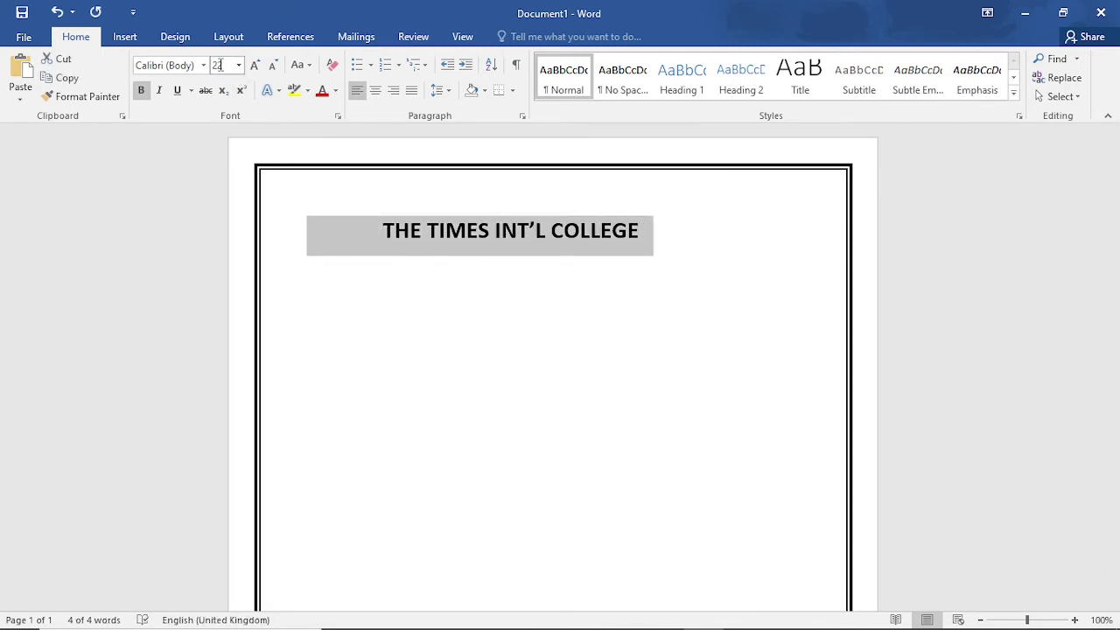
click(203, 66)
text(T)
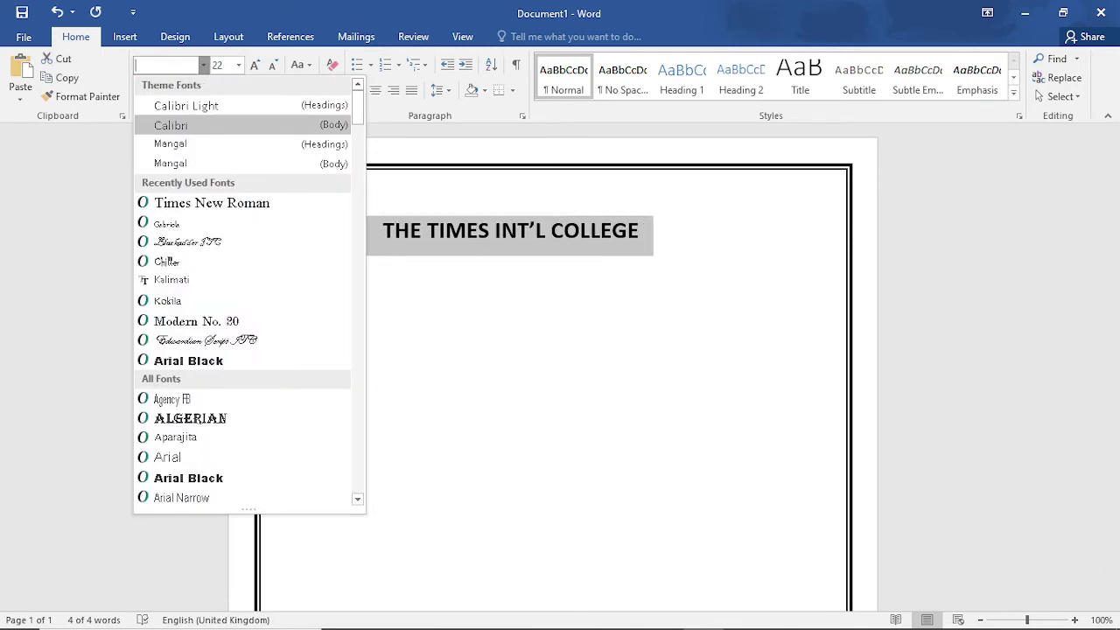
text(imes New Ro)
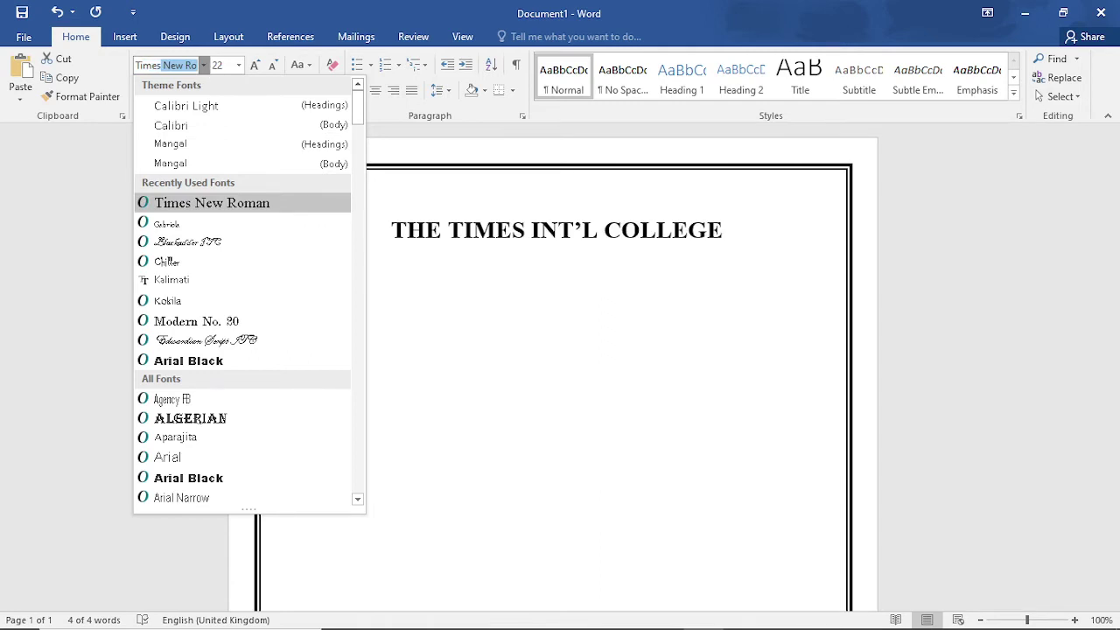
key(Return)
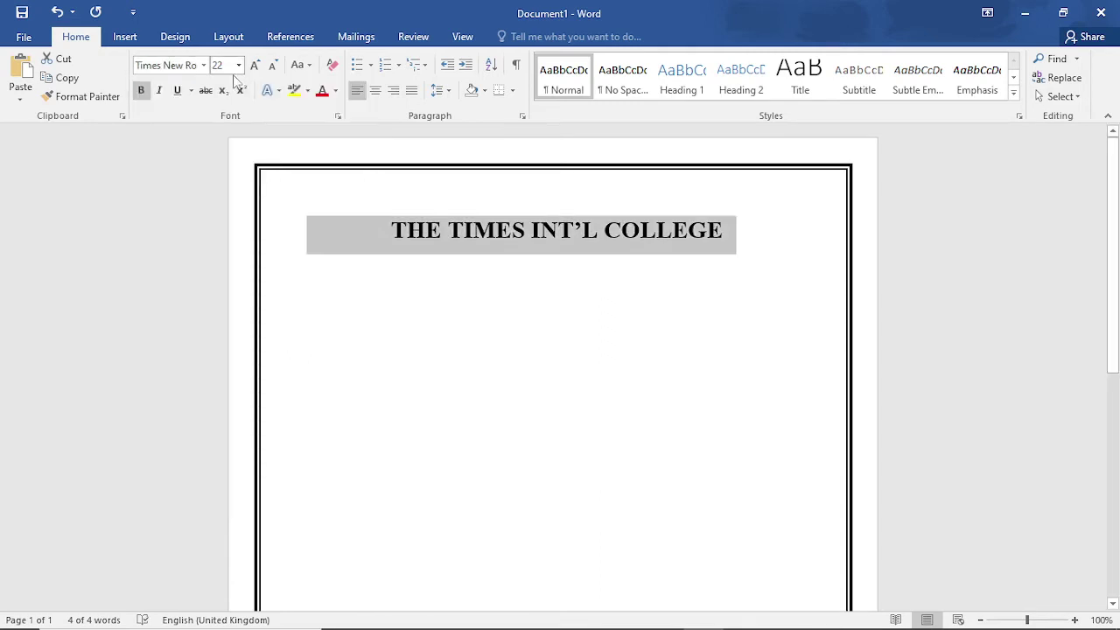
click(392, 294)
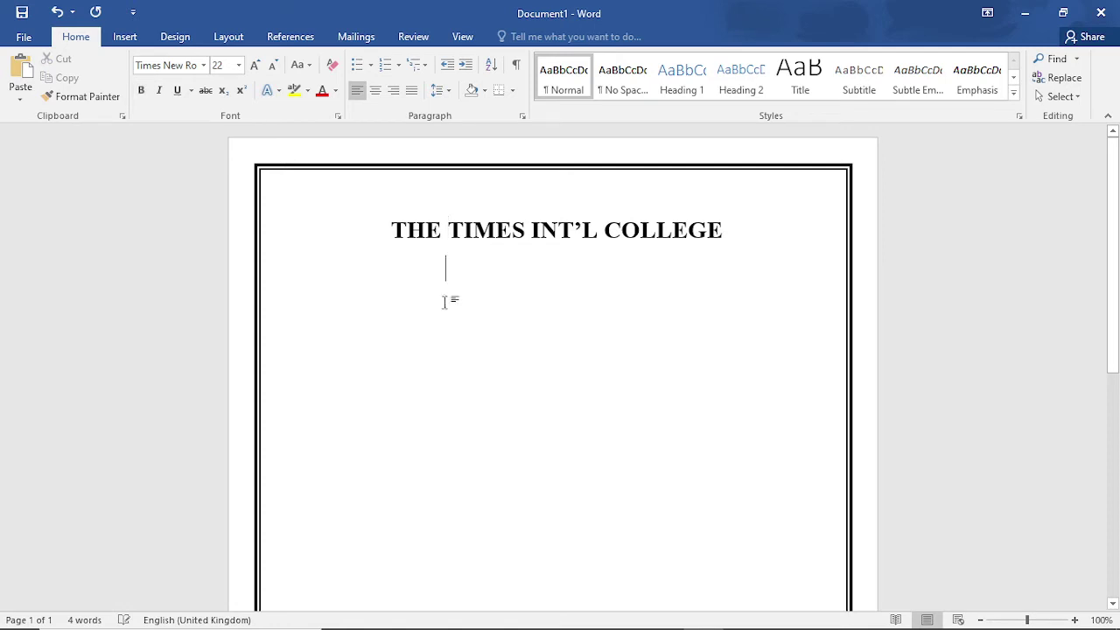
- Shrink the font to 16 pt and type 'Dillibazar, Charkhal road Kathmandu' under the title
click(442, 272)
click(274, 68)
click(274, 68)
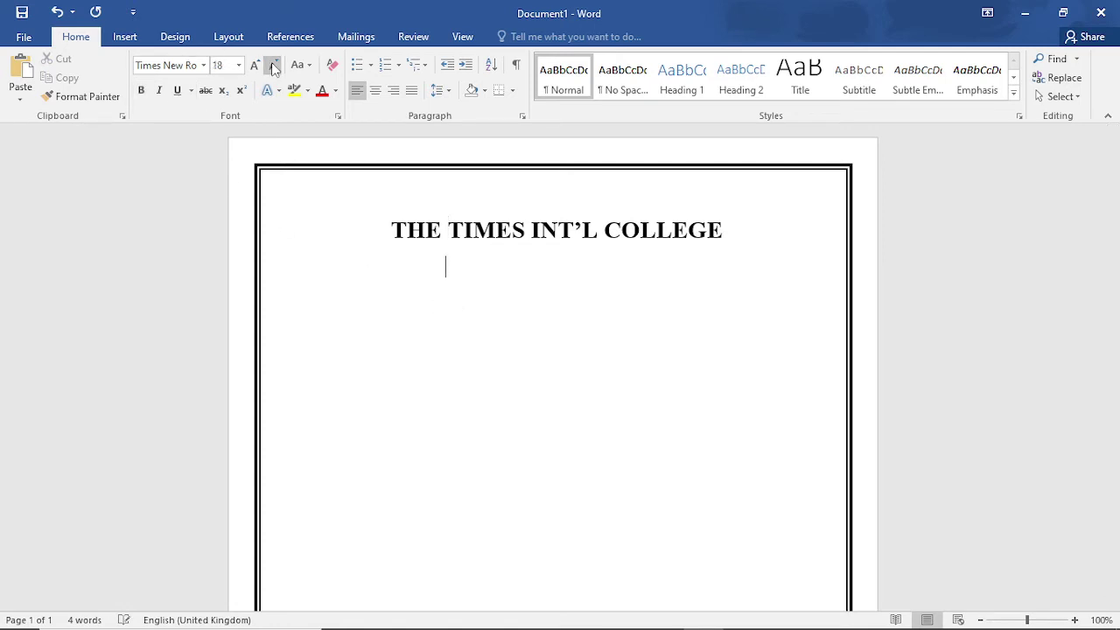
click(273, 69)
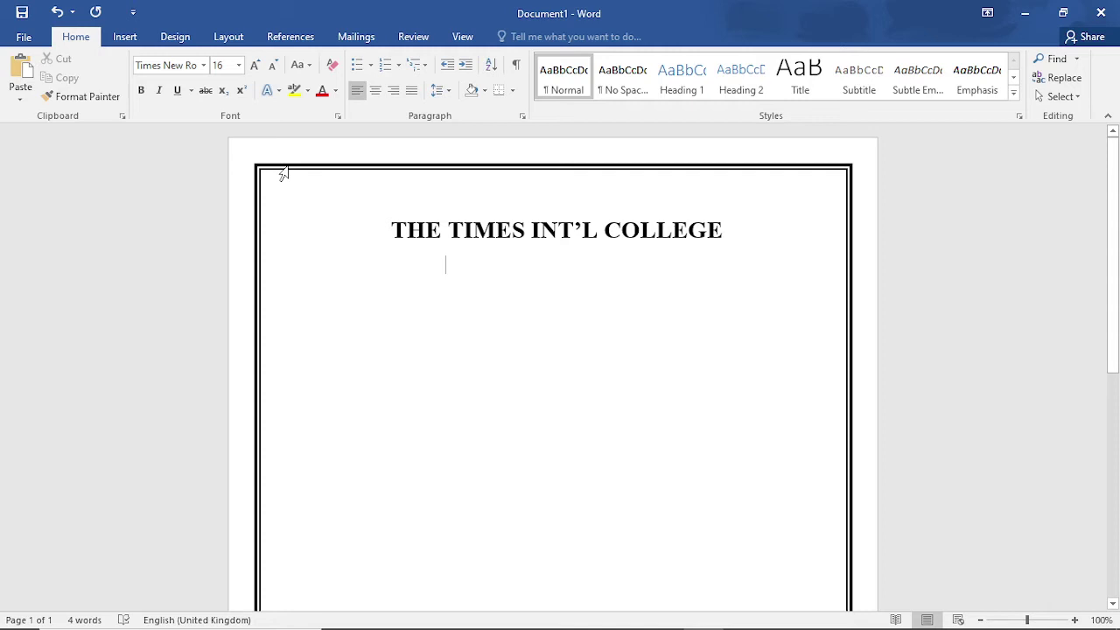
text(Dillibazar,)
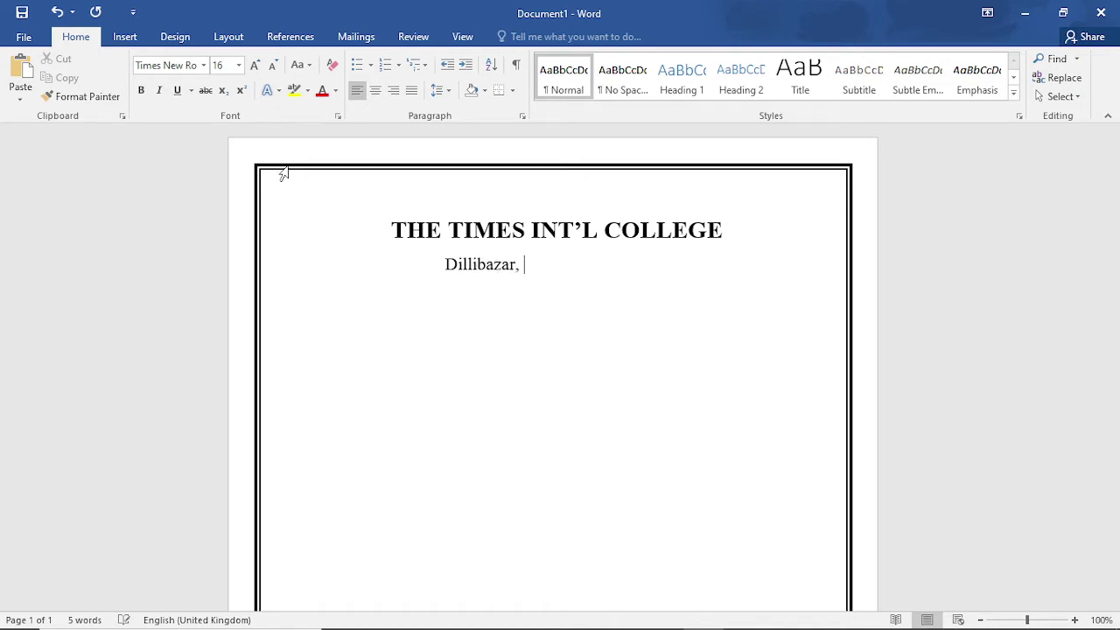
text(Charkhal r)
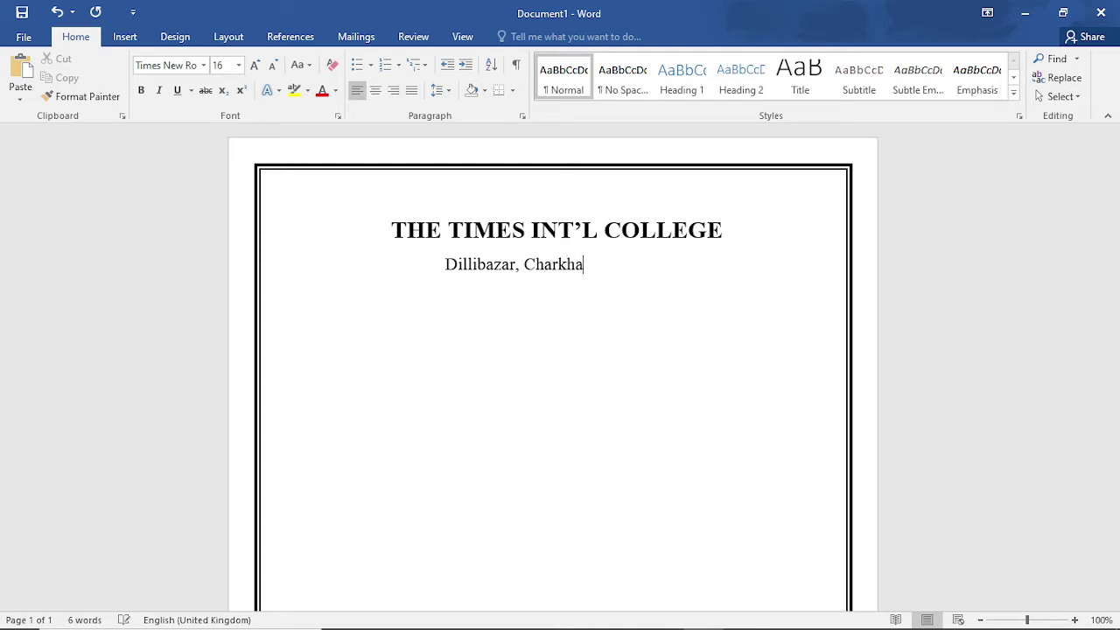
text(oad k)
text(Ka)
text(th)
key(BackSpace)
key(BackSpace)
key(BackSpace)
key(BackSpace)
text(Ka)
text(th)
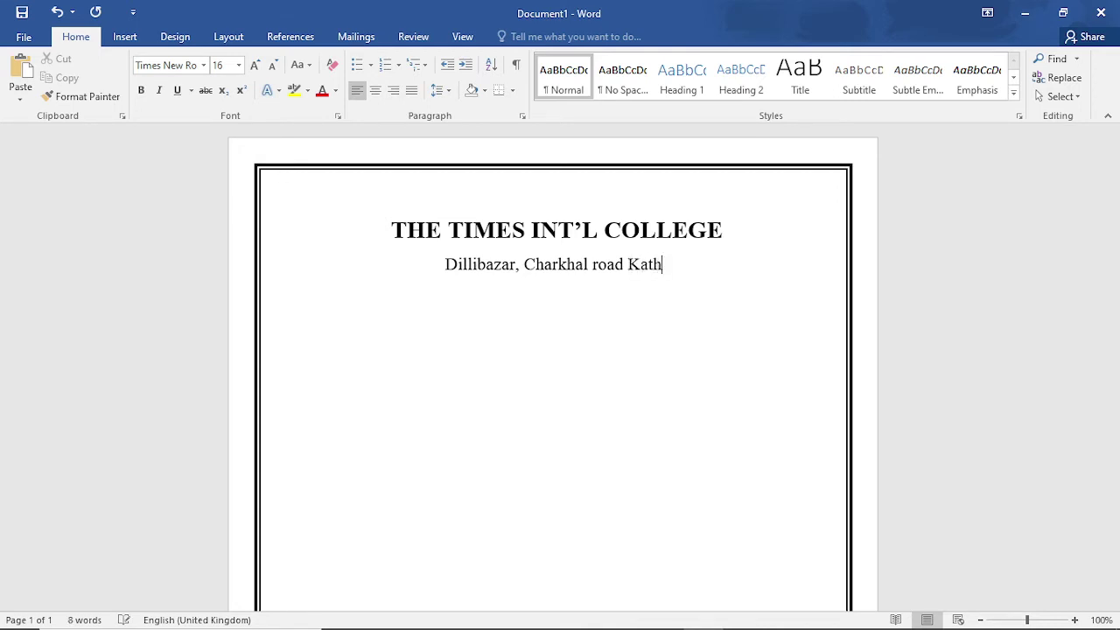
text(man)
text(du)
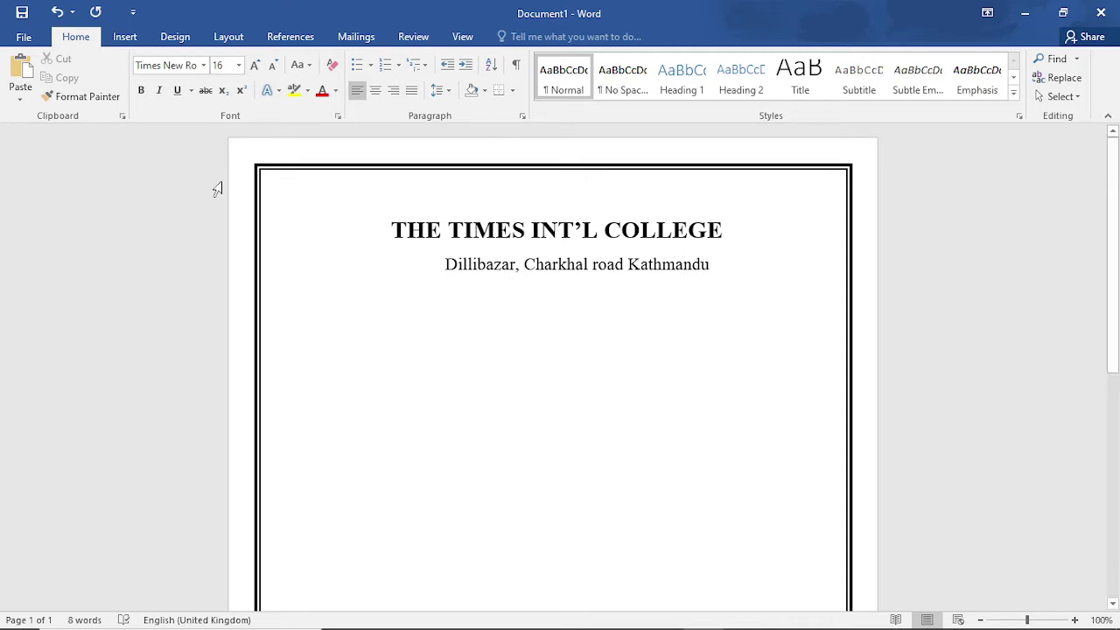
click(445, 264)
key(ctrl+BackSpace)
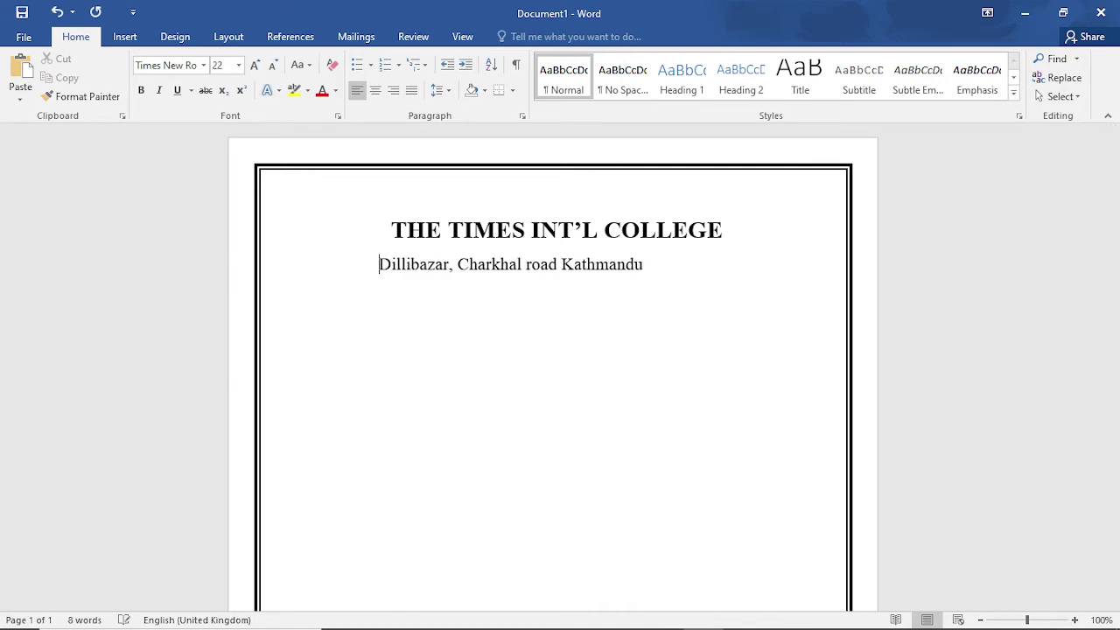
- Draw a straight vertical line below the address, left of the page centre
scroll(472, 293, down, 2)
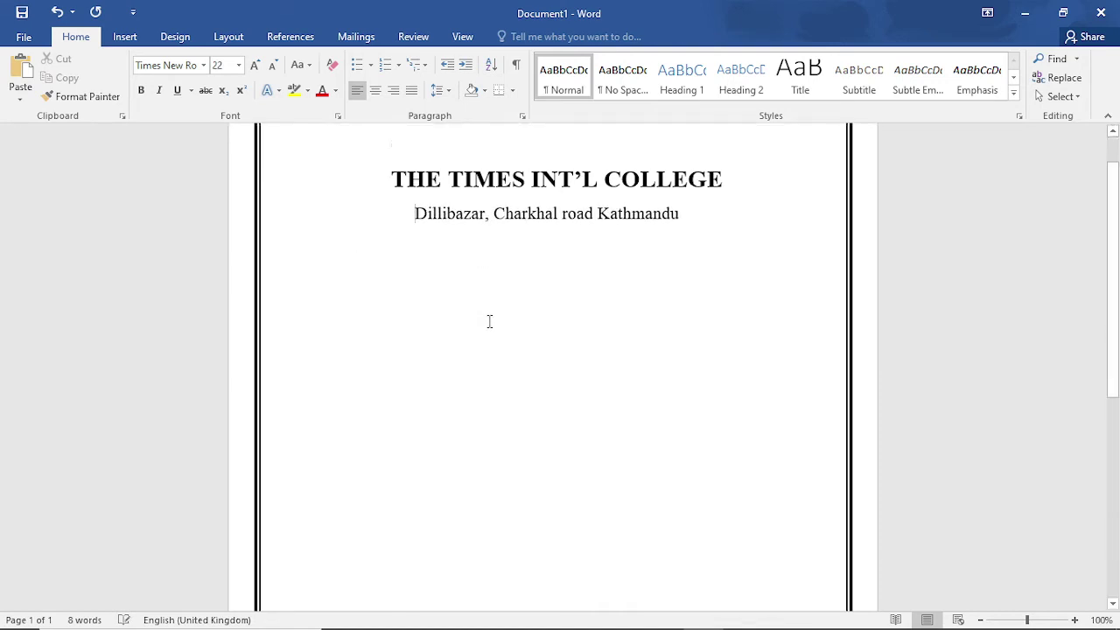
click(454, 252)
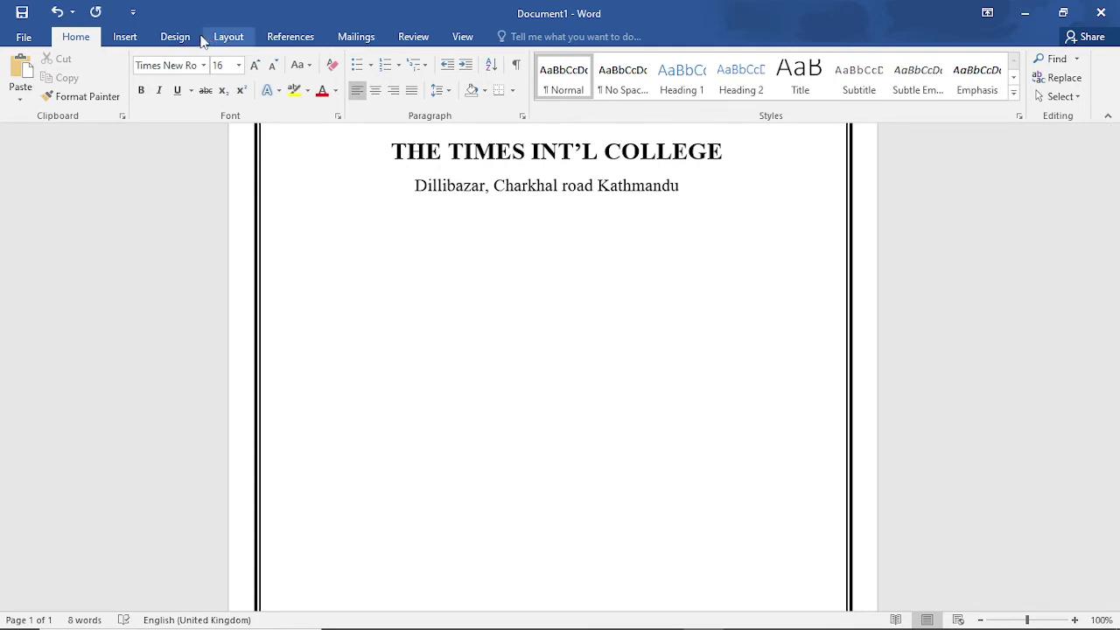
click(175, 37)
click(124, 37)
click(225, 86)
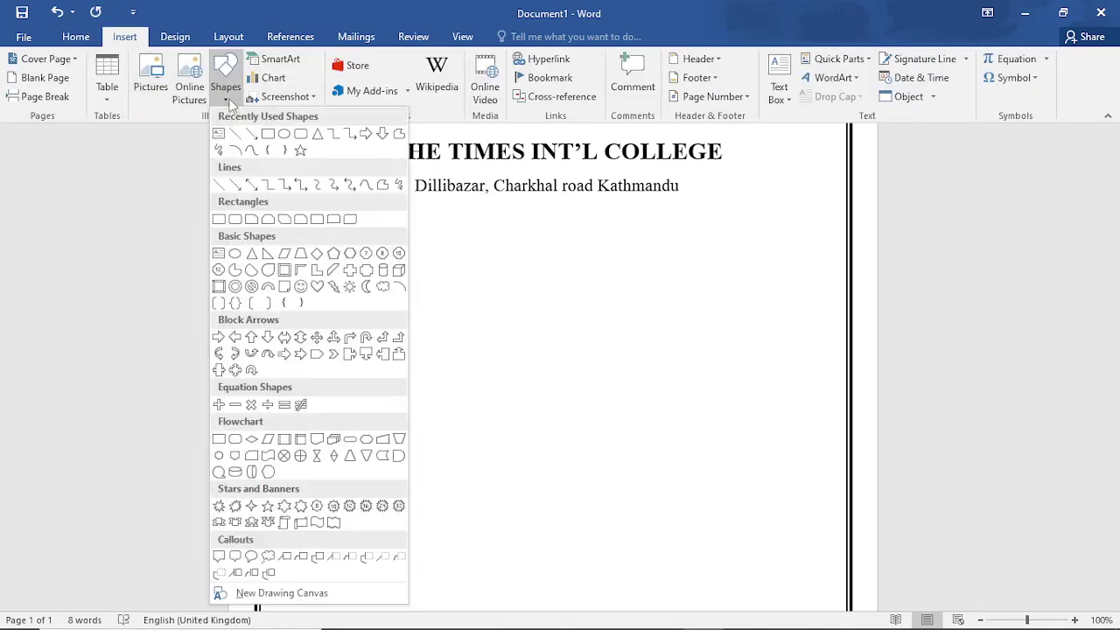
click(224, 190)
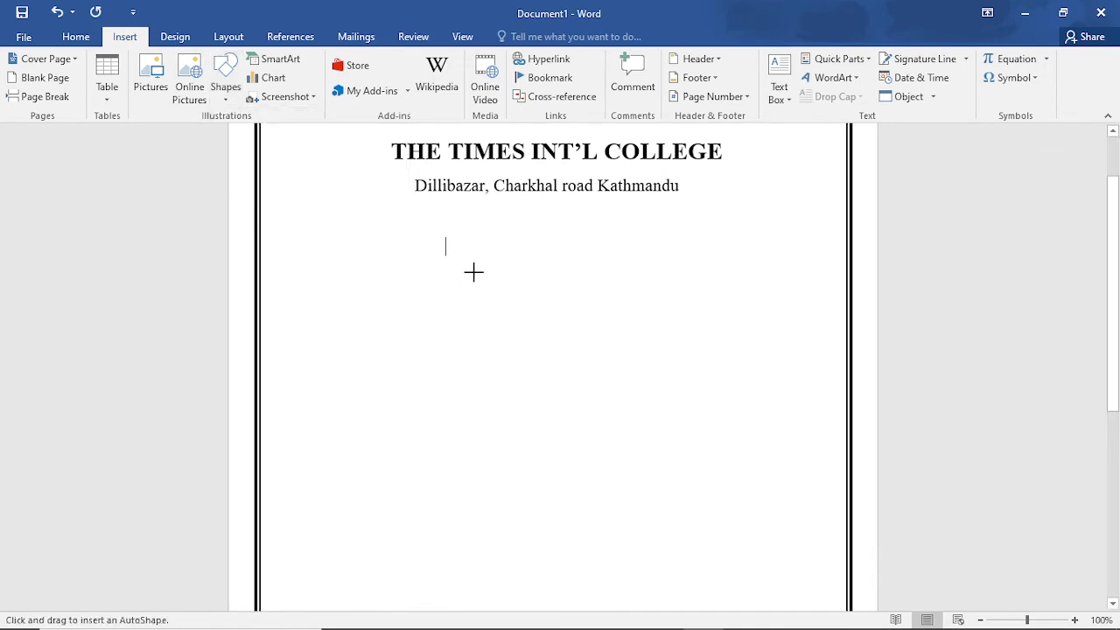
drag(473, 274, 475, 496)
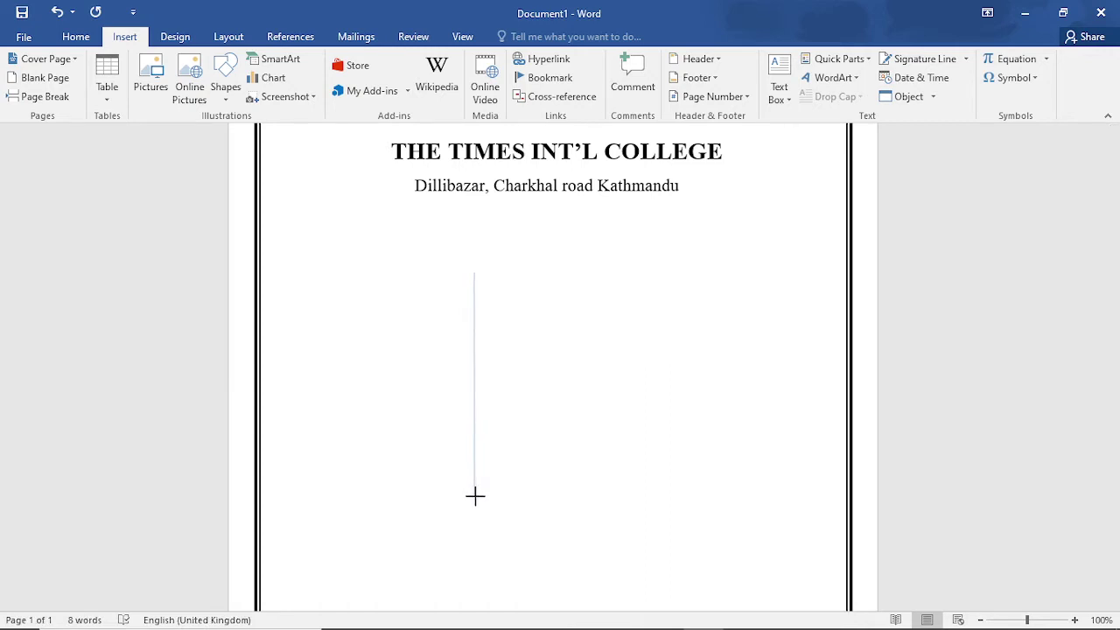
drag(475, 495, 480, 496)
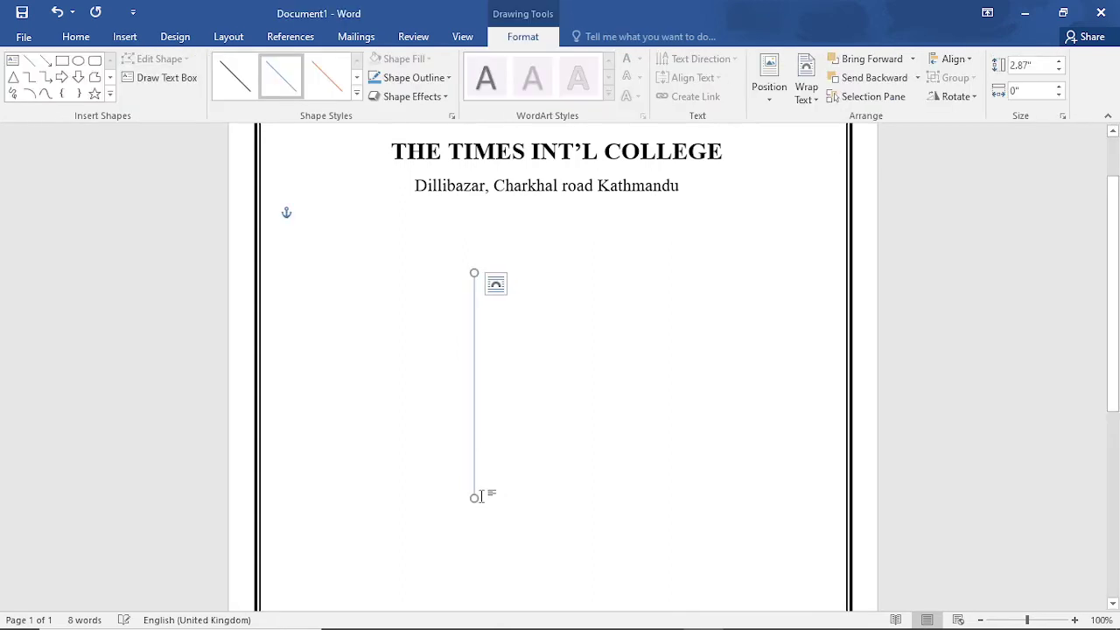
- Give the line a dark style and a 2¼ pt outline weight
click(218, 77)
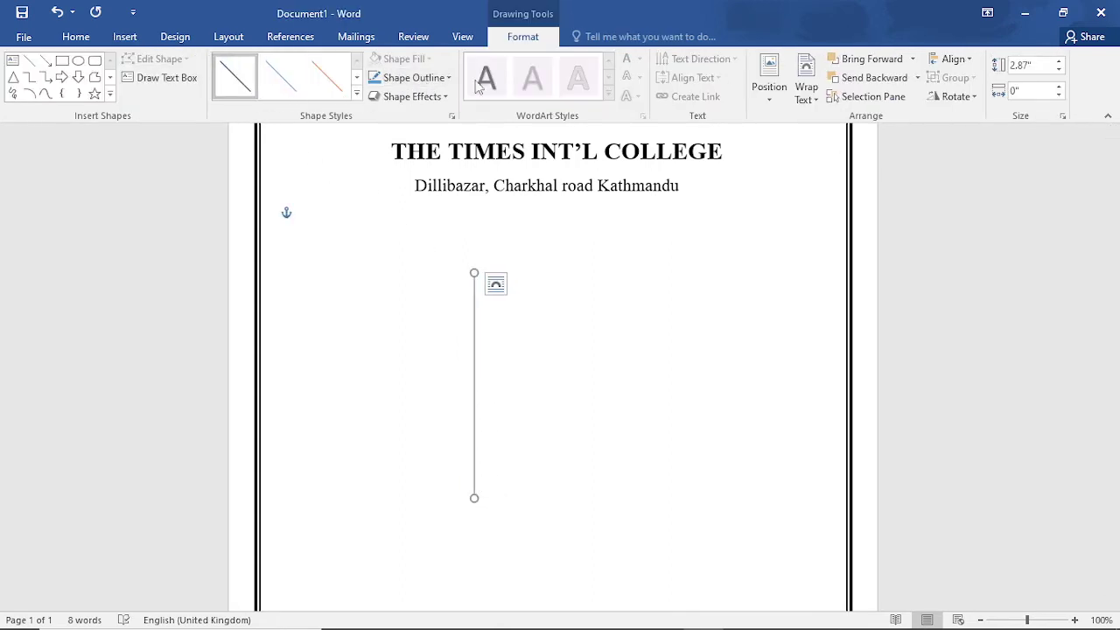
click(411, 77)
mouse_move(408, 263)
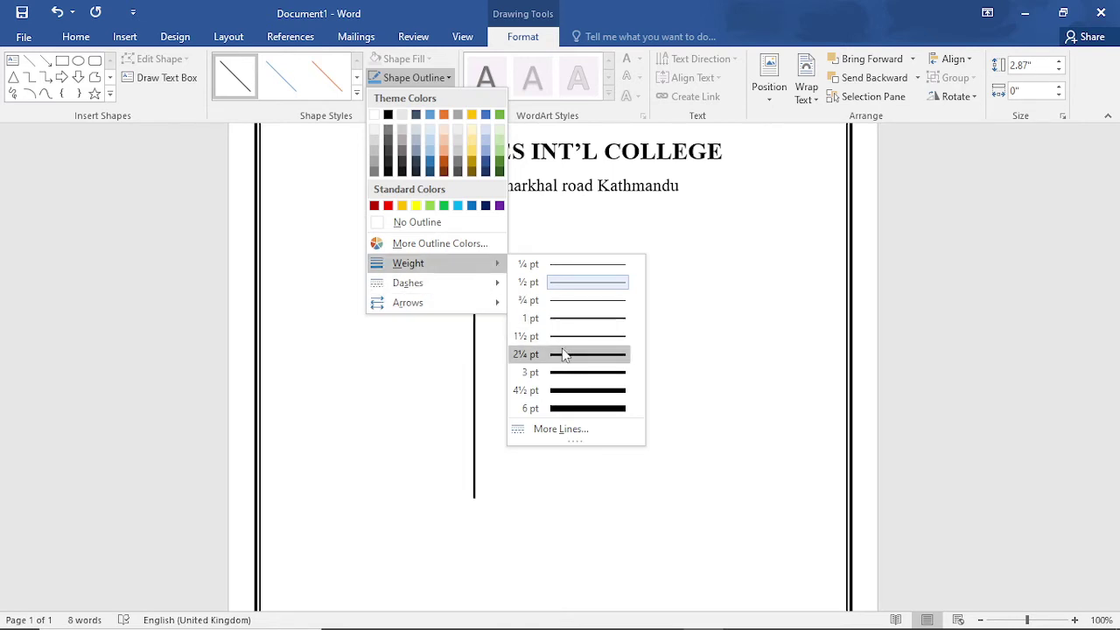
click(565, 354)
click(521, 262)
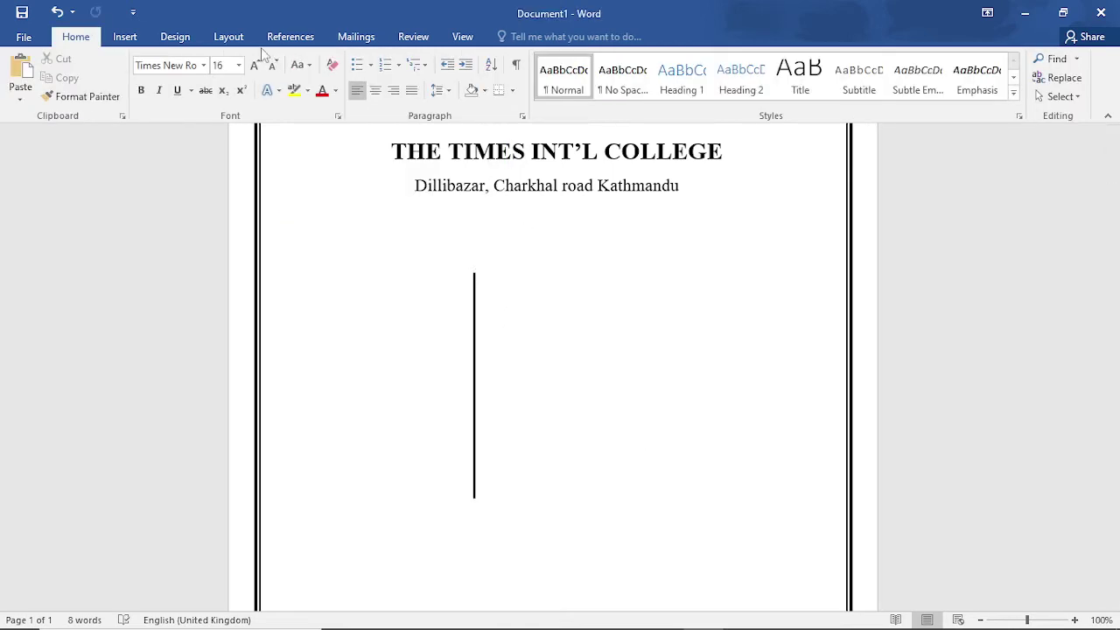
click(178, 37)
- Draw a taller second vertical line right of the first, with 2¼ pt weight
click(228, 36)
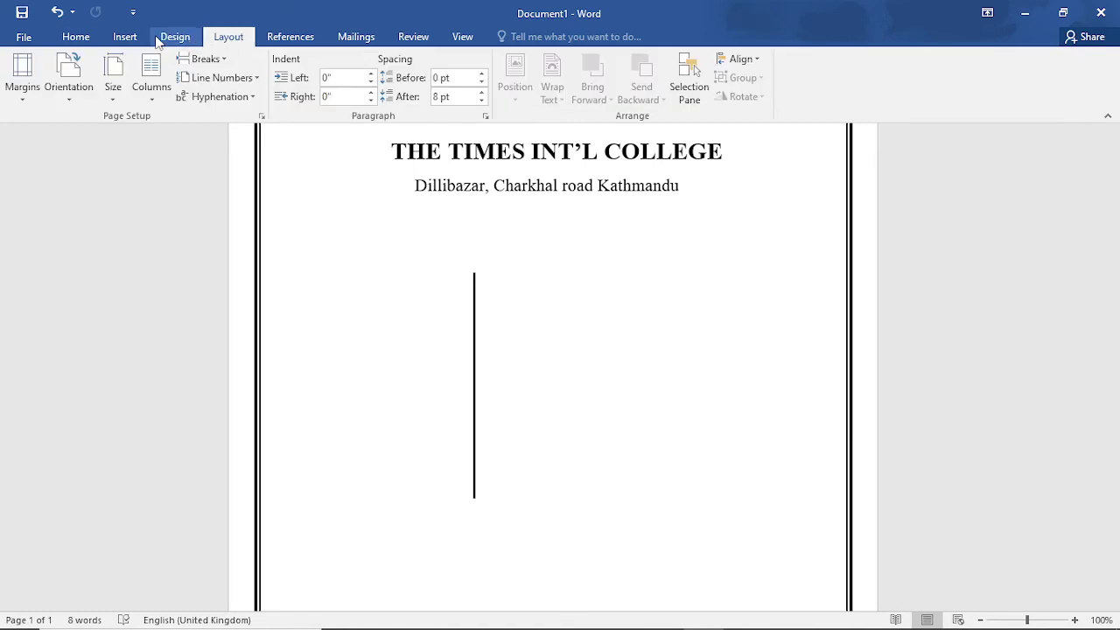
click(159, 38)
click(121, 36)
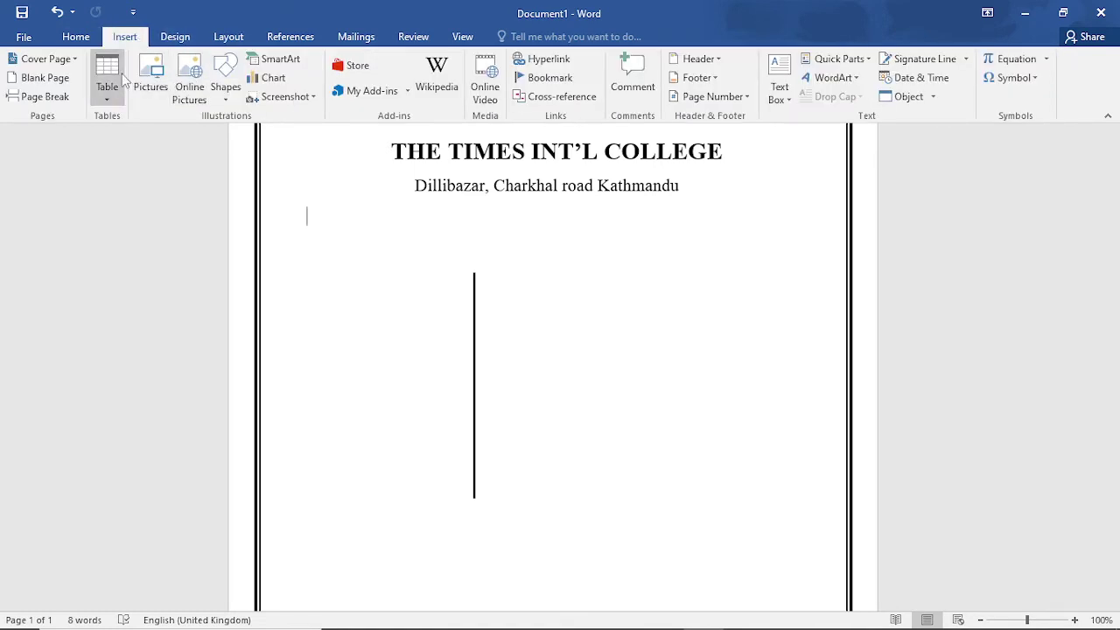
click(225, 83)
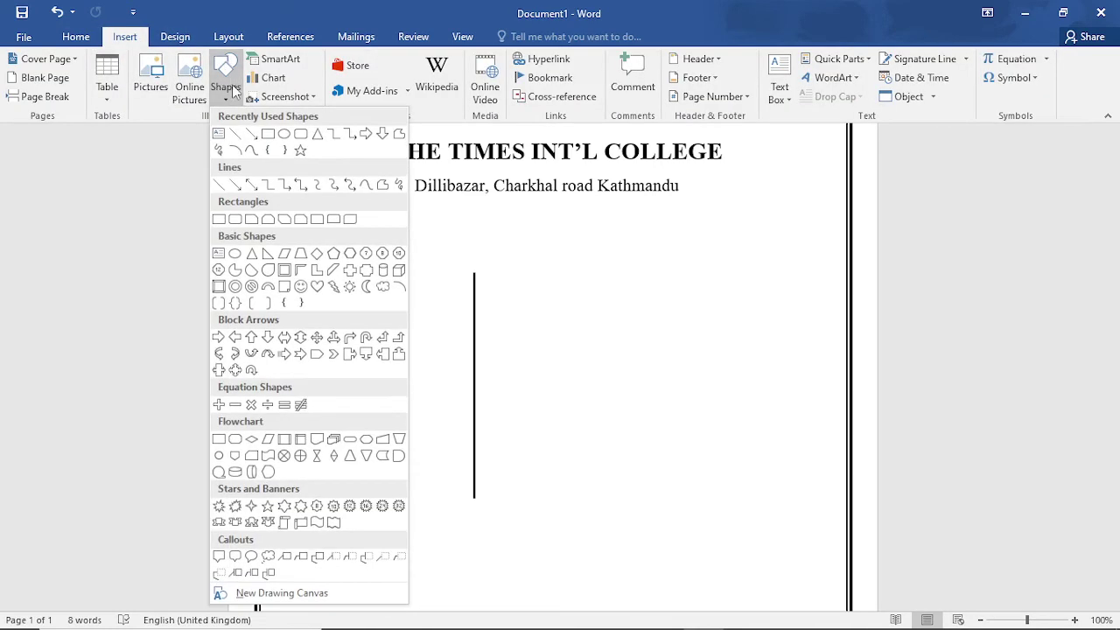
click(227, 187)
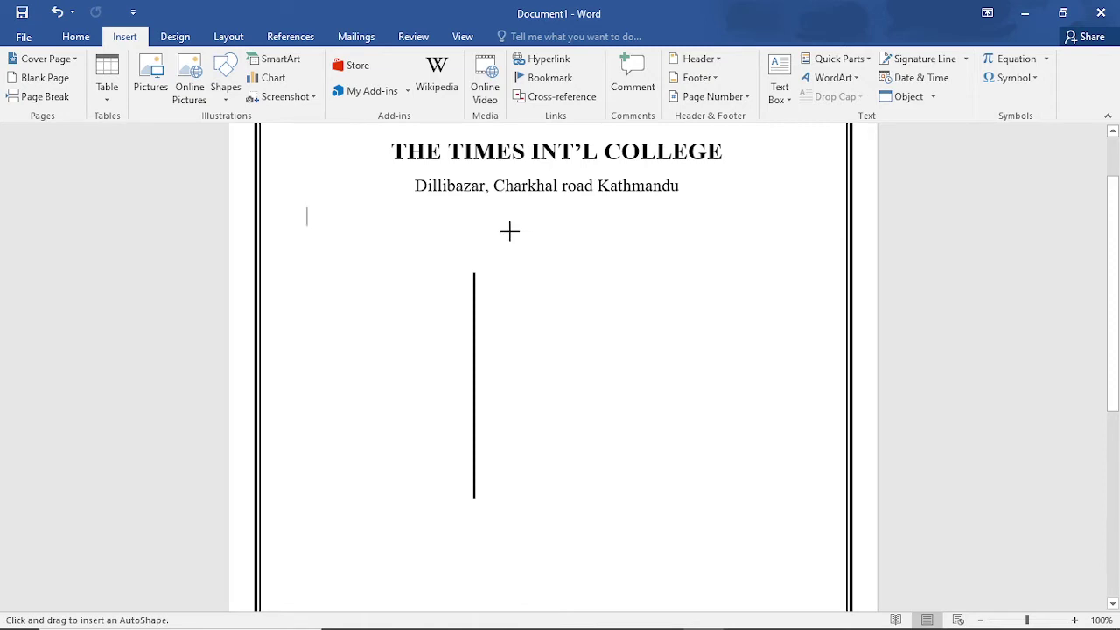
drag(510, 231, 507, 525)
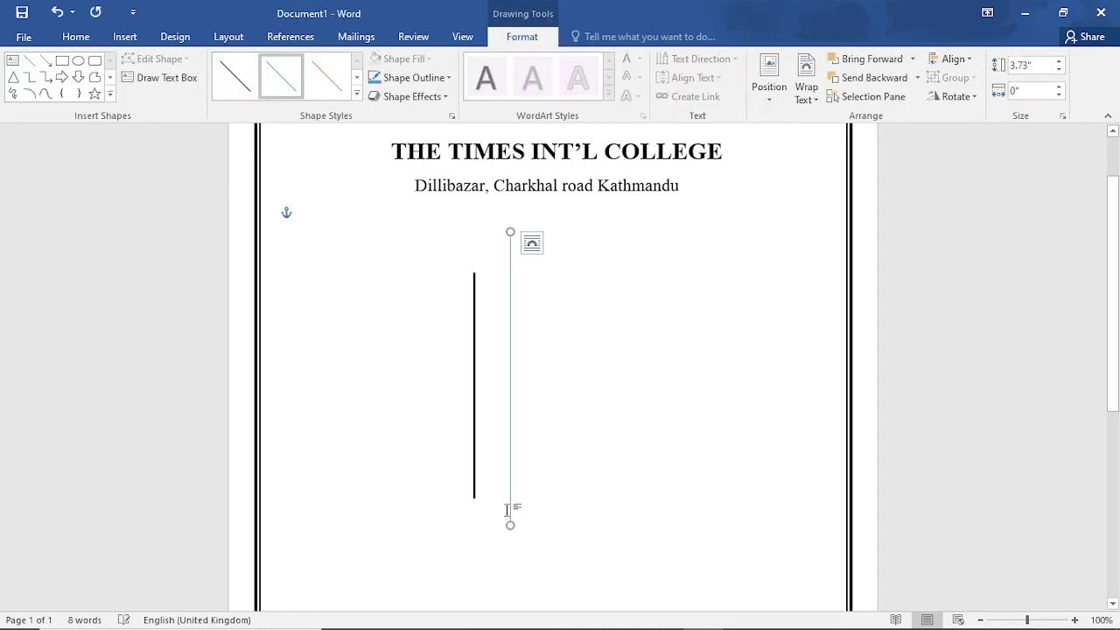
click(415, 77)
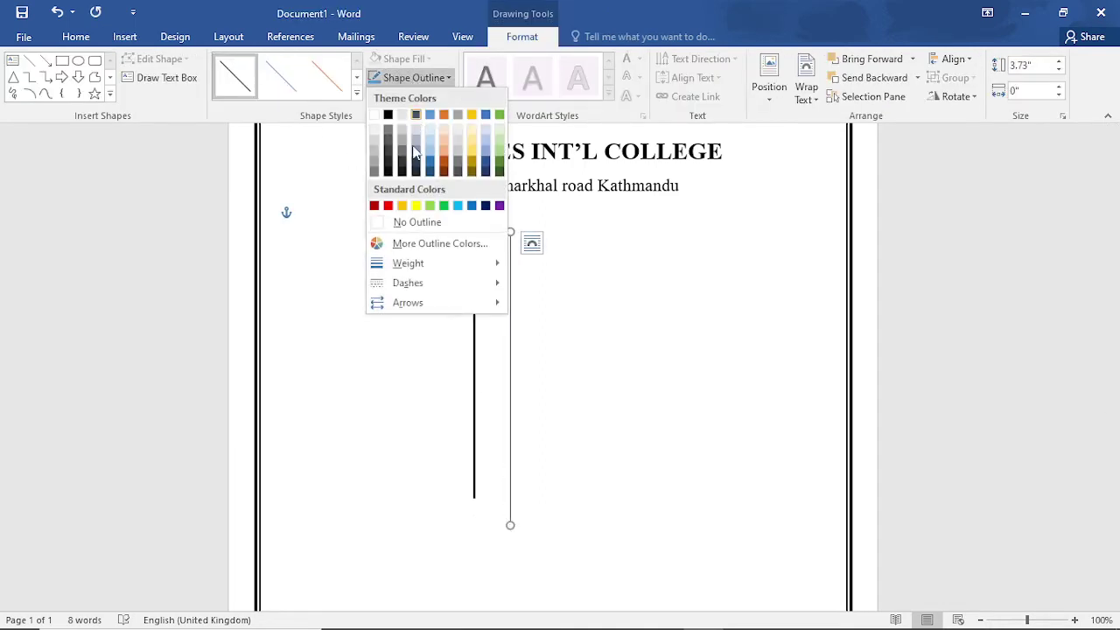
mouse_move(411, 265)
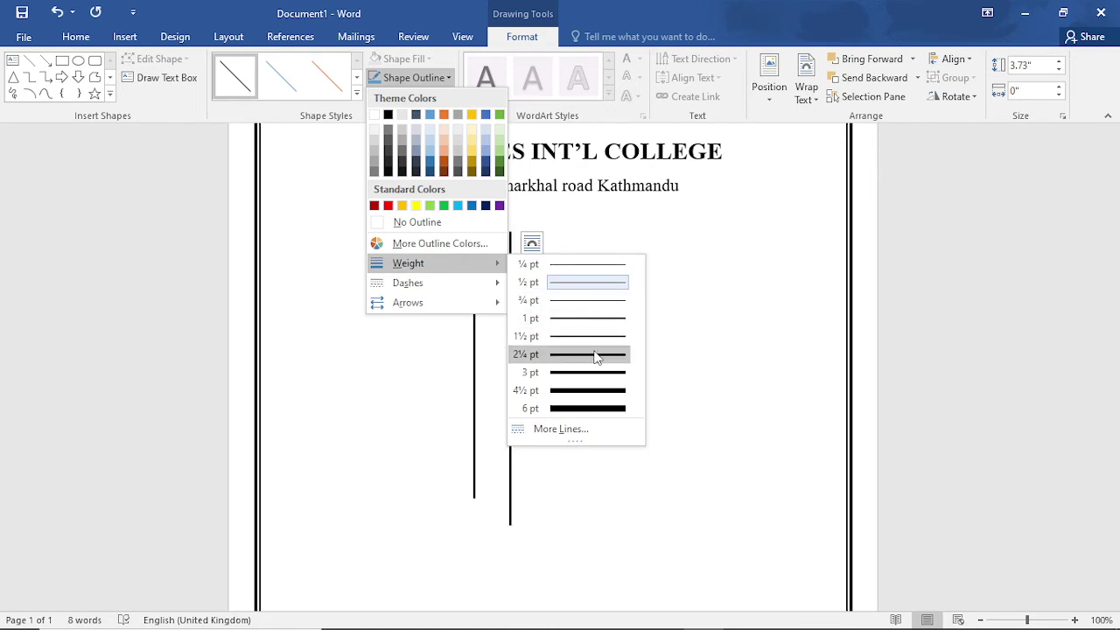
click(595, 355)
click(595, 348)
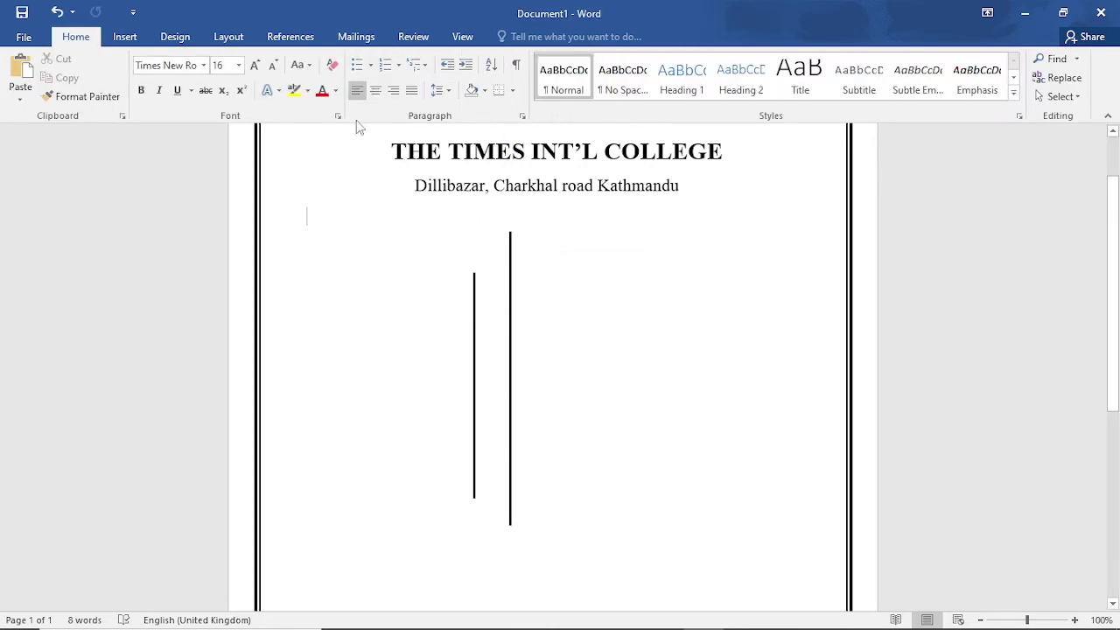
- Draw a third vertical line further right and make it 2¼ pt thick
click(175, 36)
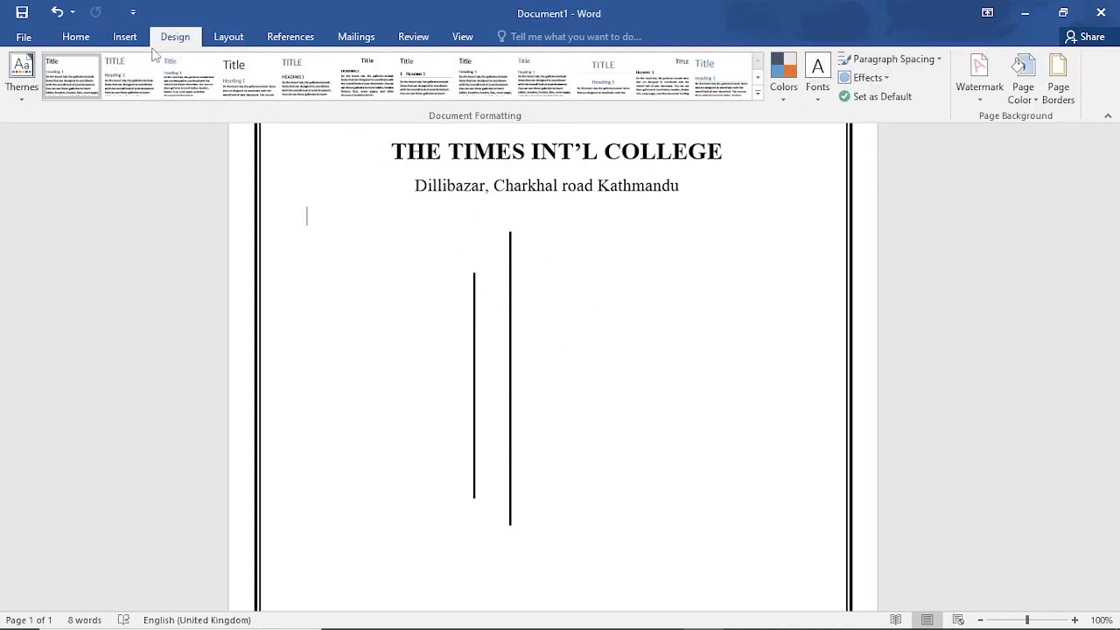
click(124, 37)
click(224, 77)
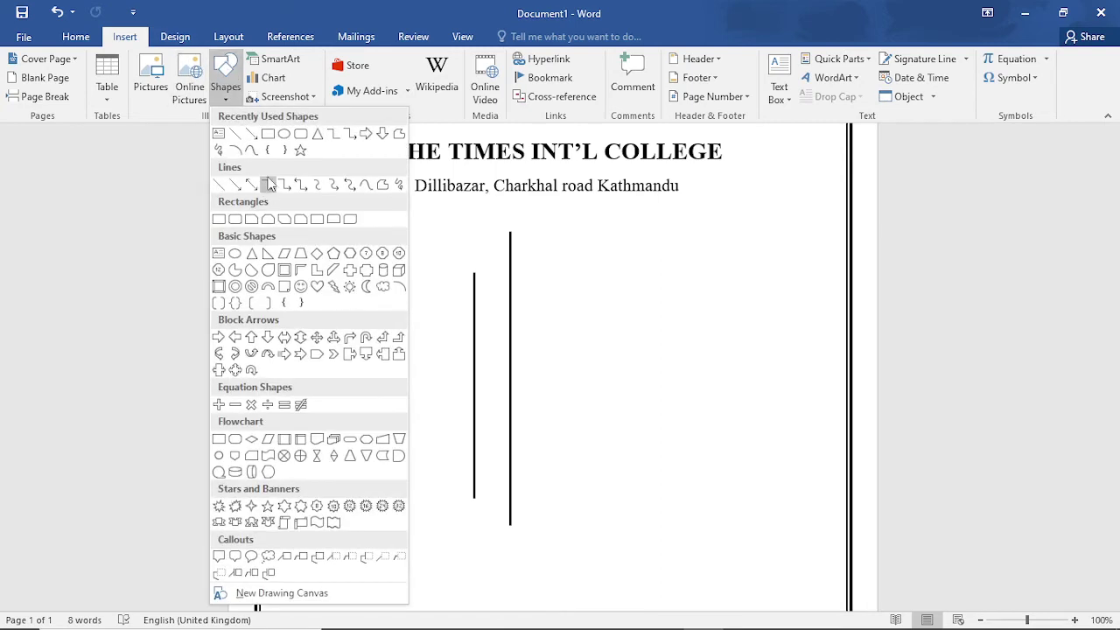
click(219, 184)
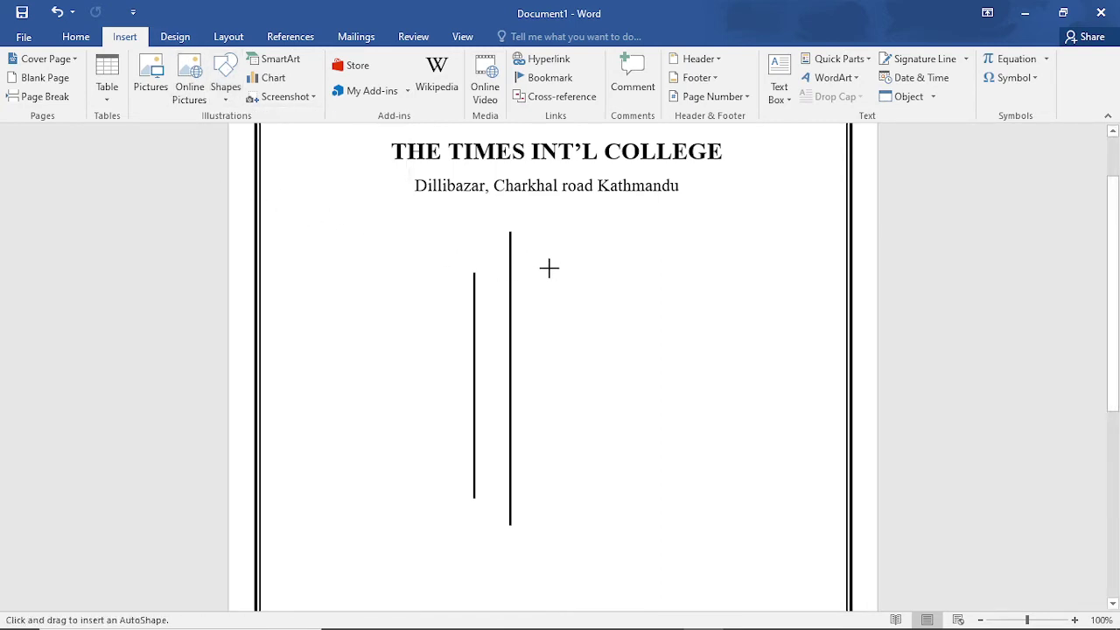
drag(549, 268, 549, 498)
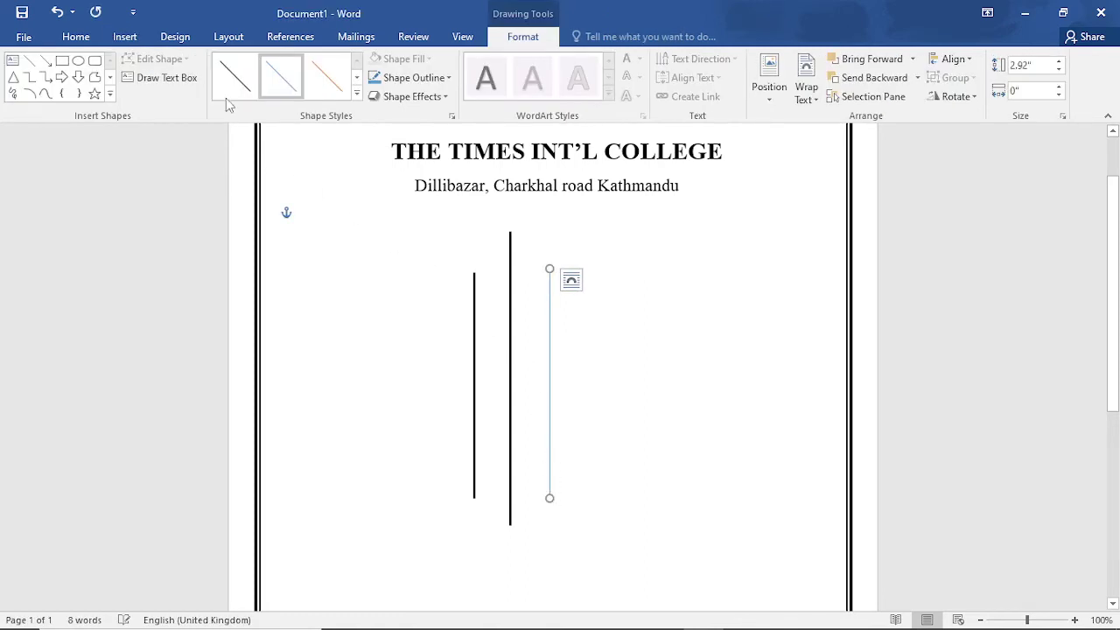
click(414, 77)
mouse_move(412, 262)
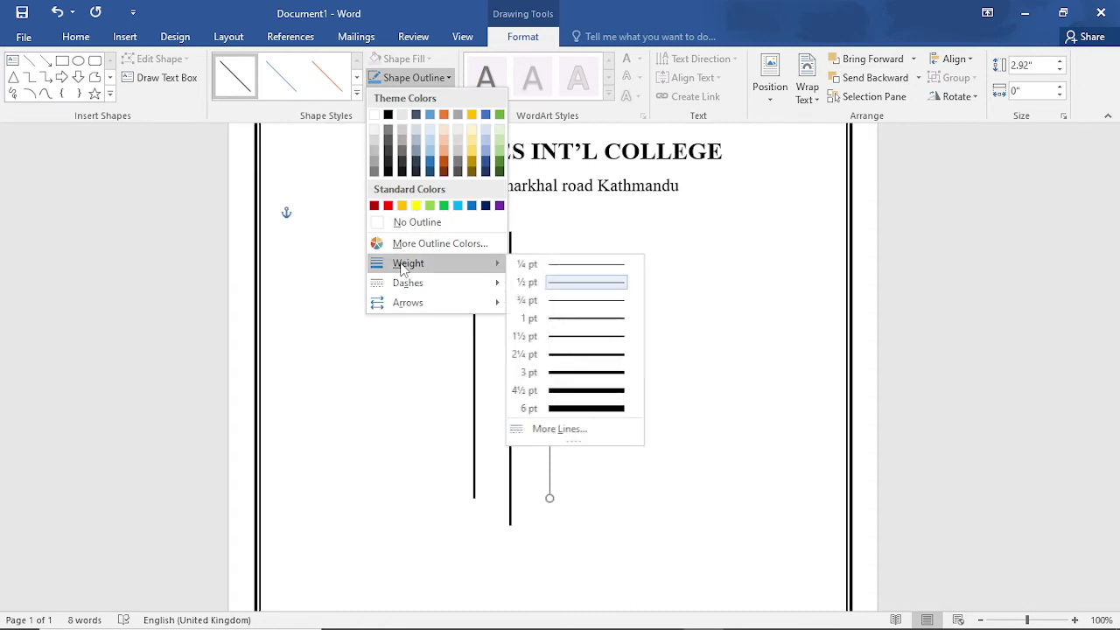
click(550, 357)
click(542, 400)
scroll(497, 295, down, 2)
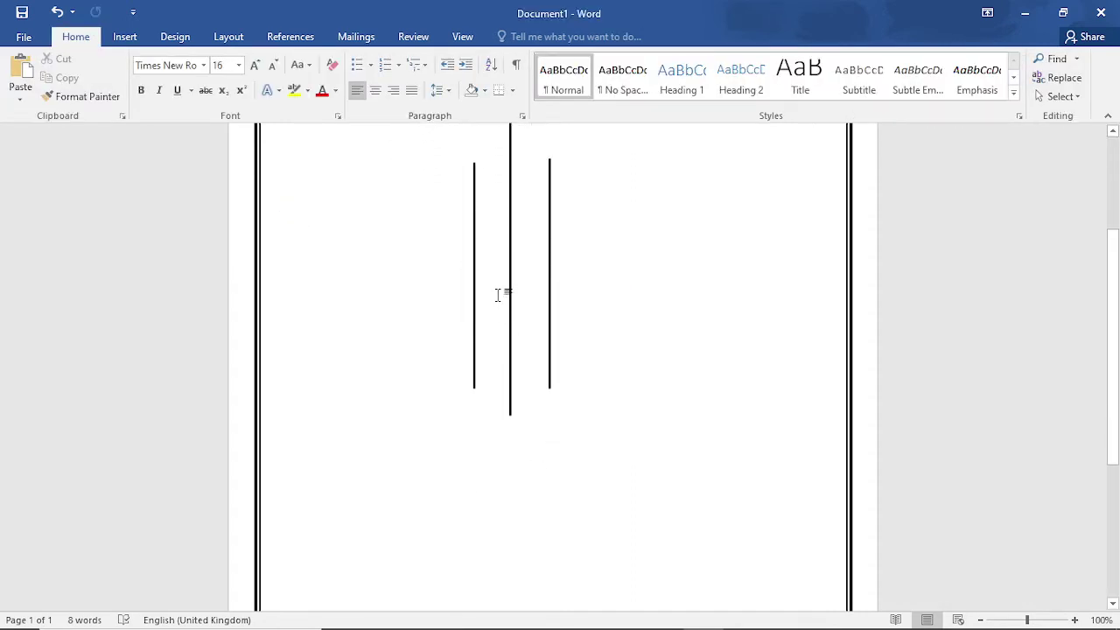
scroll(365, 453, up, 1)
- Type 'Computer Project work class 11' in 18 pt below the lines, then move to the empty line beneath
click(365, 455)
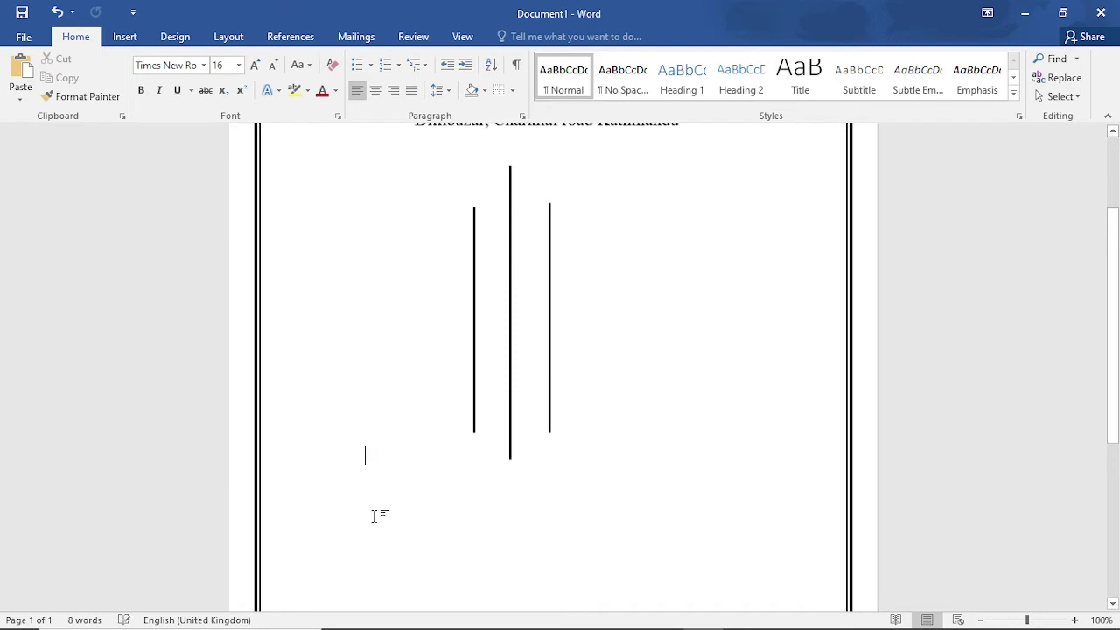
click(370, 517)
click(255, 66)
text(Compu)
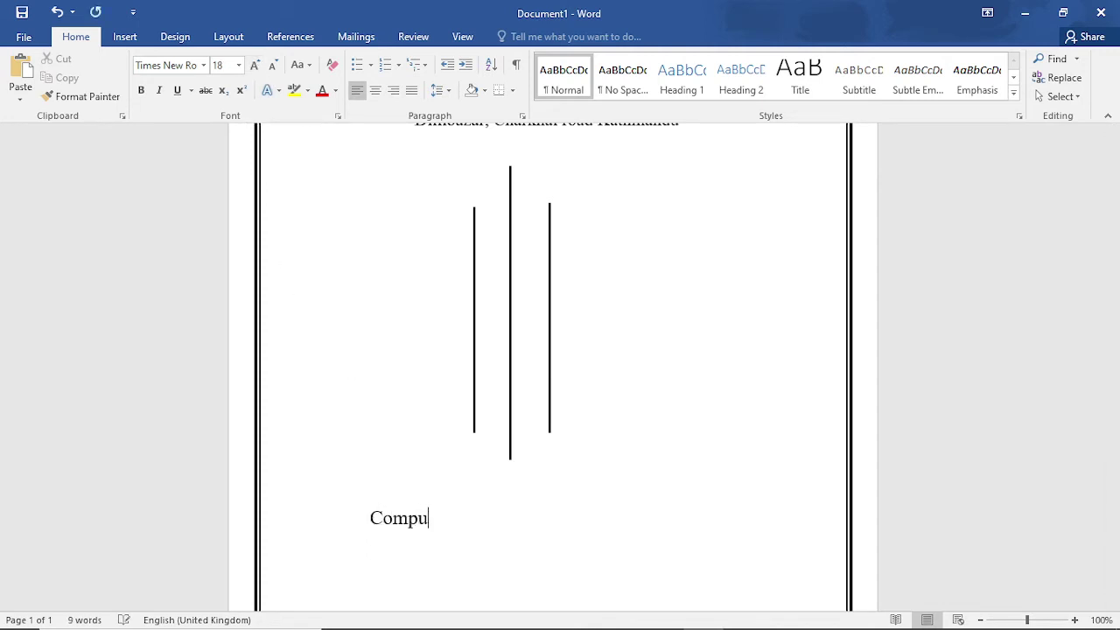
text(ter )
text(P)
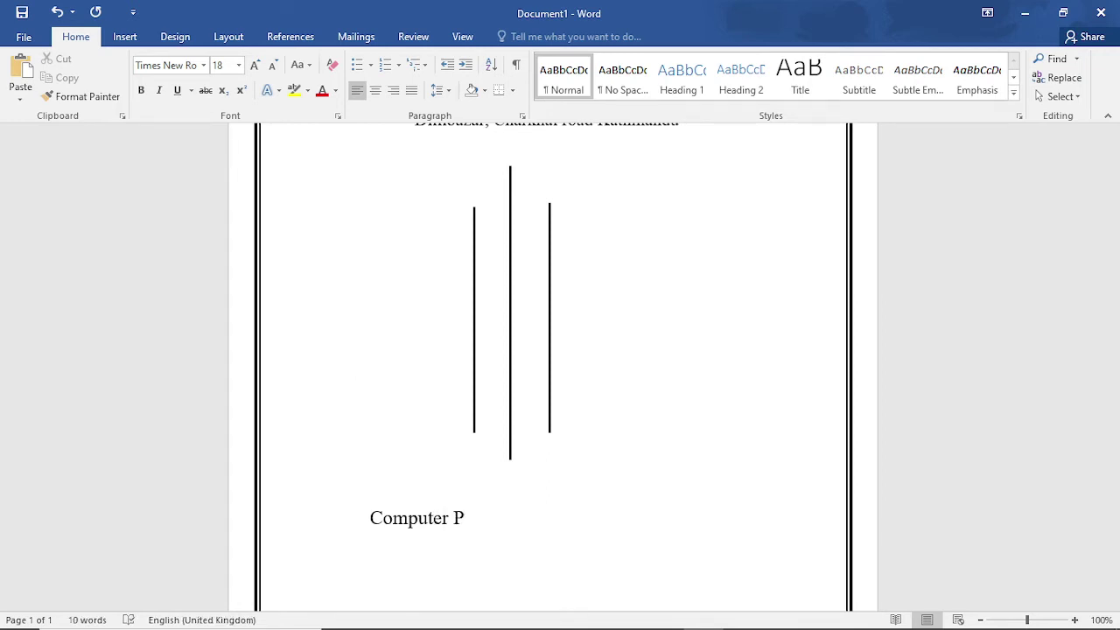
text(roje)
text(ct )
text(work)
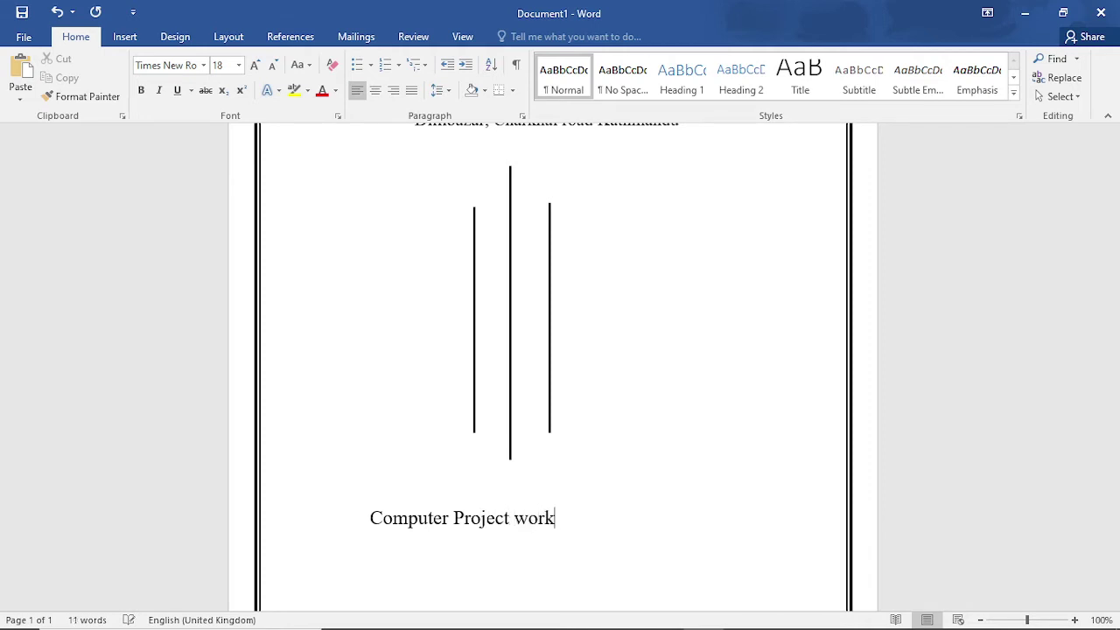
text( cl)
text(ass 11)
scroll(355, 395, down, 3)
click(357, 432)
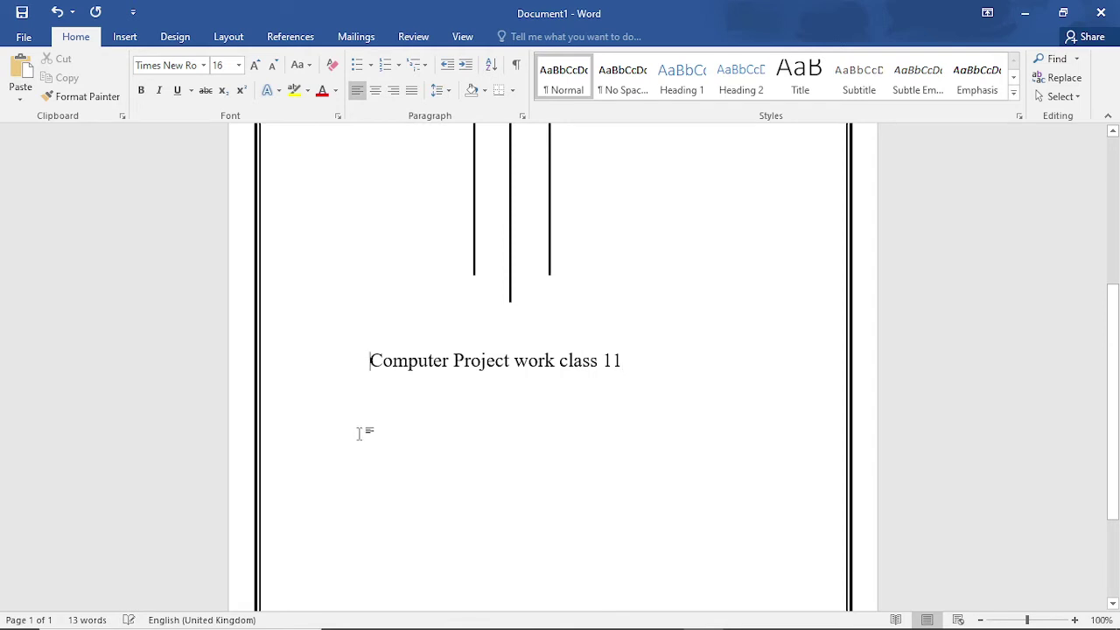
click(343, 430)
click(306, 440)
- Type 'Submitted by:' followed by the student's name and a 'Class: XI' line
scroll(319, 458, down, 3)
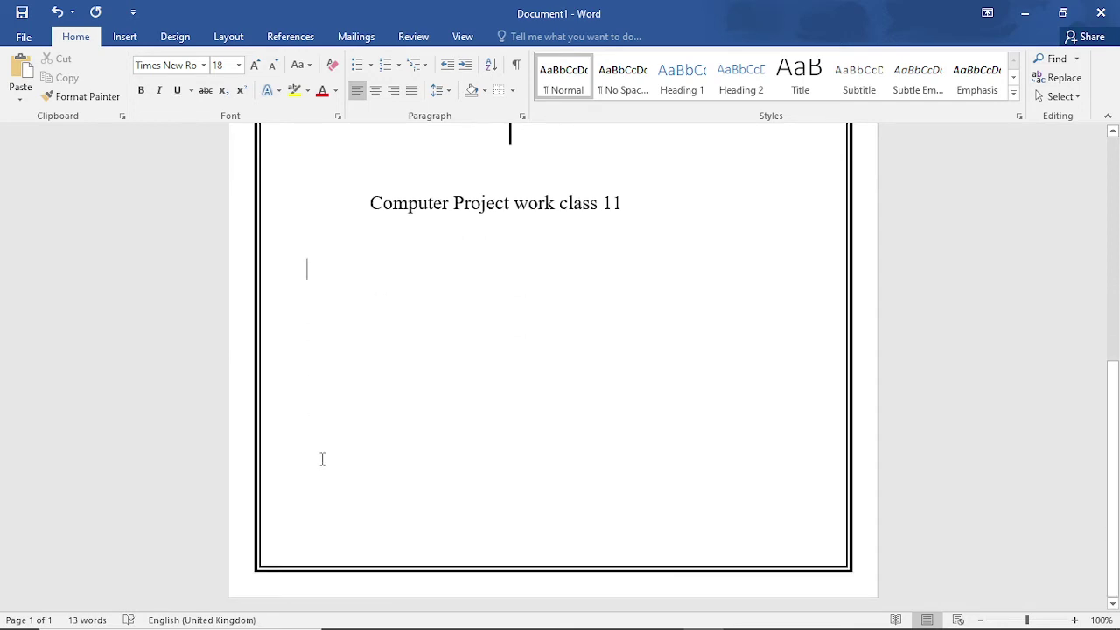
text(Subm)
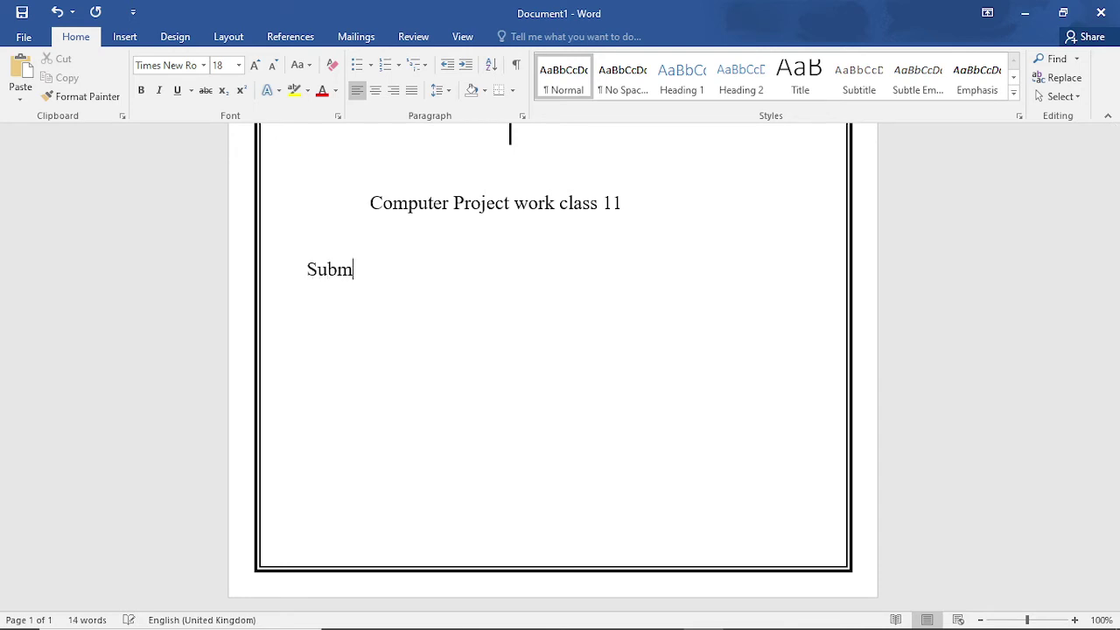
text(itted )
text(by:)
key(Return)
text(Sun)
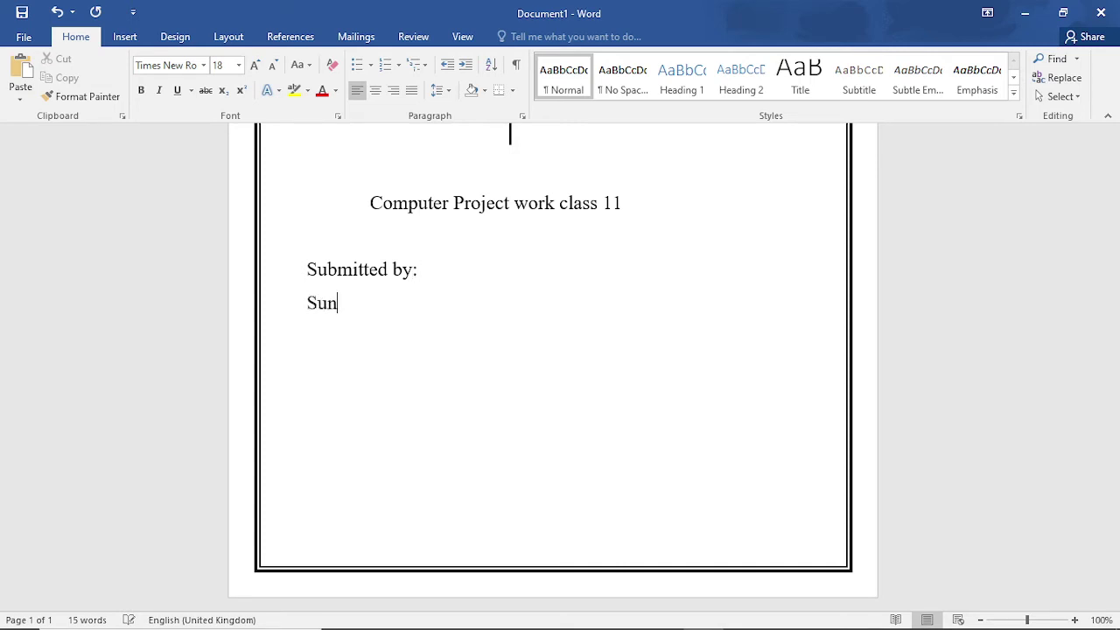
text(i)
key(BackSpace)
key(BackSpace)
key(BackSpace)
key(BackSpace)
text(Name: )
text(Suni)
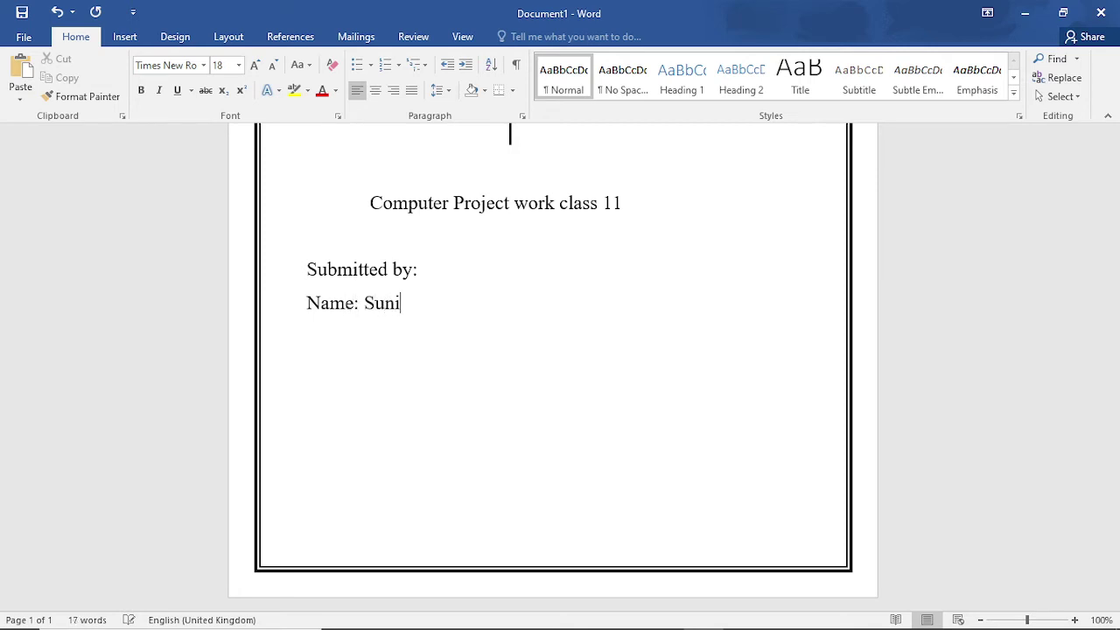
text(l Pau)
text(del )
text(Class )
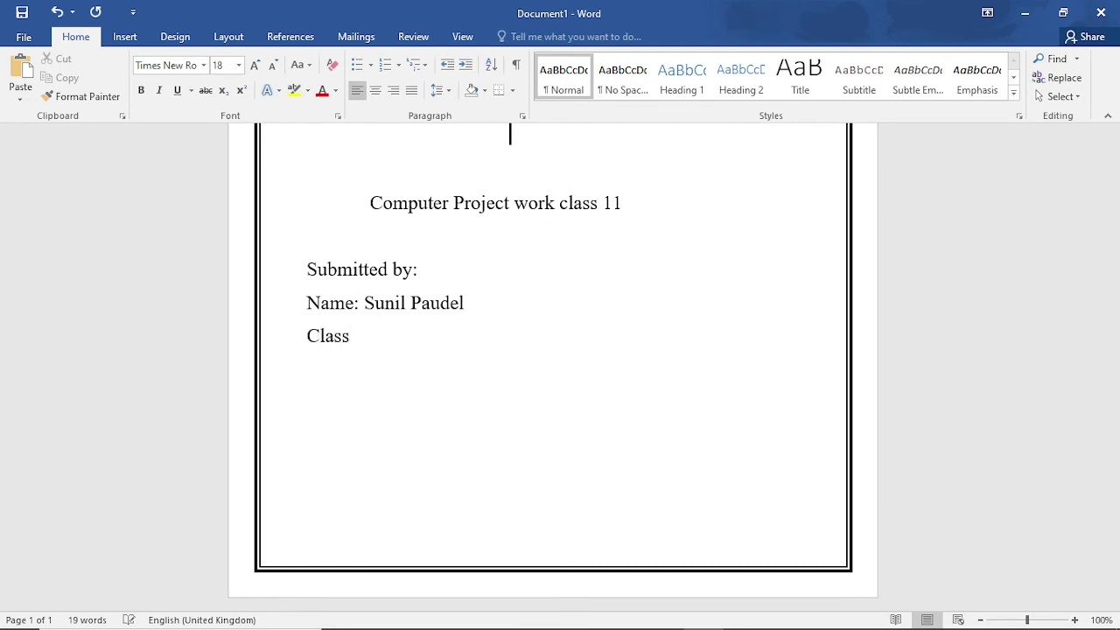
text(:)
key(BackSpace)
text(: )
text(XI)
key(Return)
- Add the roll number, 'Signature of student:' with a dotted line, and 'Submitted to:'
text(Roll )
text(no:)
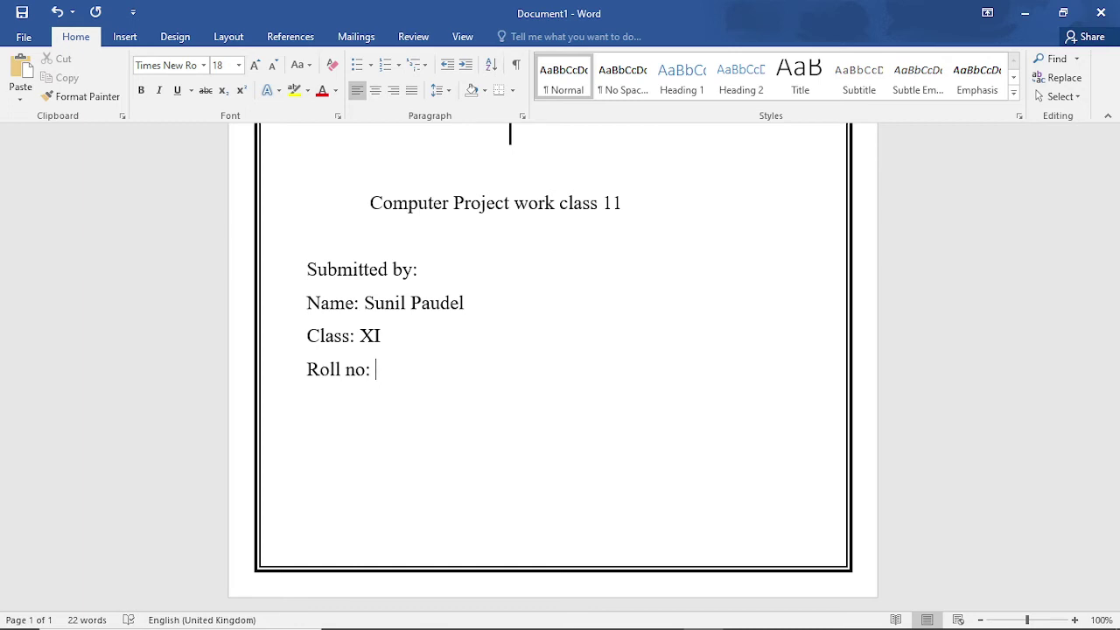
text(37 )
text(Su)
text(b)
text(mitt)
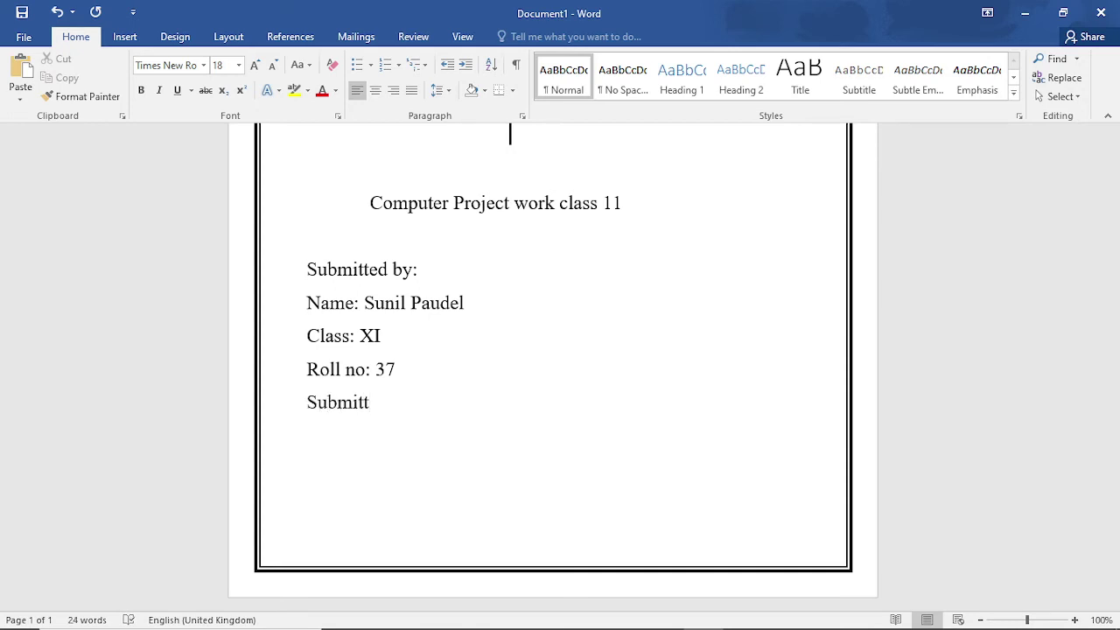
key(BackSpace)
key(BackSpace)
key(BackSpace)
key(BackSpace)
key(BackSpace)
key(BackSpace)
key(BackSpace)
text(Sig)
text(natu)
text(re of )
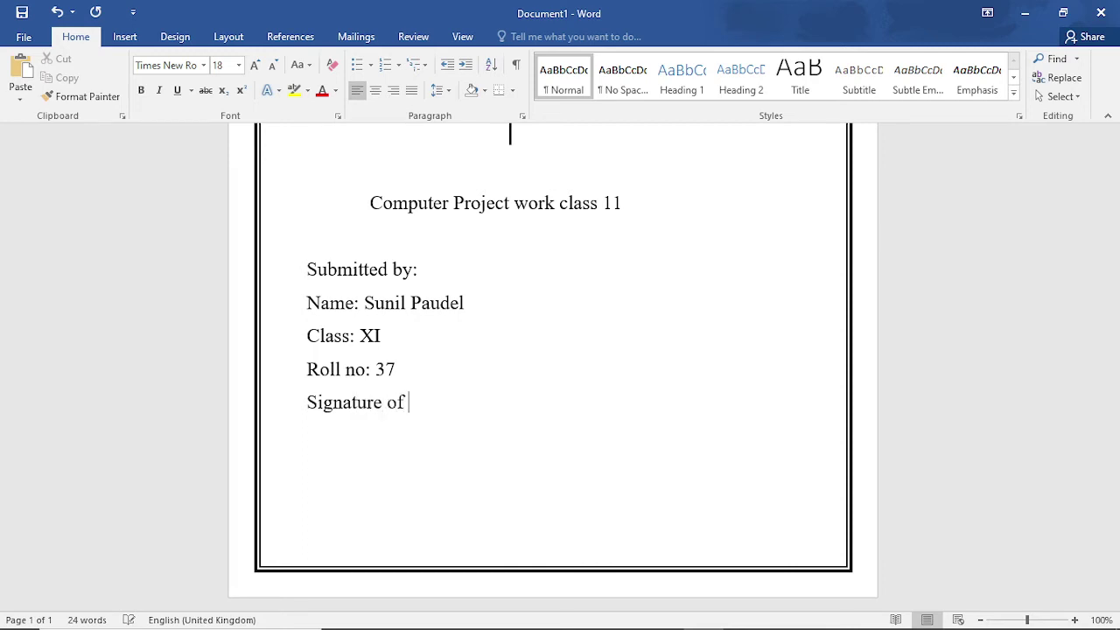
text(stu)
text(denbt)
key(BackSpace)
key(BackSpace)
text(t:)
key(Return)
text(>>>)
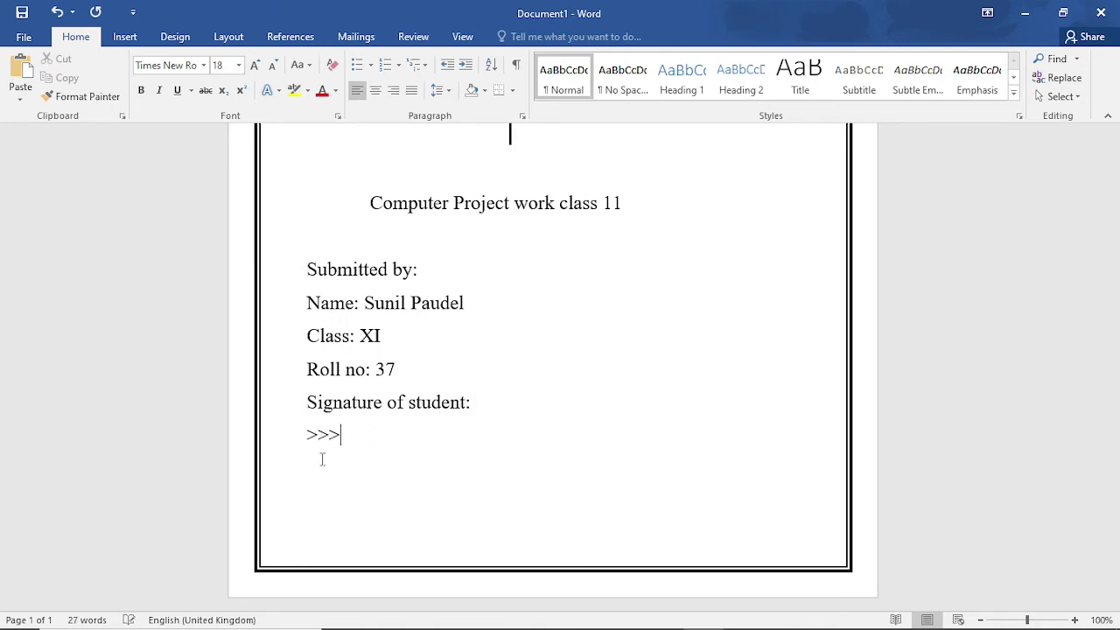
key(BackSpace)
key(BackSpace)
key(BackSpace)
text(.................)
text(Subm)
text(tted)
text(to)
text(:)
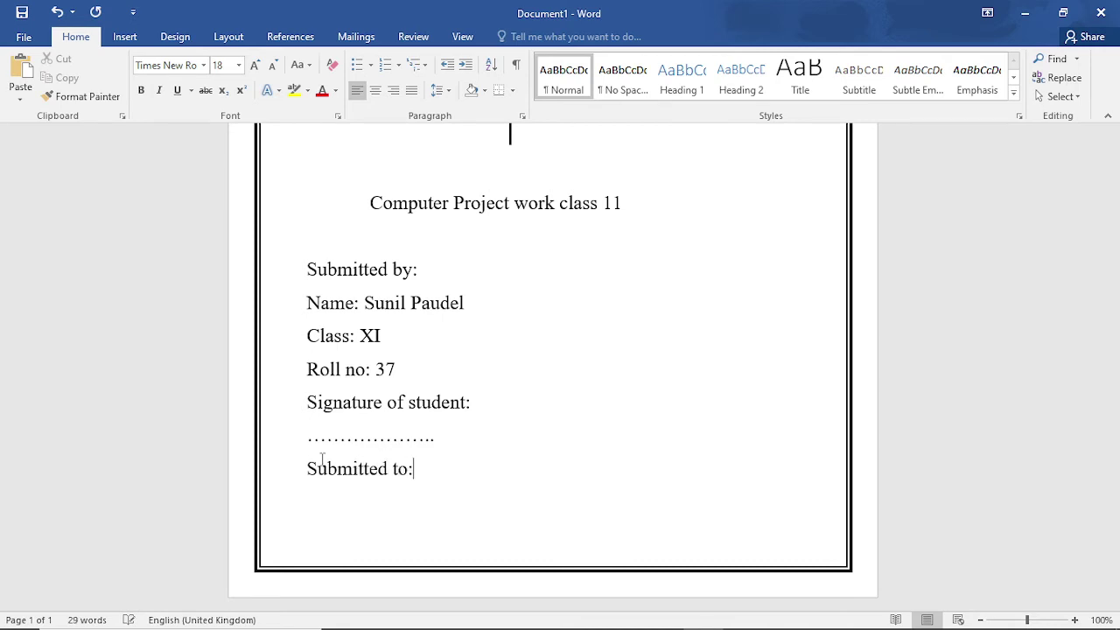
- Add a 'Teacher:' line with the teacher's name and Ignore All on the flagged surname
key(Return)
text(San)
key(BackSpace)
key(BackSpace)
key(BackSpace)
text(T)
text(eacher)
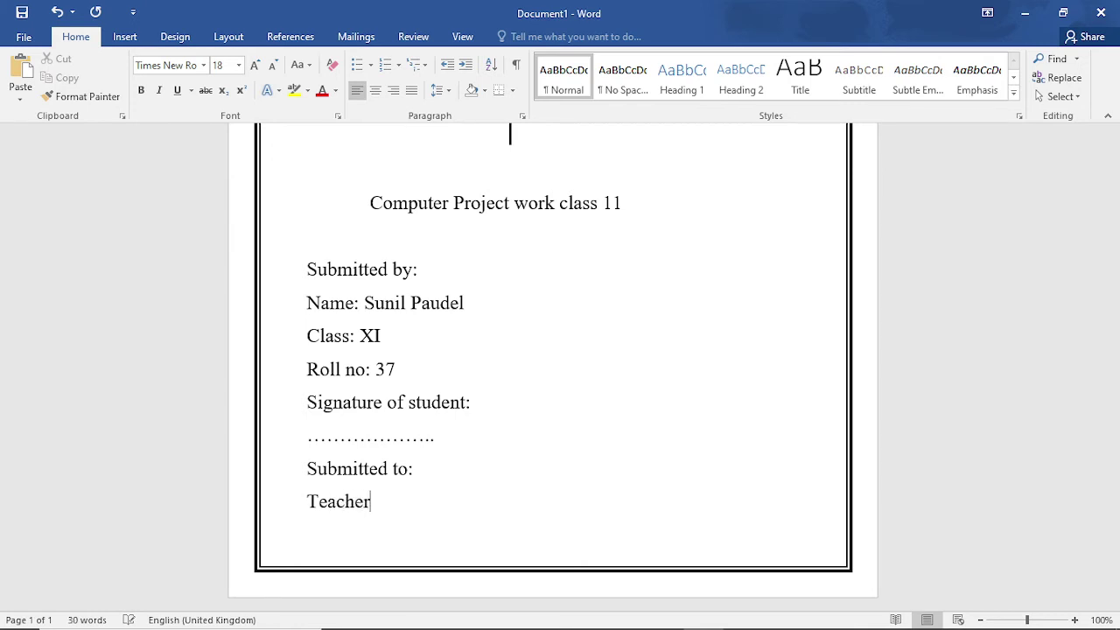
text(: San)
text(jay)
text(D)
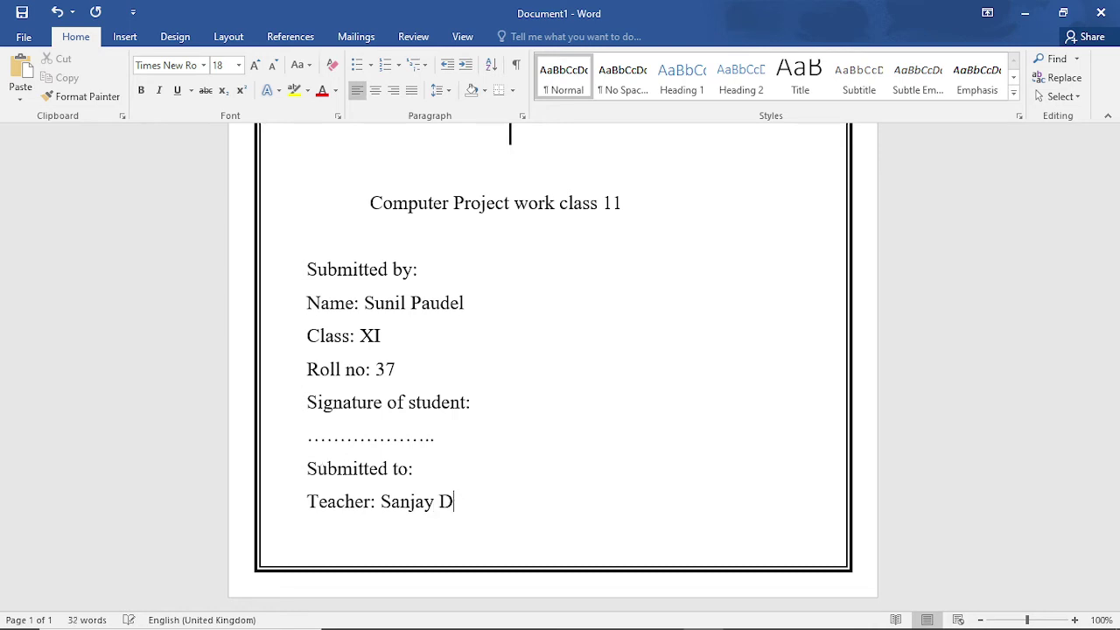
text(ahungana)
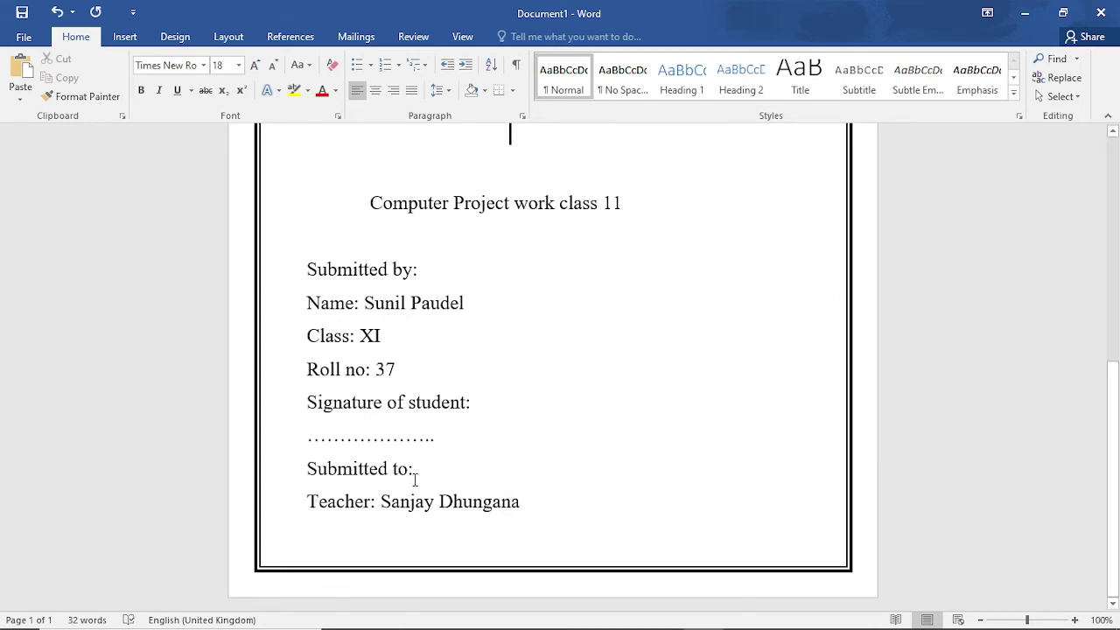
click(302, 470)
right_click(472, 500)
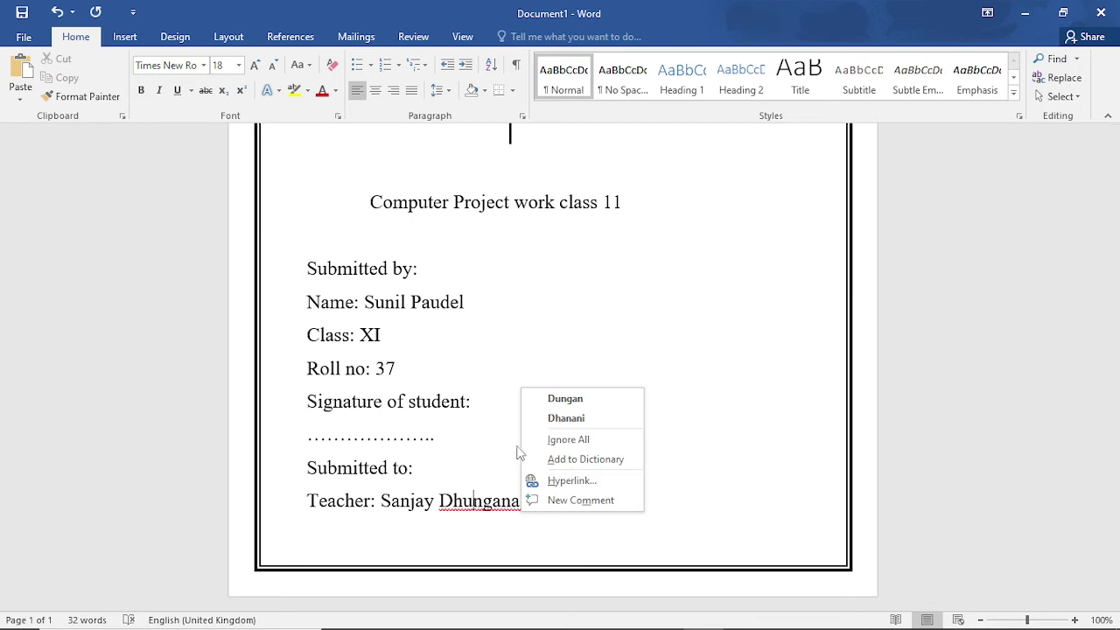
click(569, 440)
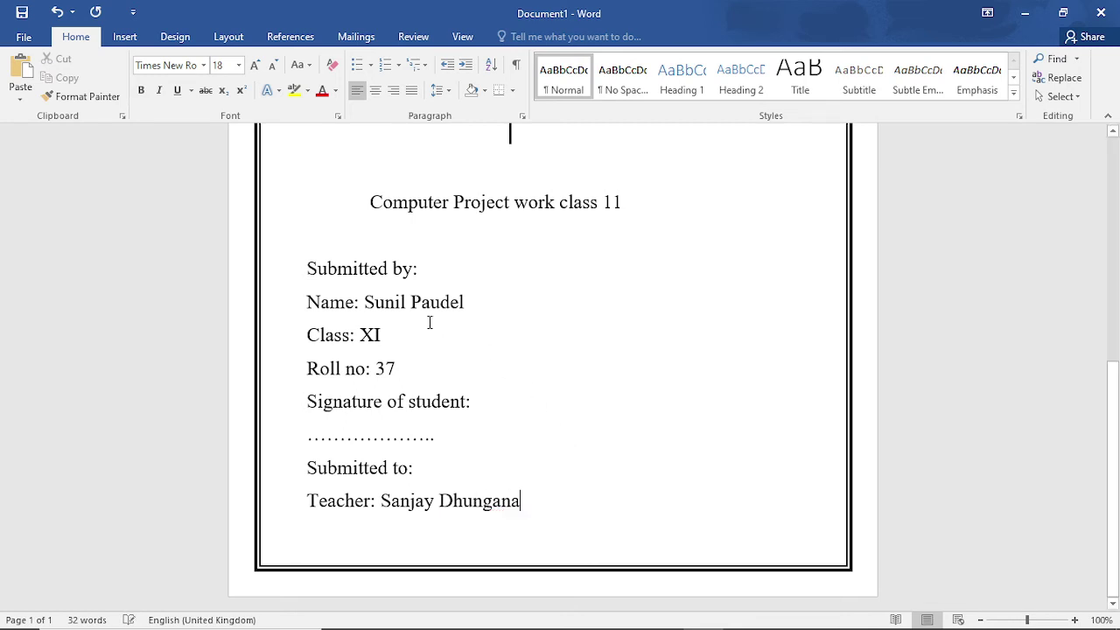
- Browse the Design, Layout, References and Insert tabs and preview the Breaks list
click(177, 35)
click(228, 36)
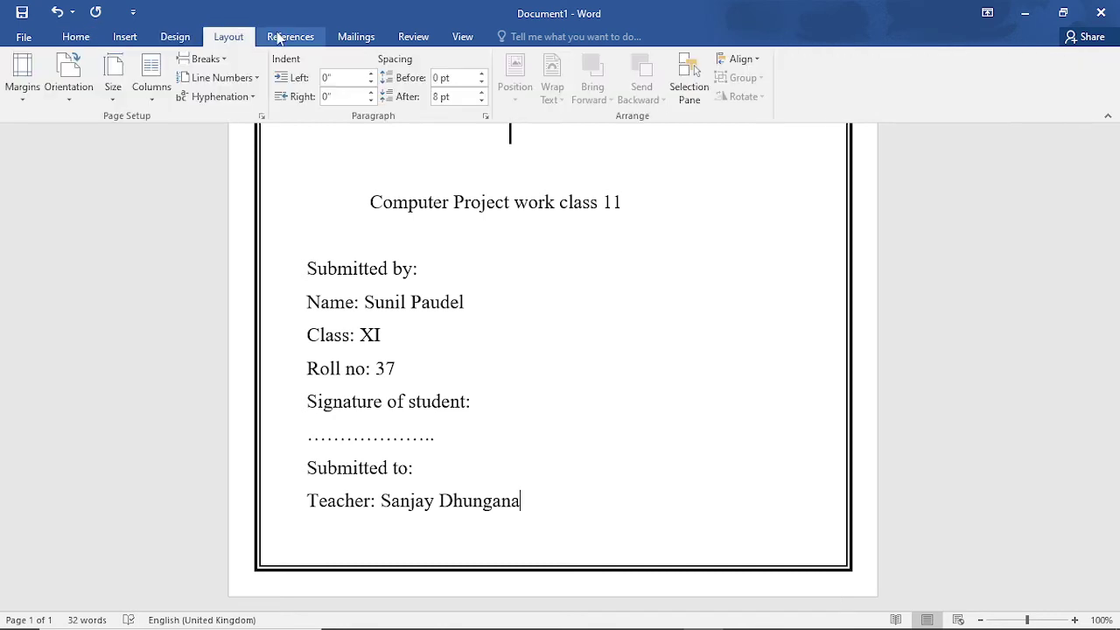
click(278, 39)
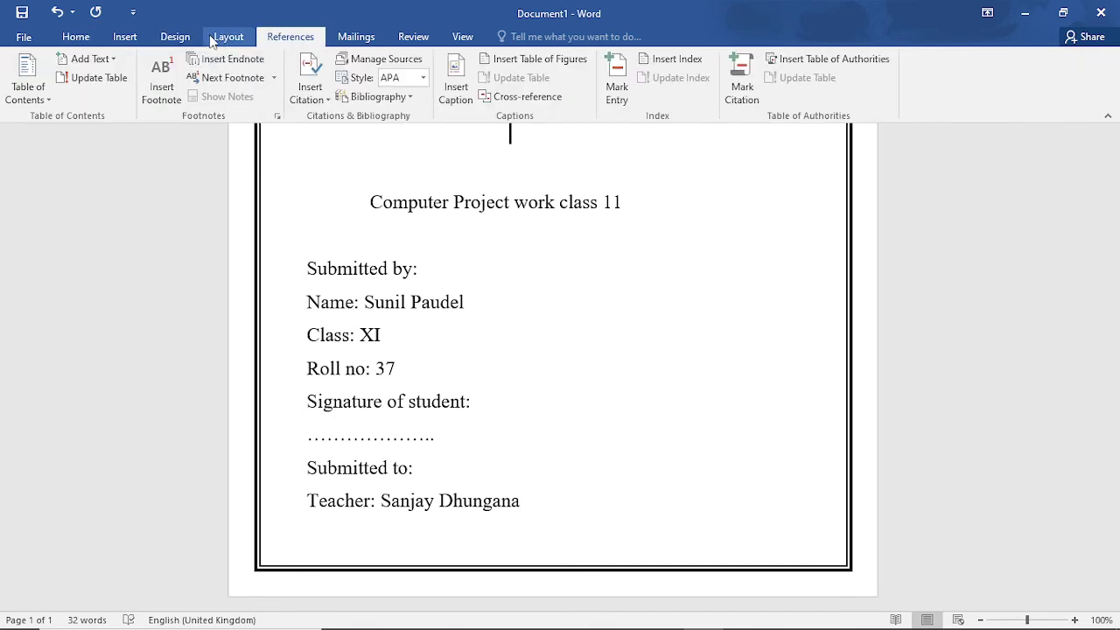
click(125, 36)
click(174, 41)
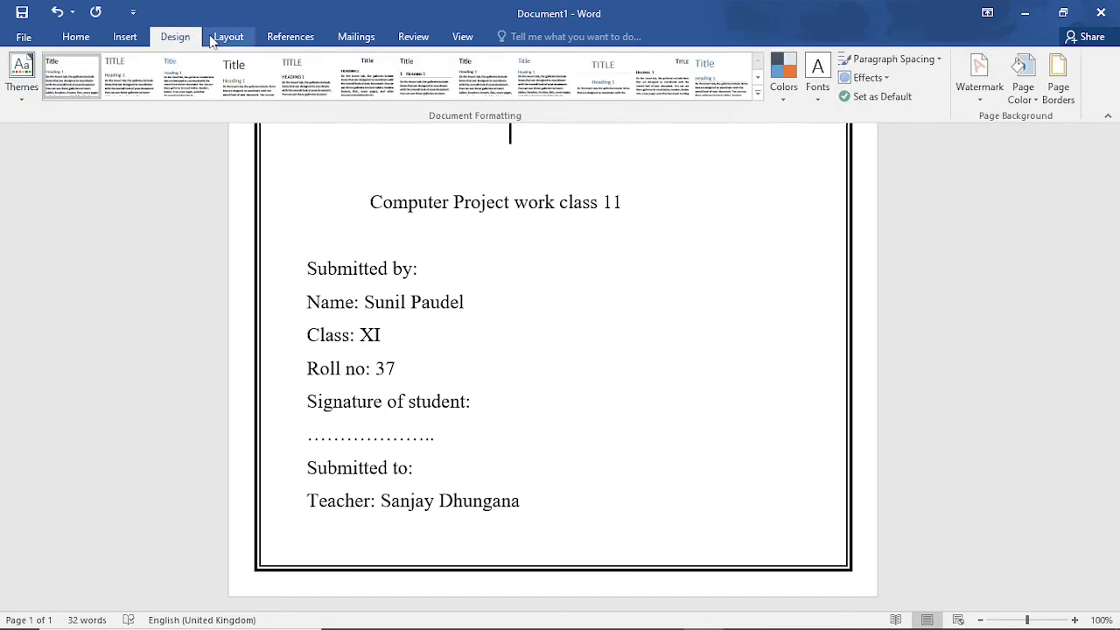
click(215, 39)
click(210, 59)
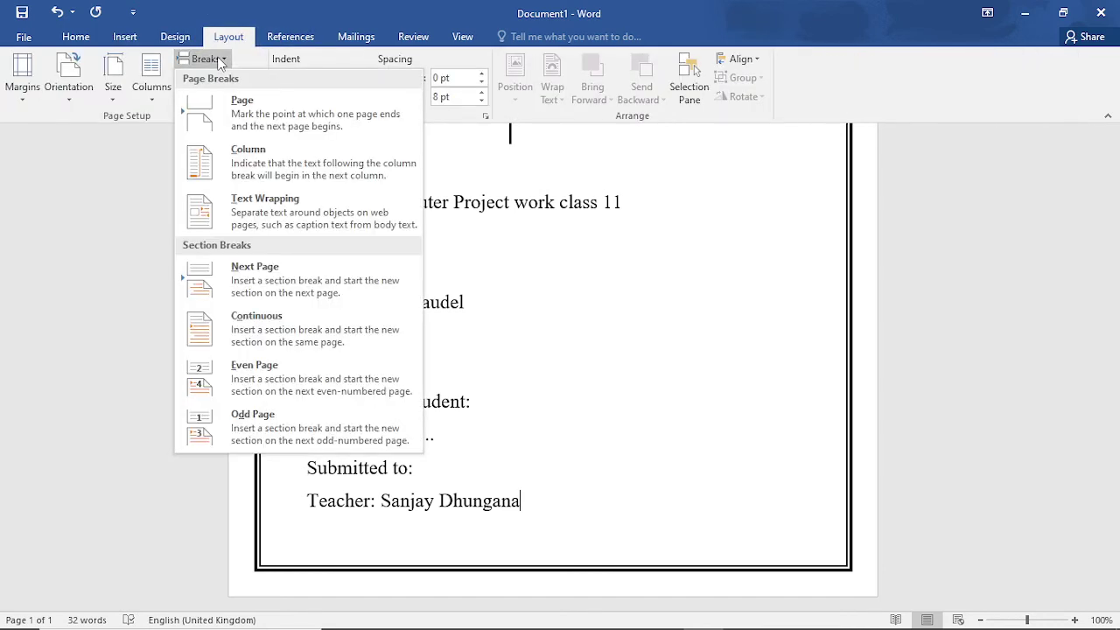
click(522, 262)
scroll(350, 241, up, 1)
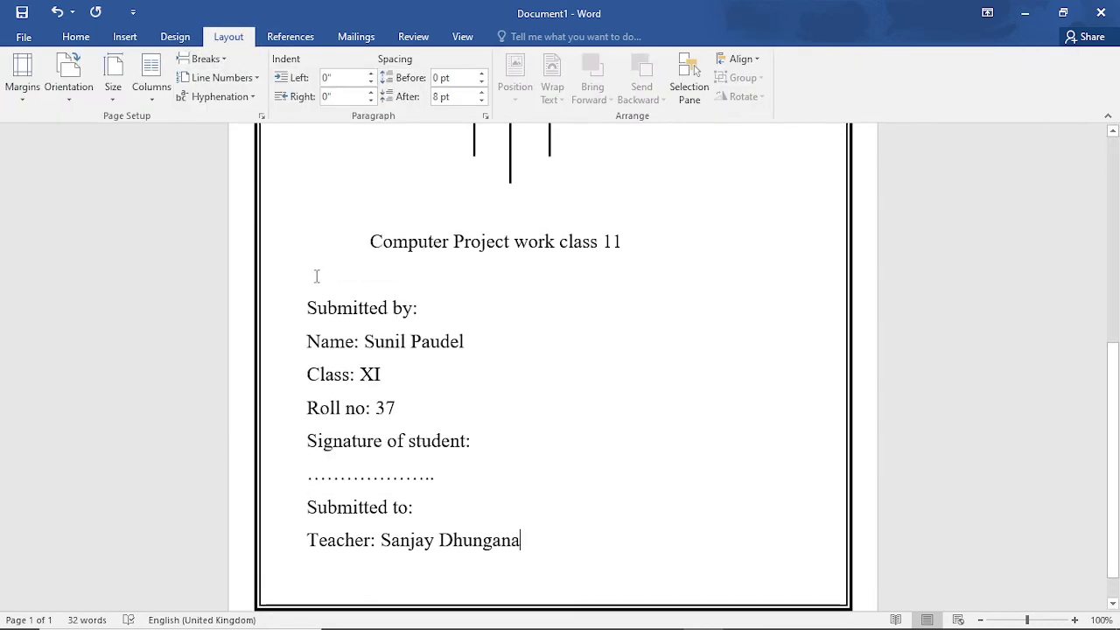
- Insert continuous section breaks above 'Submitted by:' and keep the text in one column
click(206, 59)
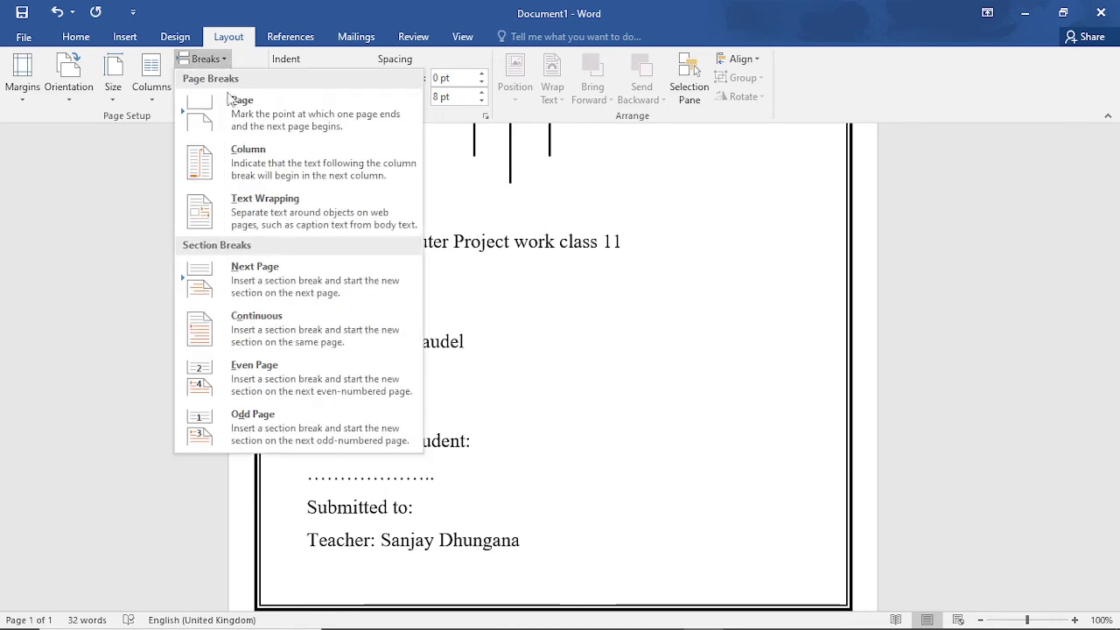
click(245, 322)
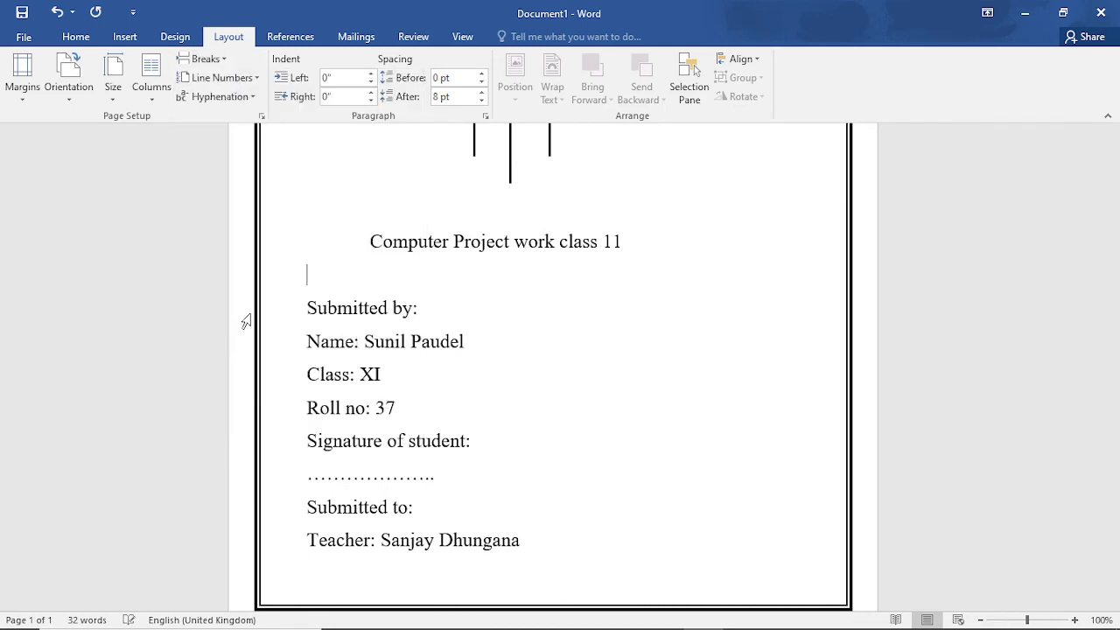
click(203, 58)
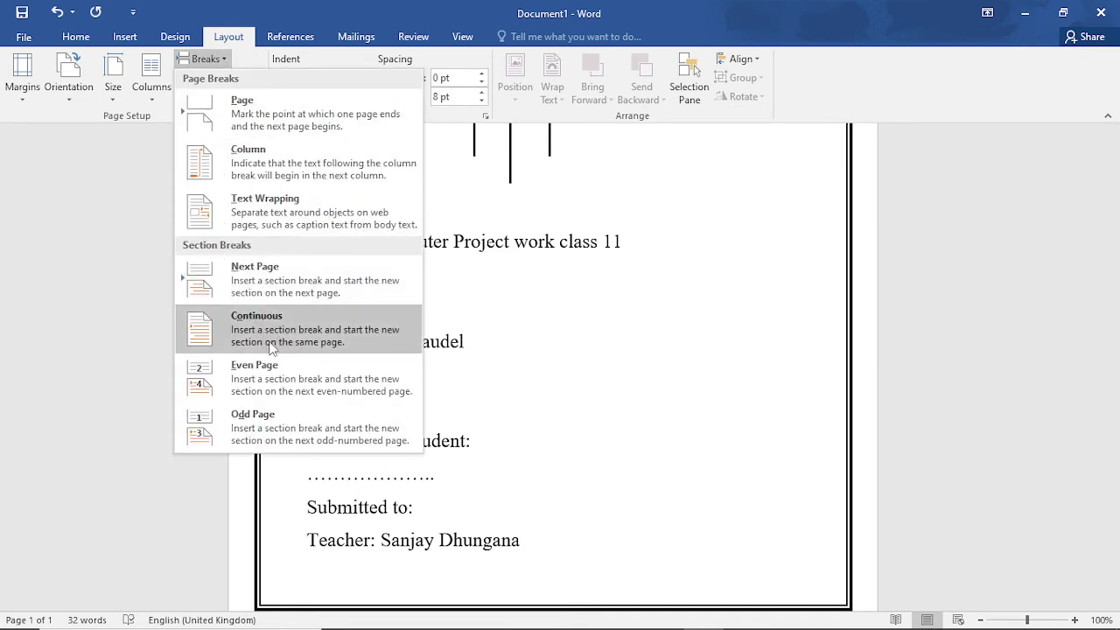
click(271, 345)
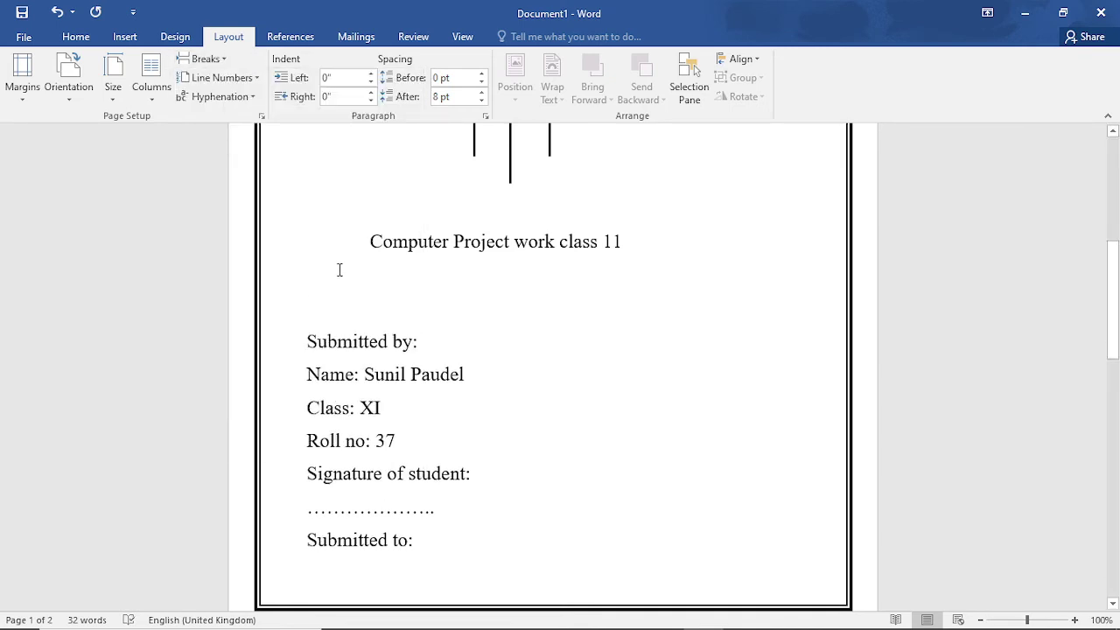
click(153, 92)
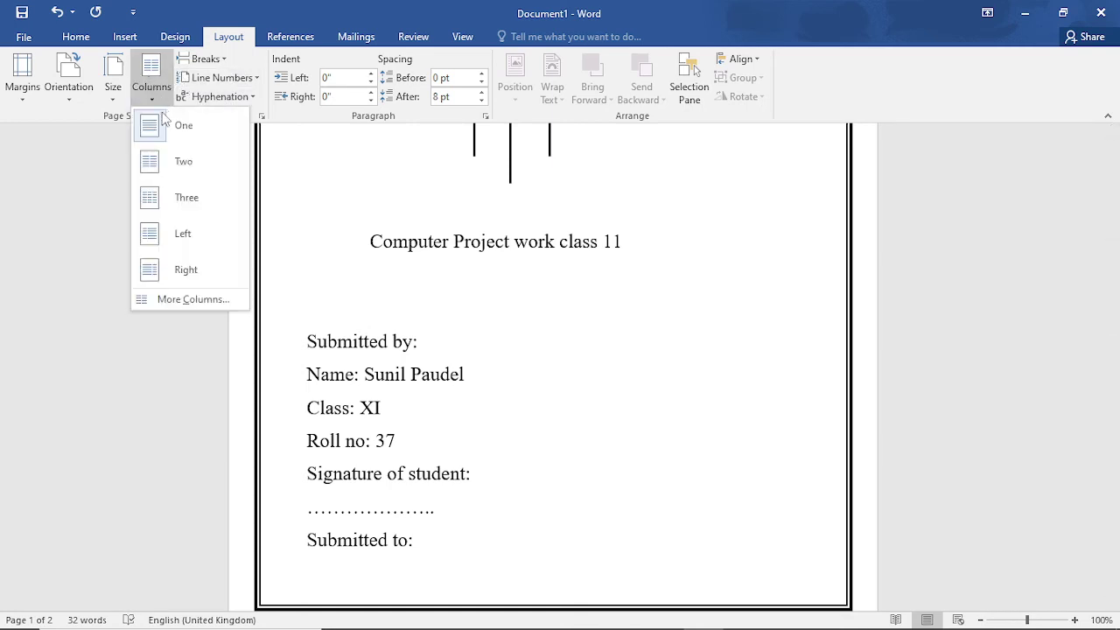
click(163, 124)
click(206, 58)
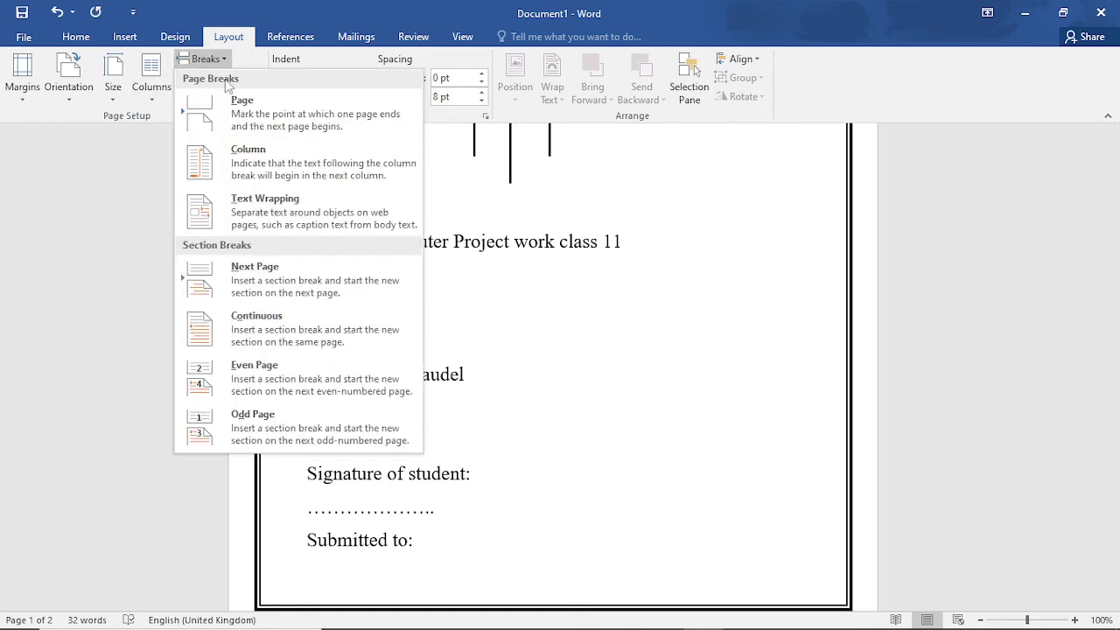
click(284, 326)
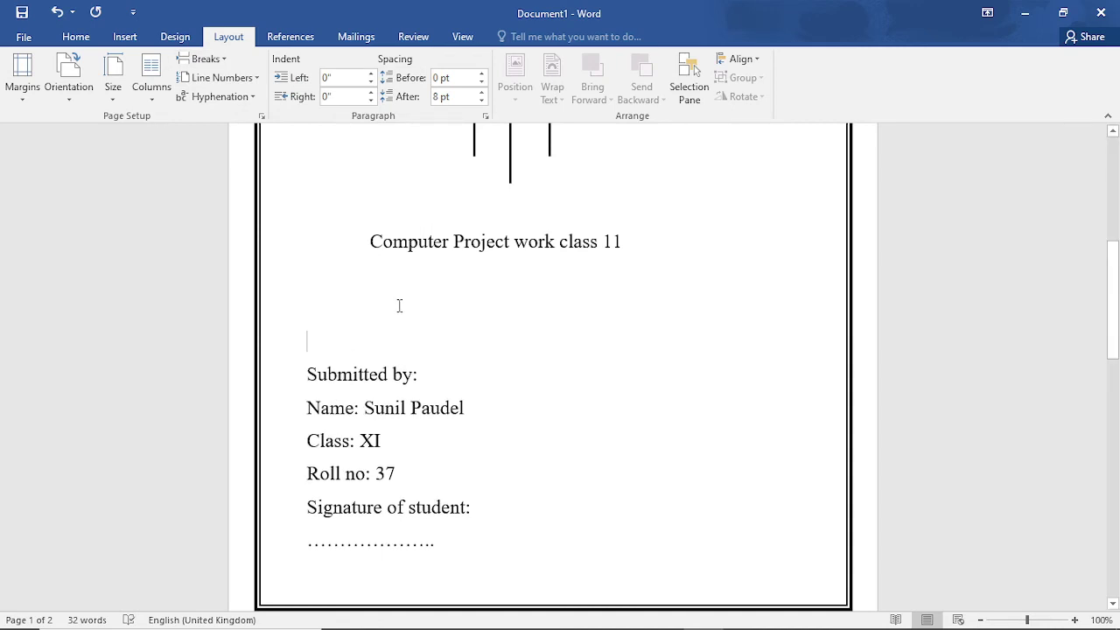
- Delete the 'Signature of student' line, its dots and the blank line above 'Submitted by:'
scroll(393, 285, down, 3)
scroll(392, 283, down, 4)
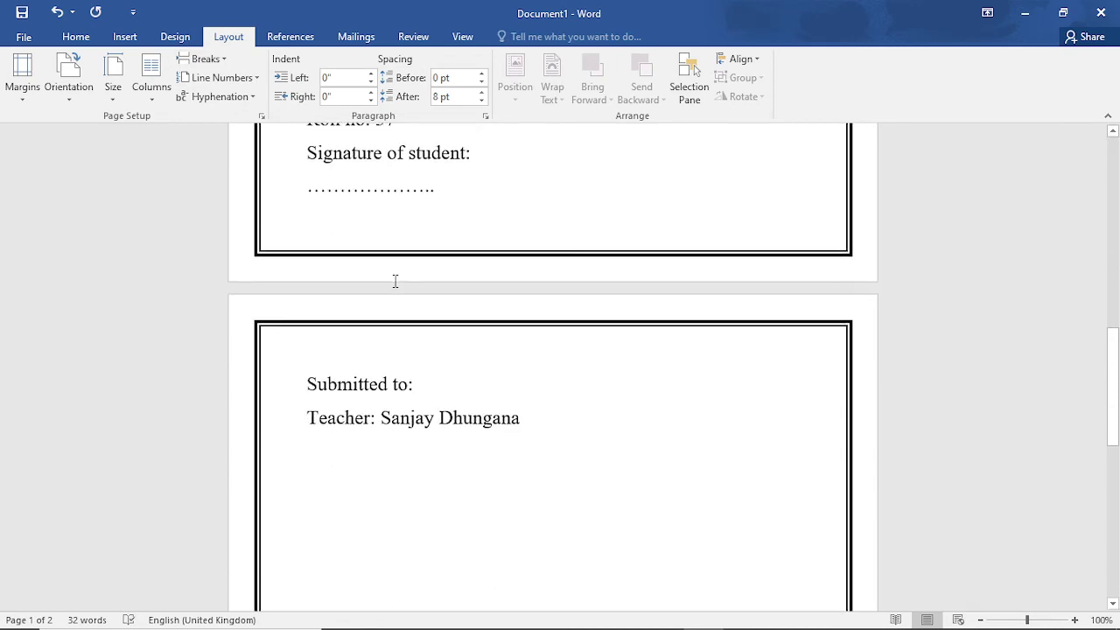
scroll(395, 280, up, 2)
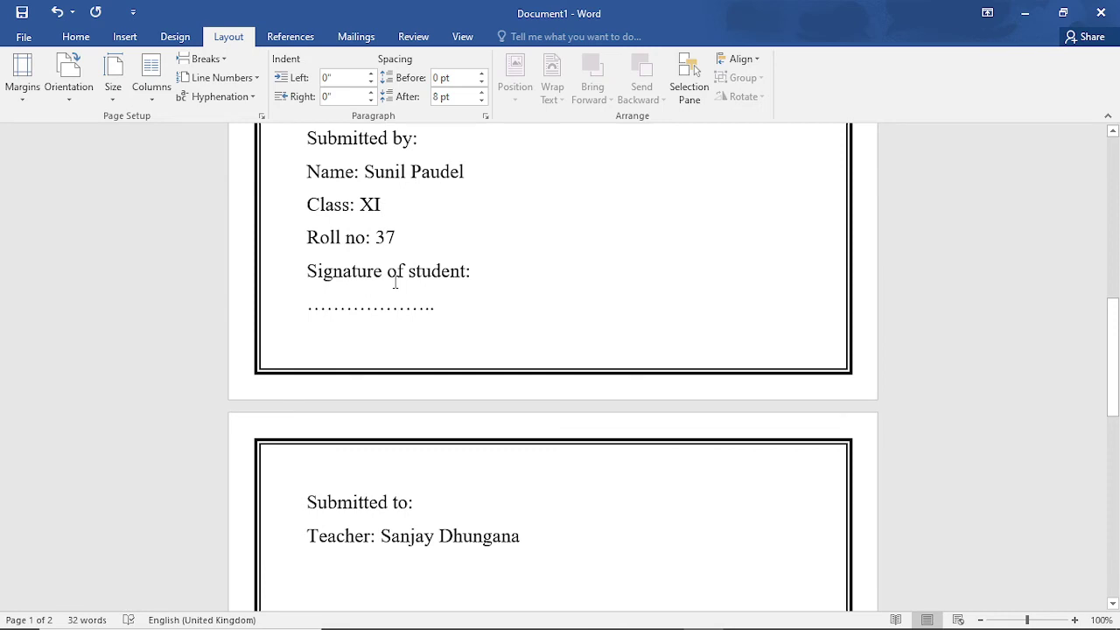
scroll(395, 280, up, 2)
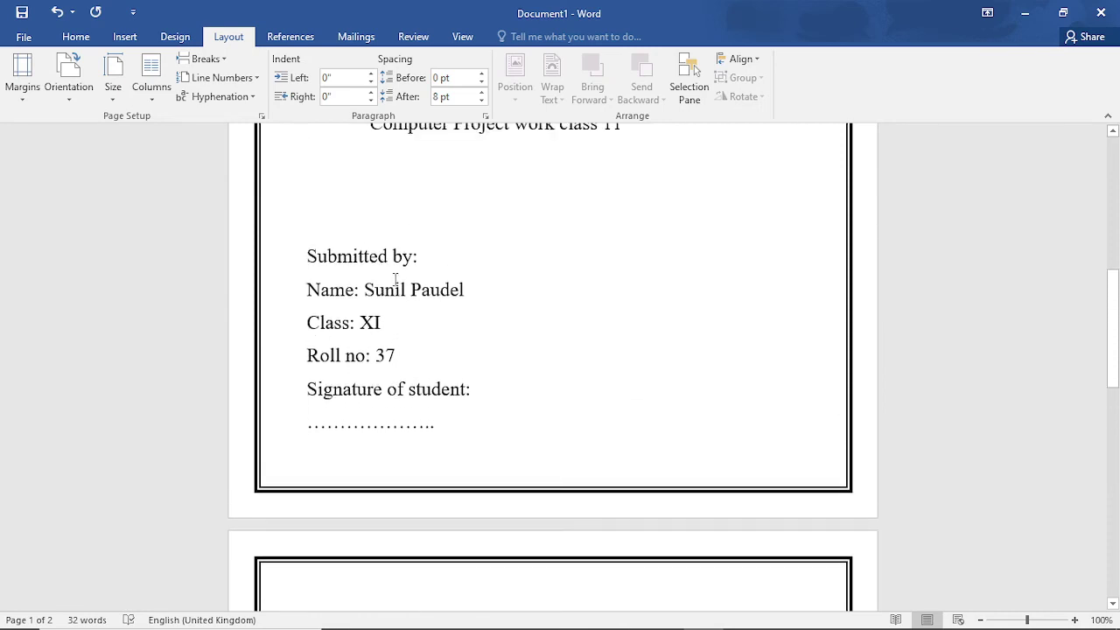
drag(289, 393, 432, 431)
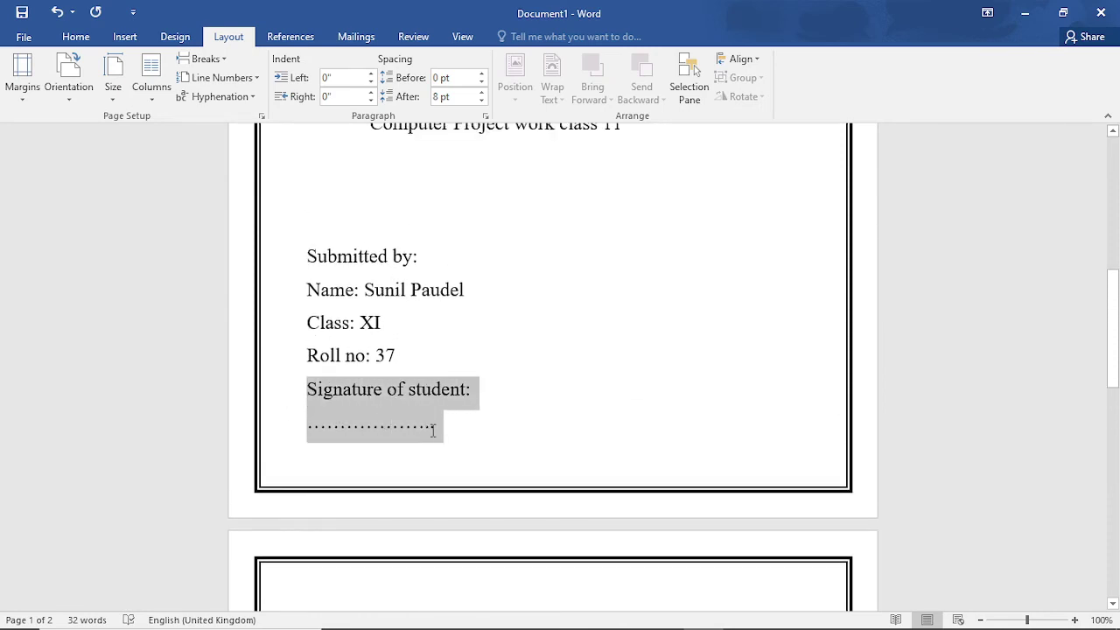
key(Delete)
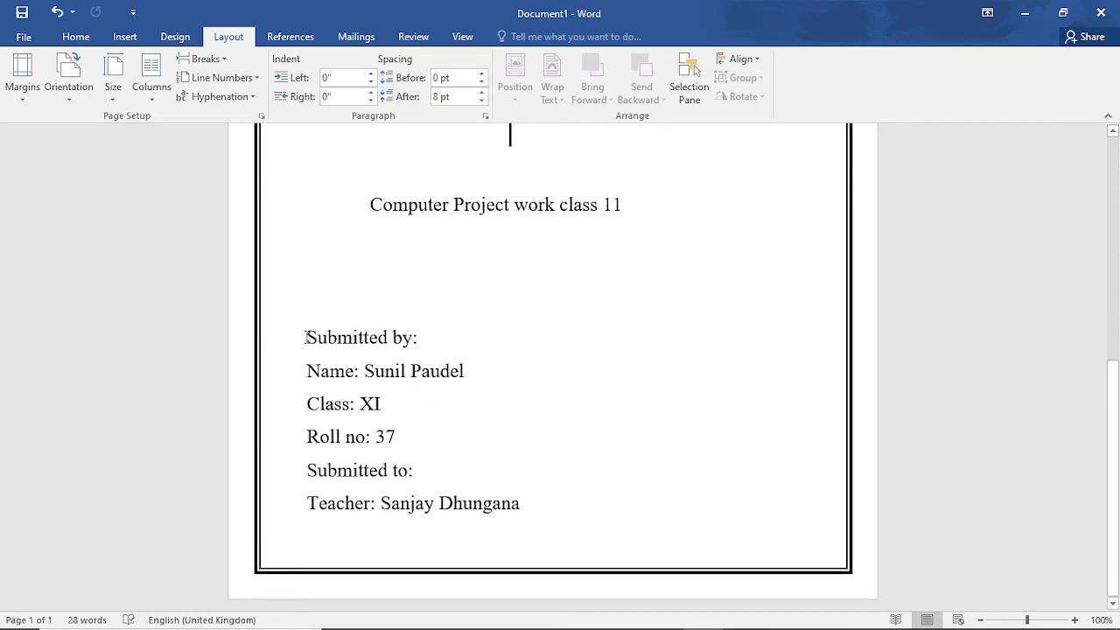
key(BackSpace)
- Correct the class number at the end of the title so it reads 11
key(Up)
key(Up)
key(Up)
key(End)
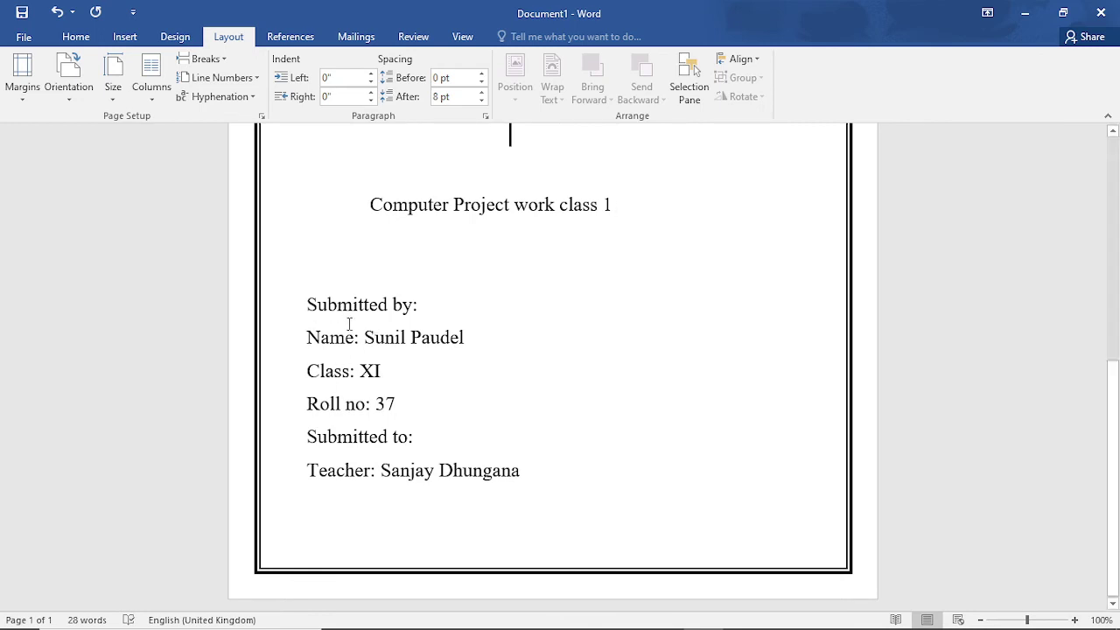
text(2)
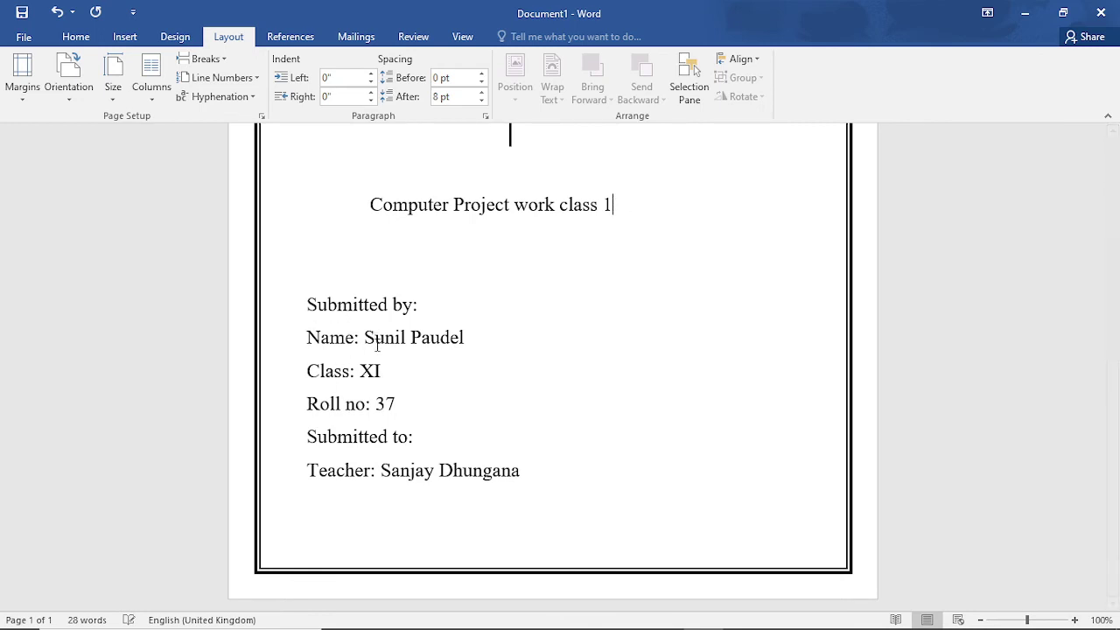
text(1)
click(290, 315)
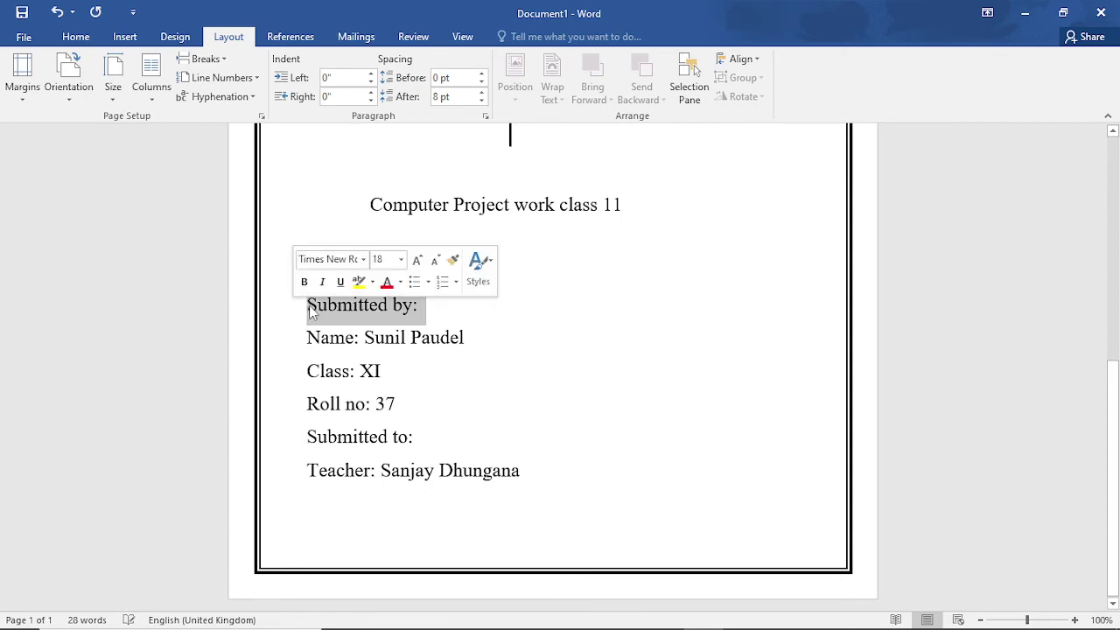
click(308, 311)
key(ctrl+z)
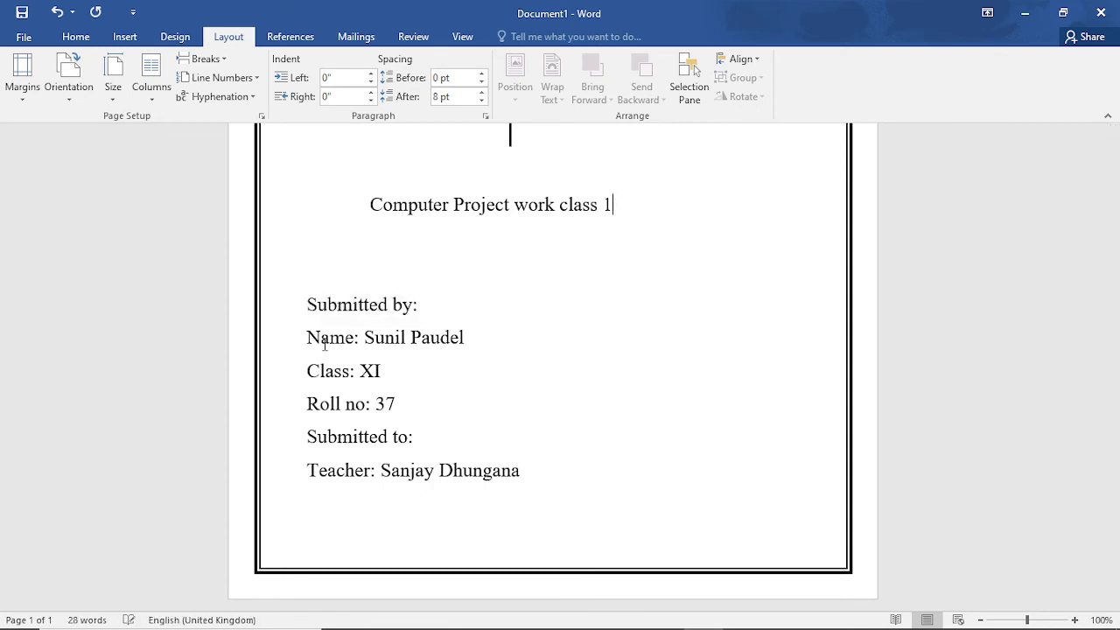
text(2)
key(BackSpace)
text(1)
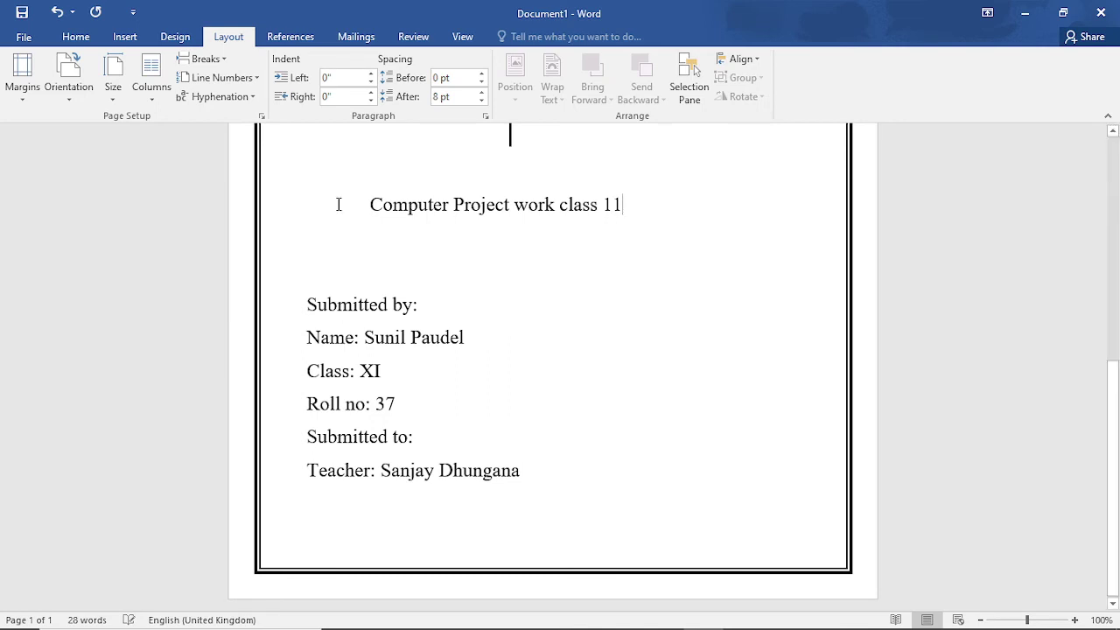
- Open and close the Breaks list, then bring up the ribbon display options
click(223, 59)
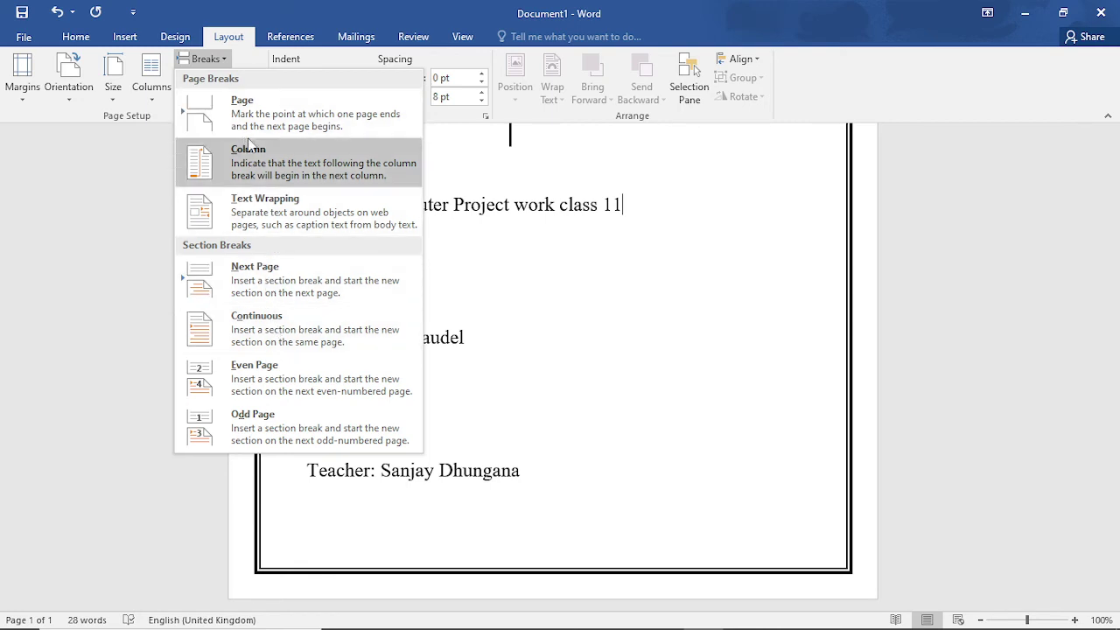
click(210, 57)
click(225, 57)
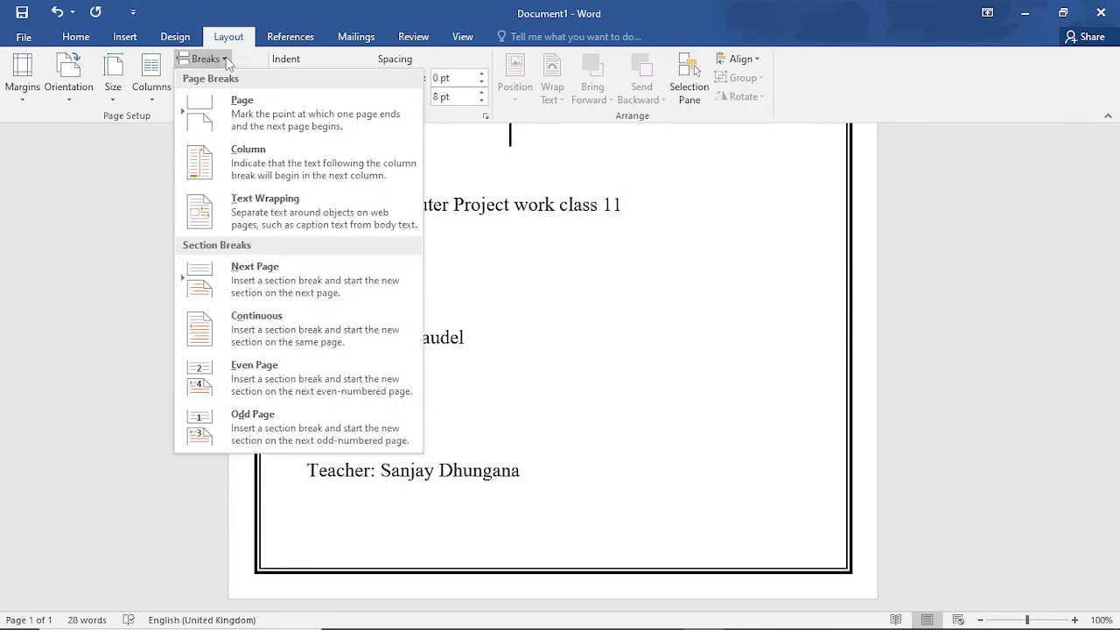
click(226, 57)
right_click(226, 57)
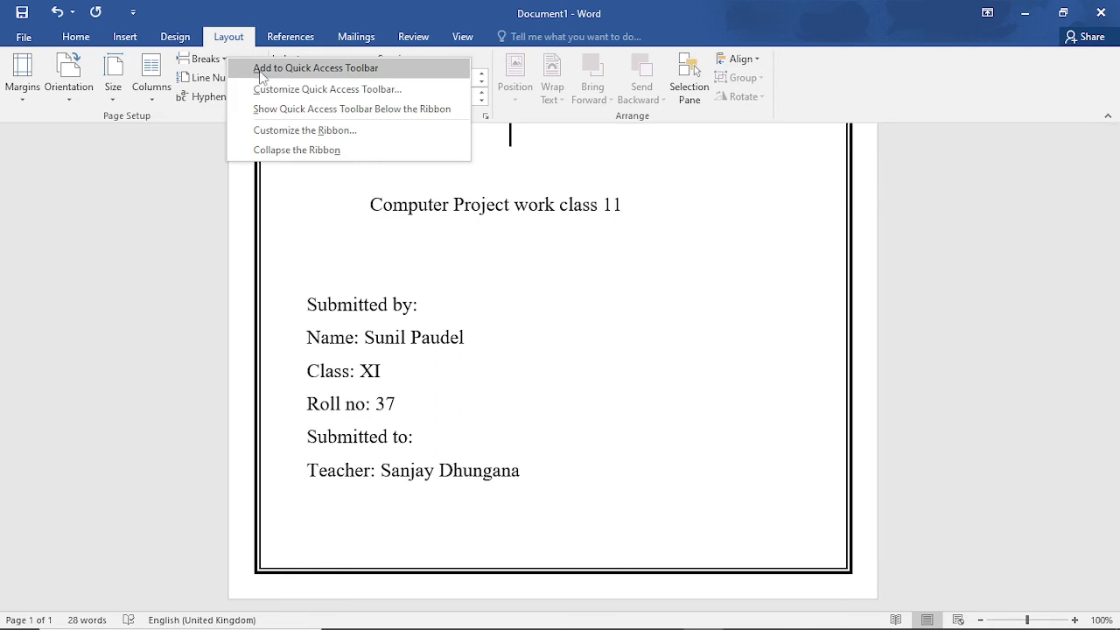
- Collapse the ribbon and review the Page Setup dialog without changing anything
click(278, 146)
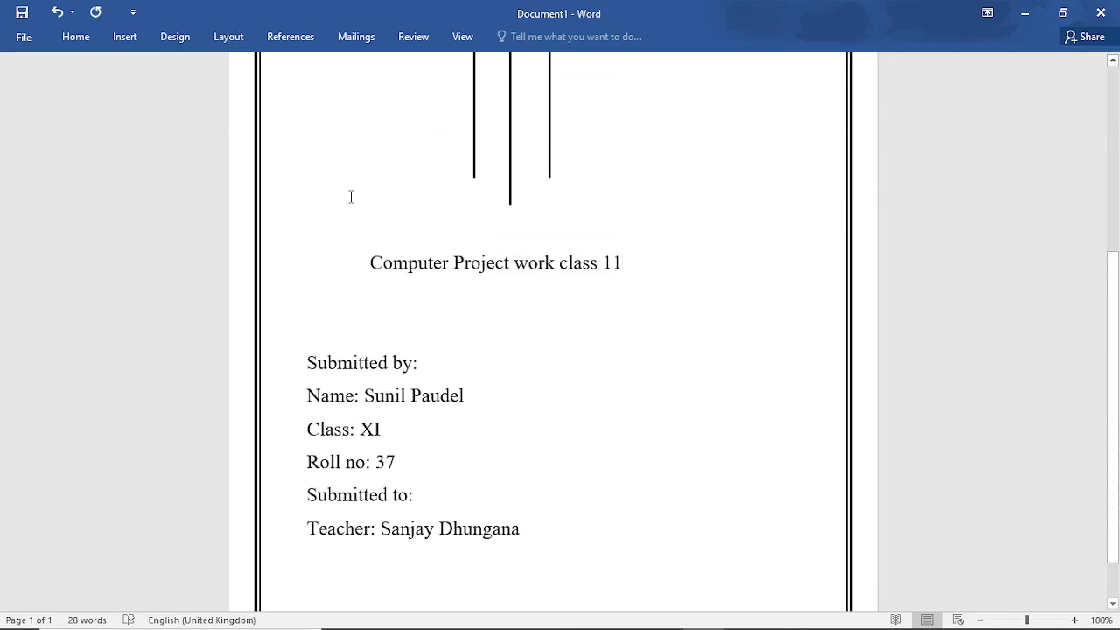
scroll(351, 196, up, 2)
scroll(351, 197, up, 3)
click(177, 39)
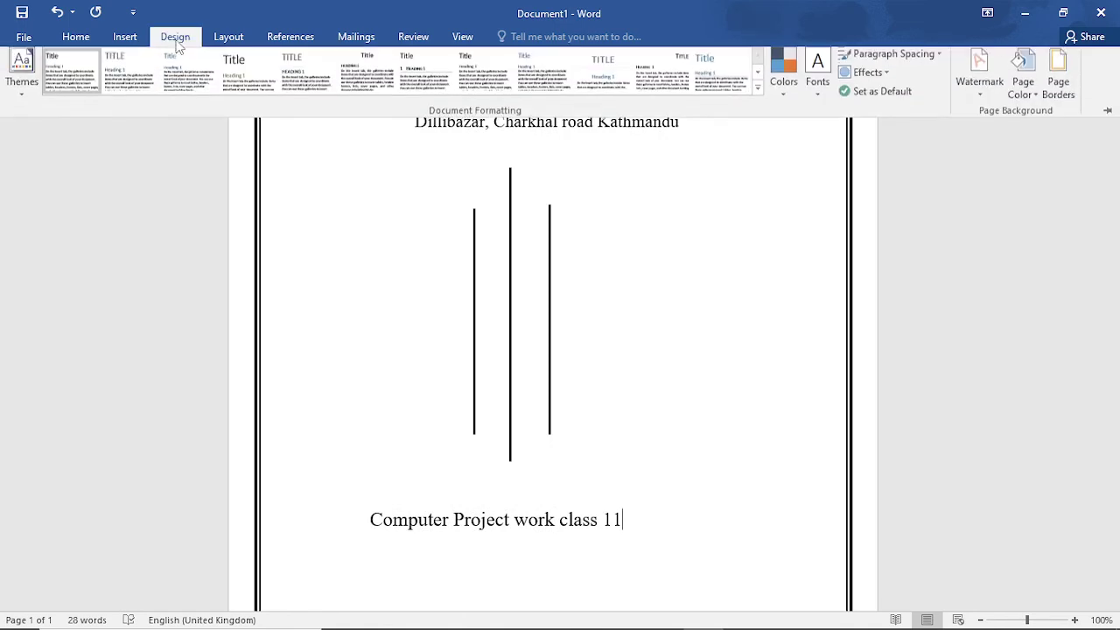
click(226, 38)
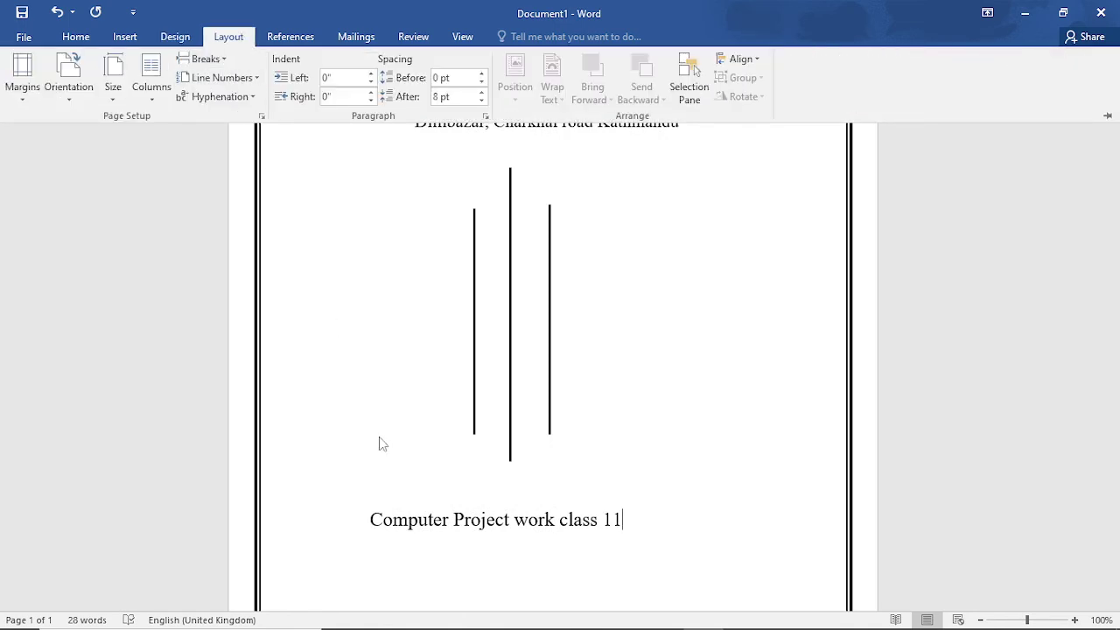
scroll(381, 444, down, 3)
click(312, 458)
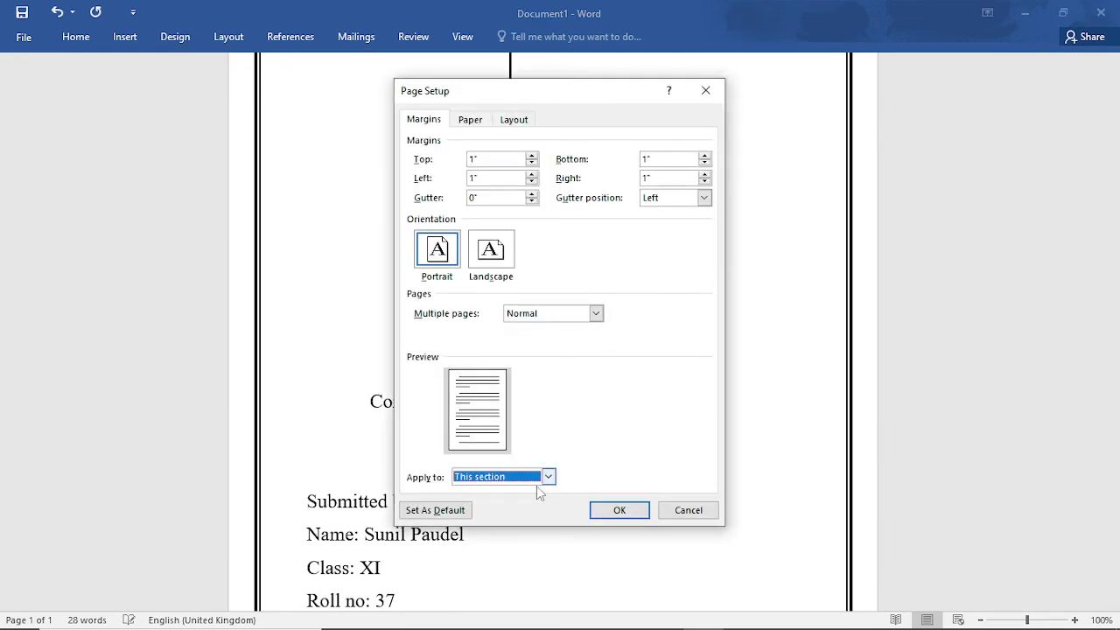
click(665, 511)
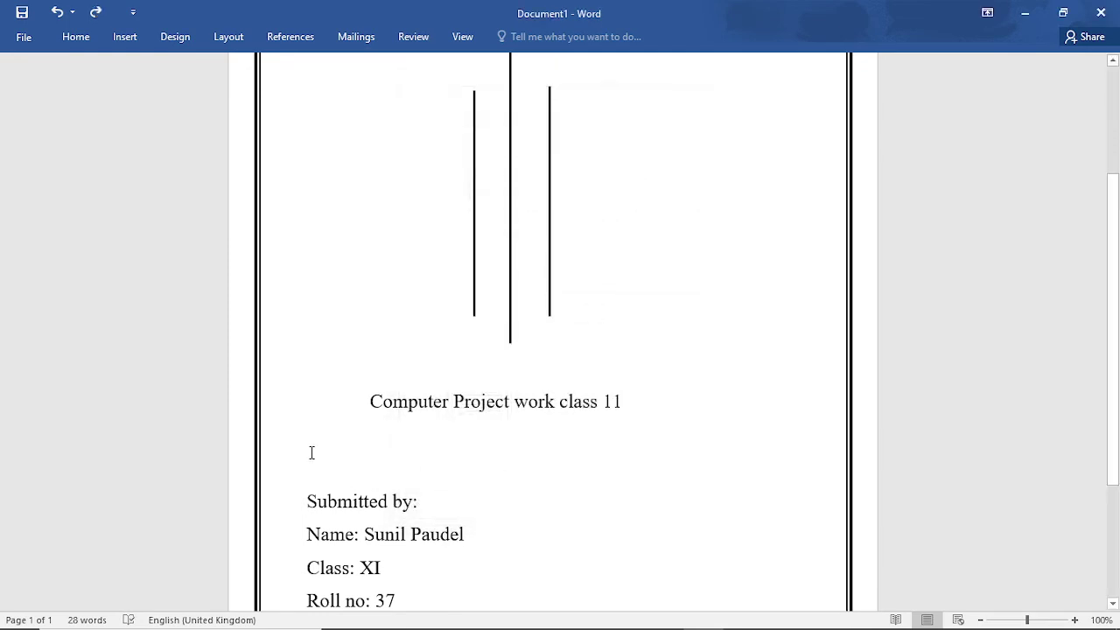
key(alt+p)
key(s)
key(p)
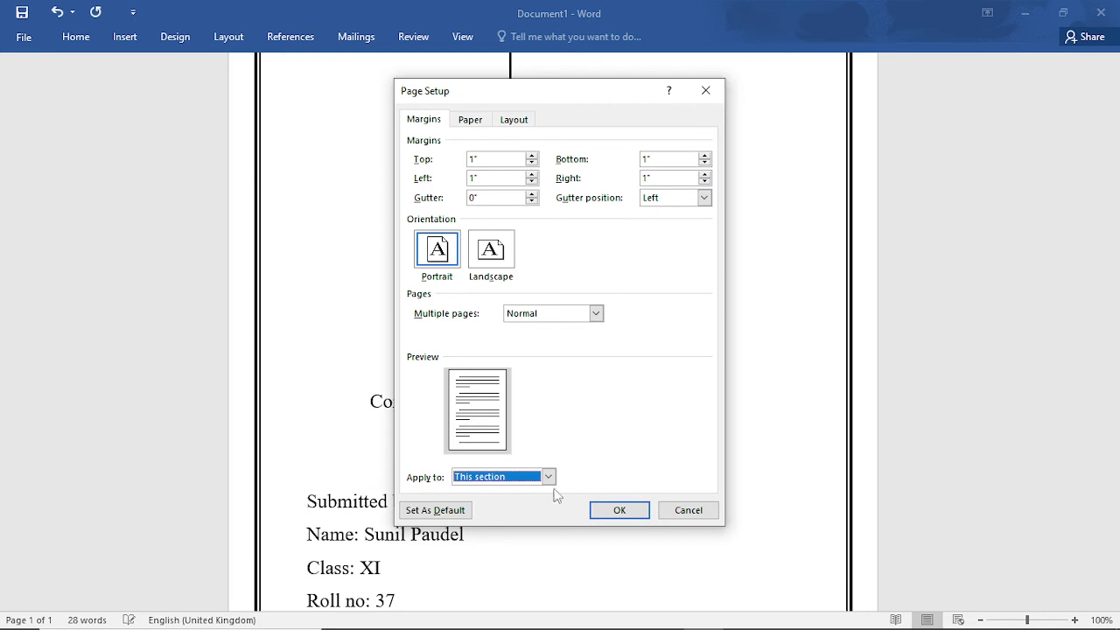
click(621, 510)
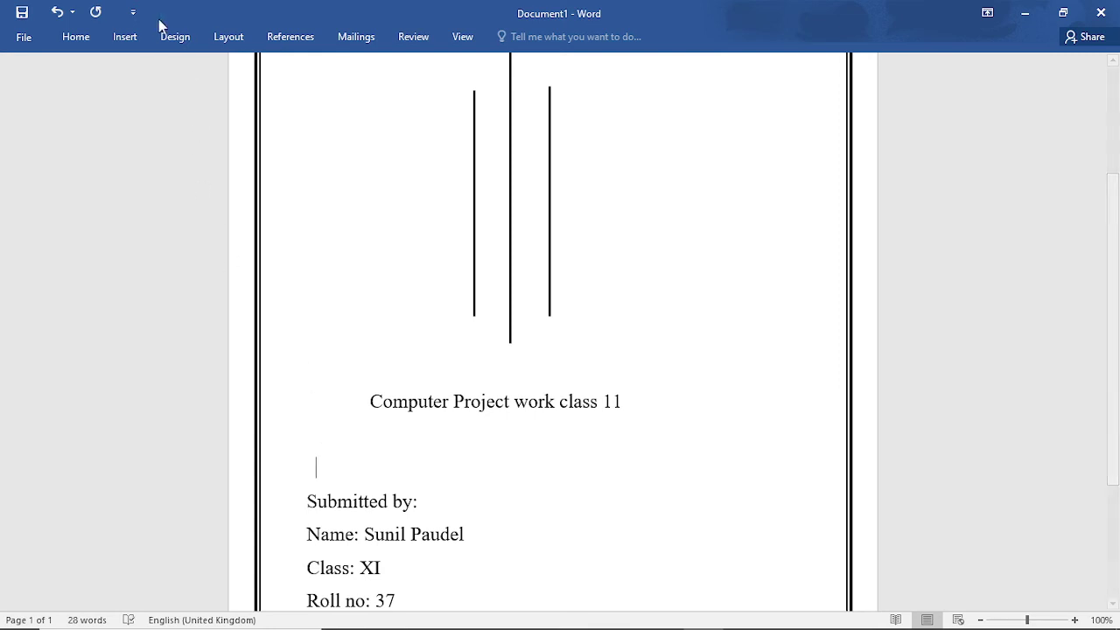
- Insert a continuous section break before 'Submitted by:'
click(224, 40)
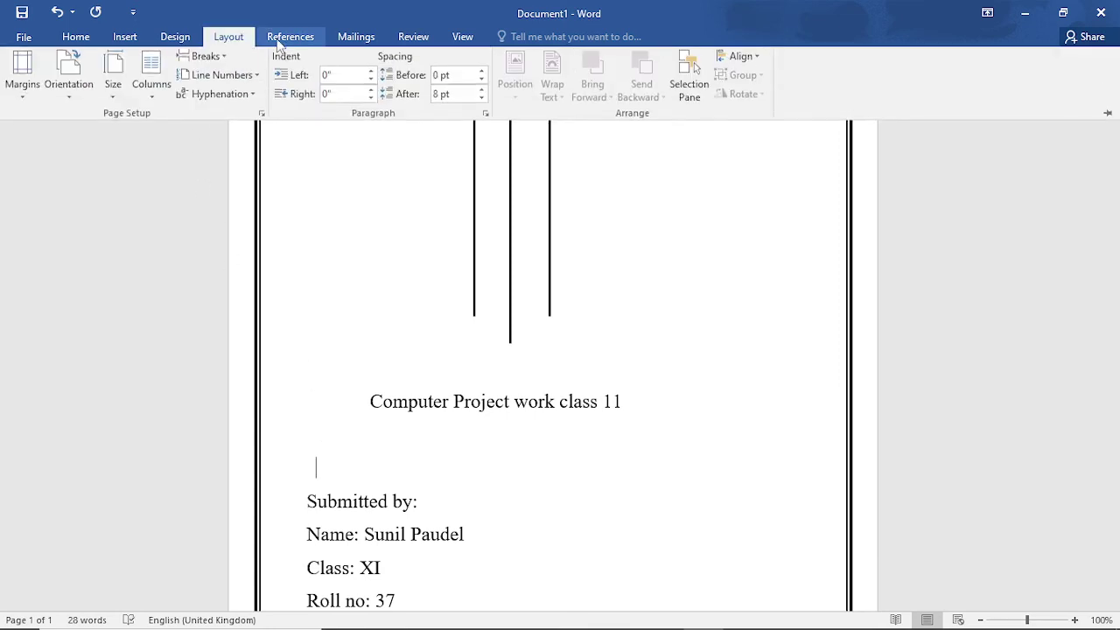
click(204, 56)
click(267, 327)
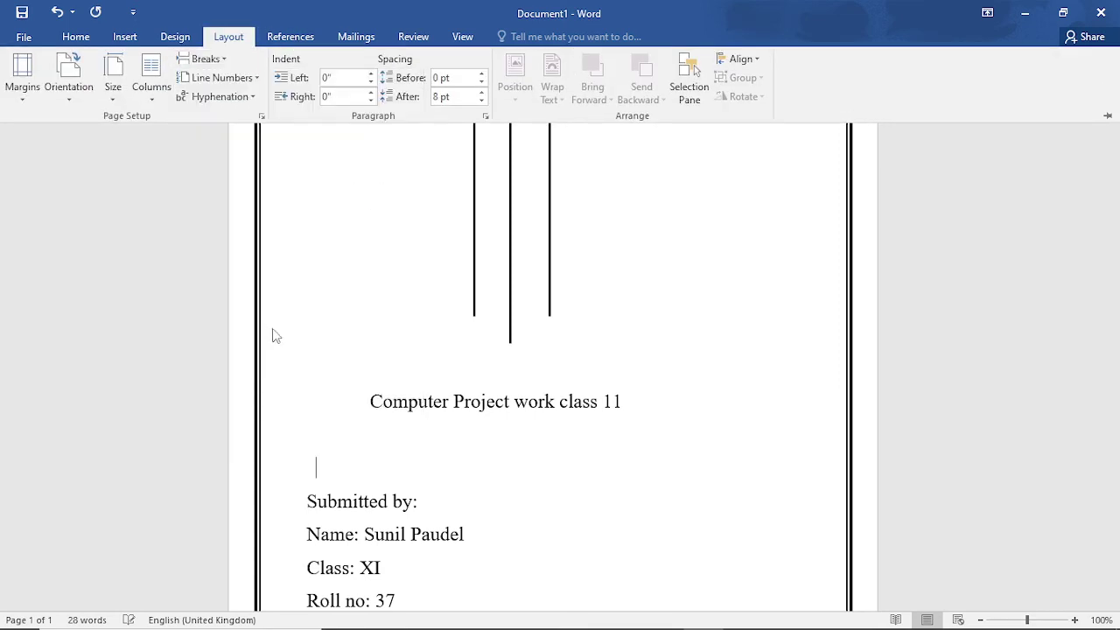
scroll(348, 333, down, 3)
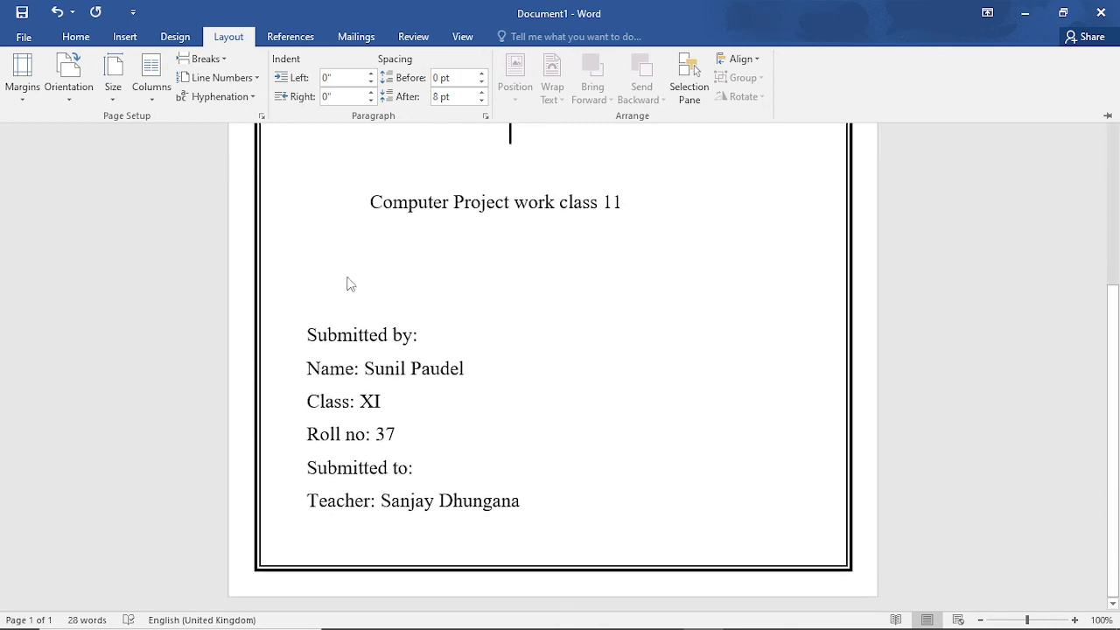
- Insert a column break that moves the Submitted by and Submitted to details to page 2
click(204, 59)
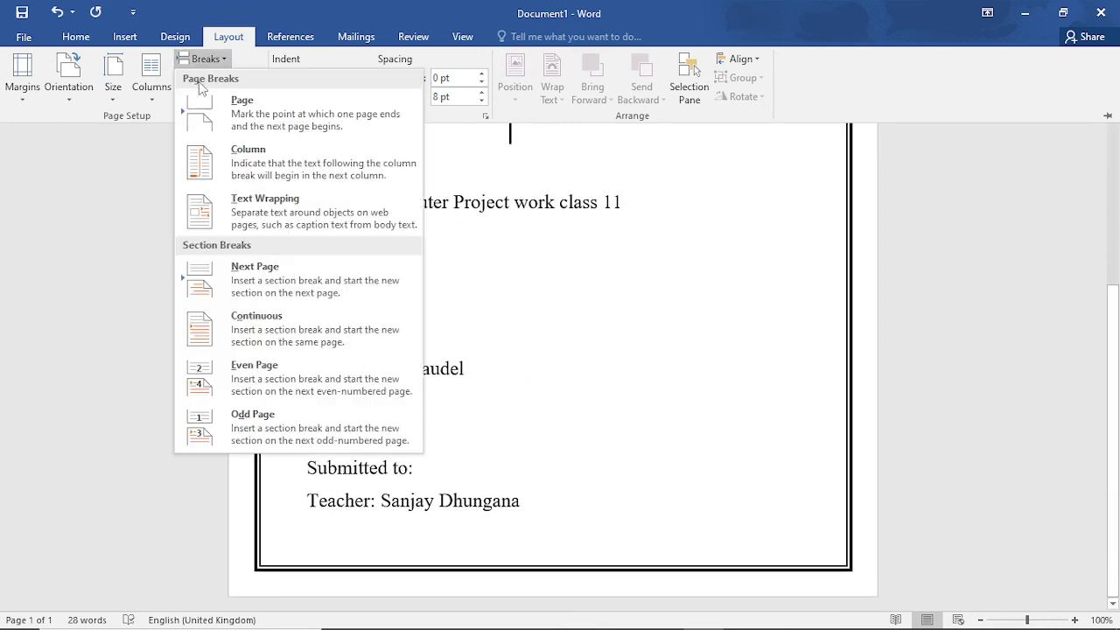
click(248, 164)
scroll(283, 250, down, 3)
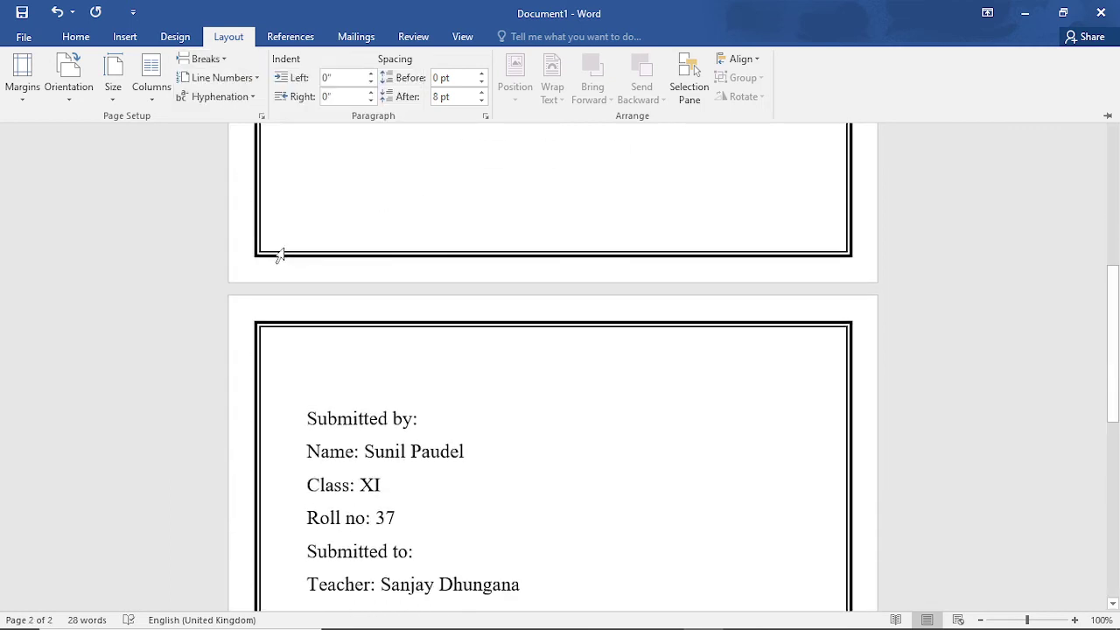
scroll(283, 241, up, 3)
scroll(280, 230, up, 3)
scroll(283, 210, down, 10)
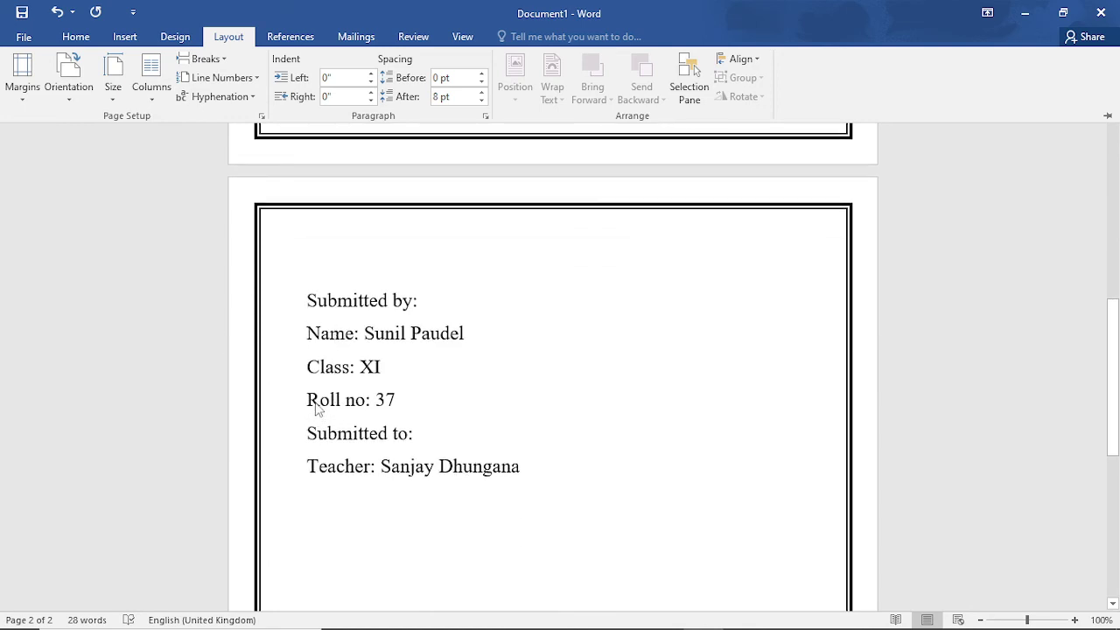
- Add a blank line above 'Submitted to:'
click(305, 436)
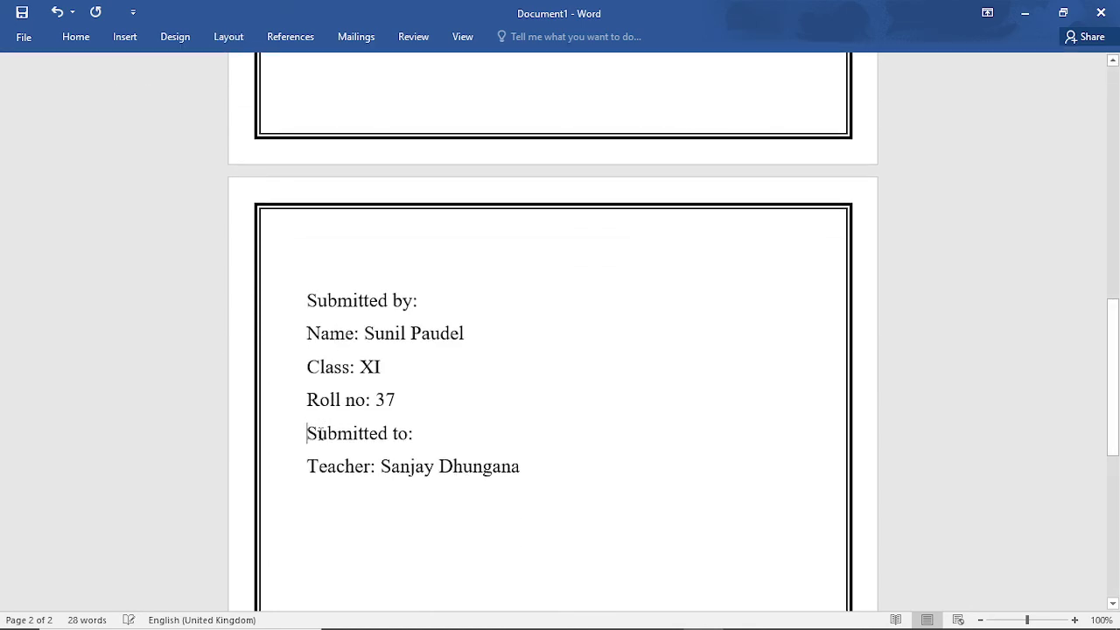
key(Return)
key(Return)
key(Return)
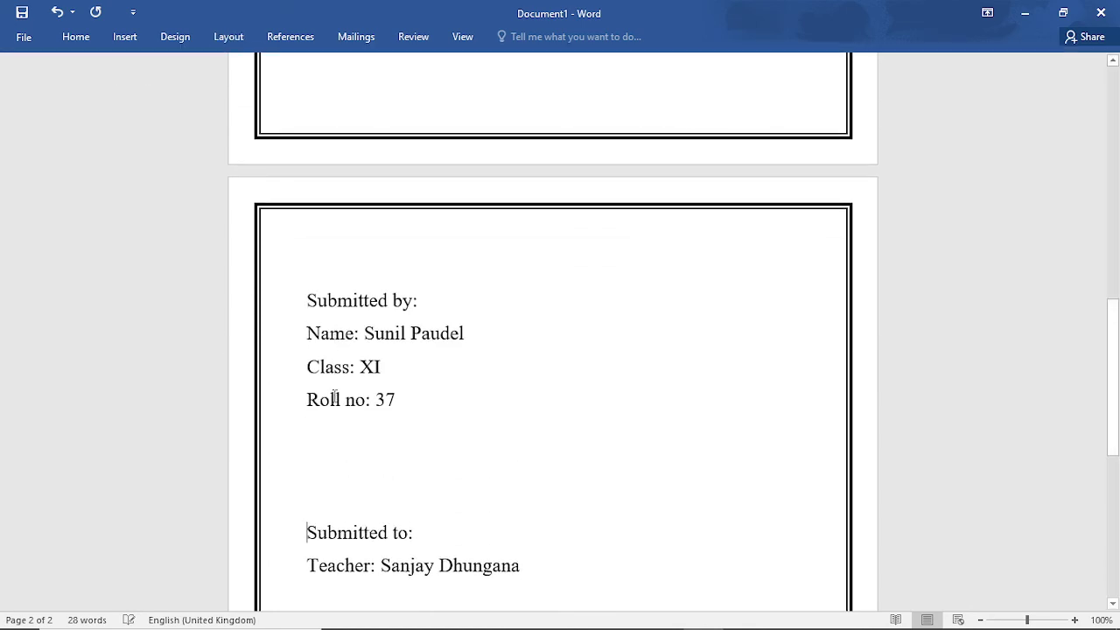
mouse_move(1050, 616)
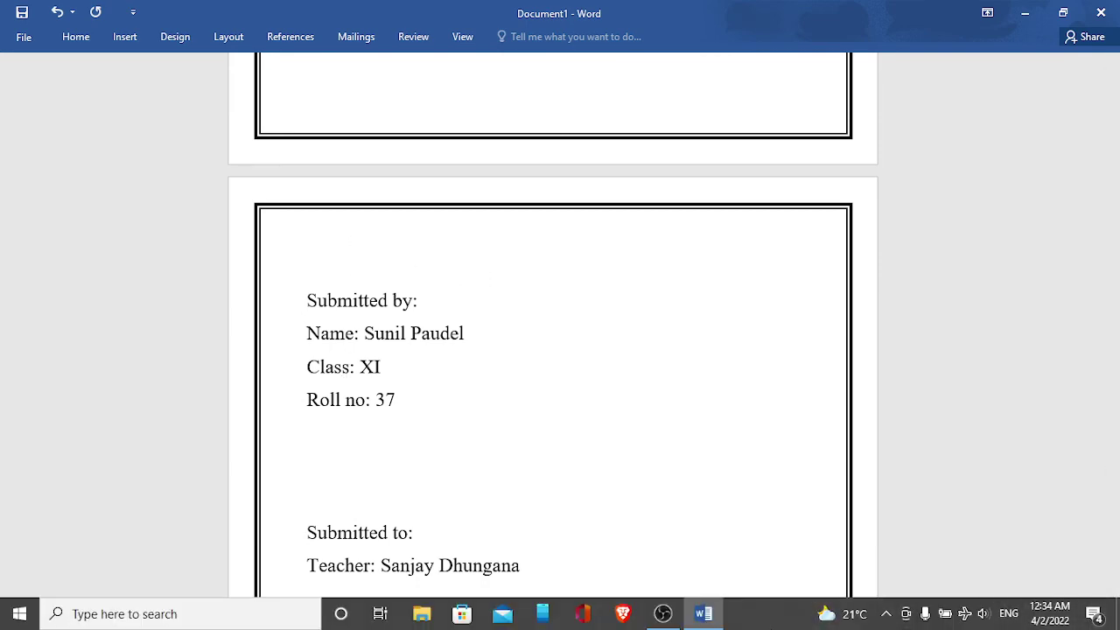
mouse_move(657, 617)
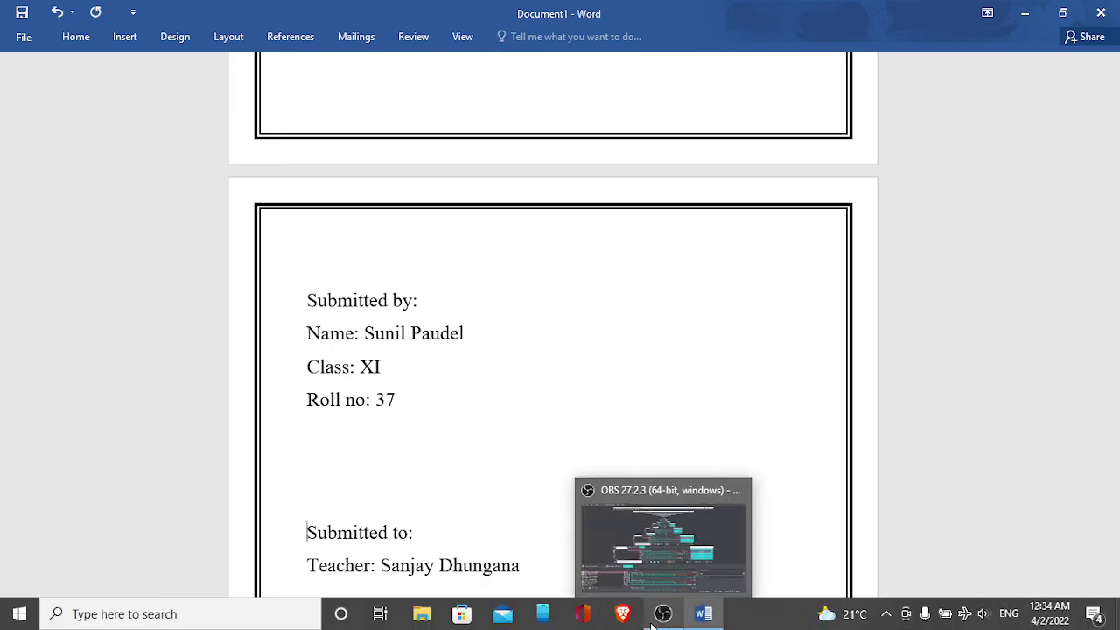
click(663, 555)
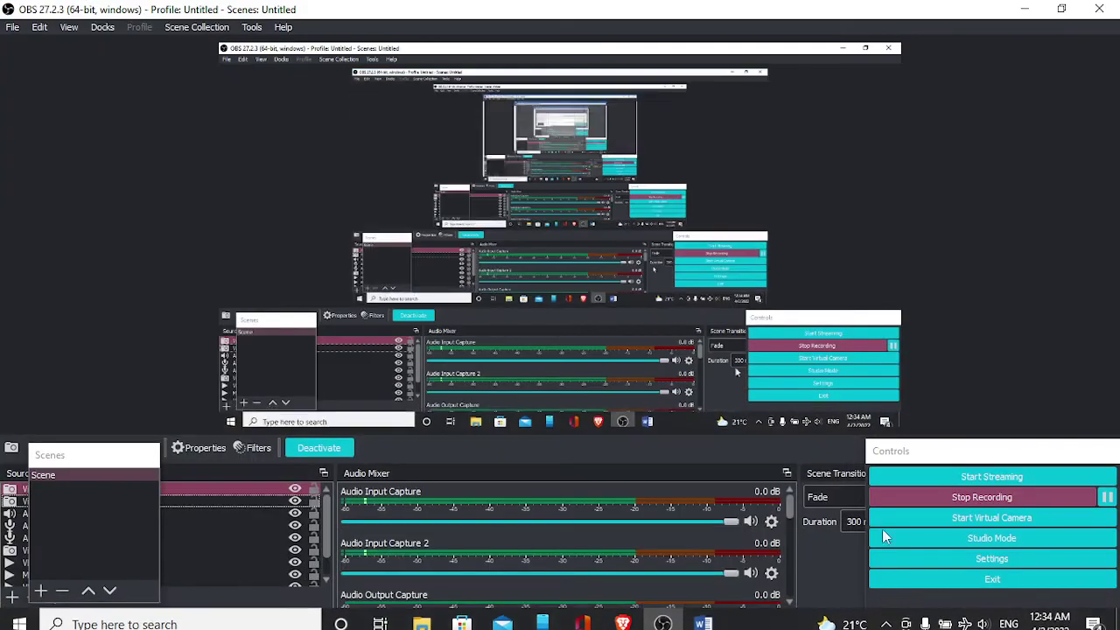
click(1107, 499)
- Return to the cover document and select the title line to check it
click(1025, 9)
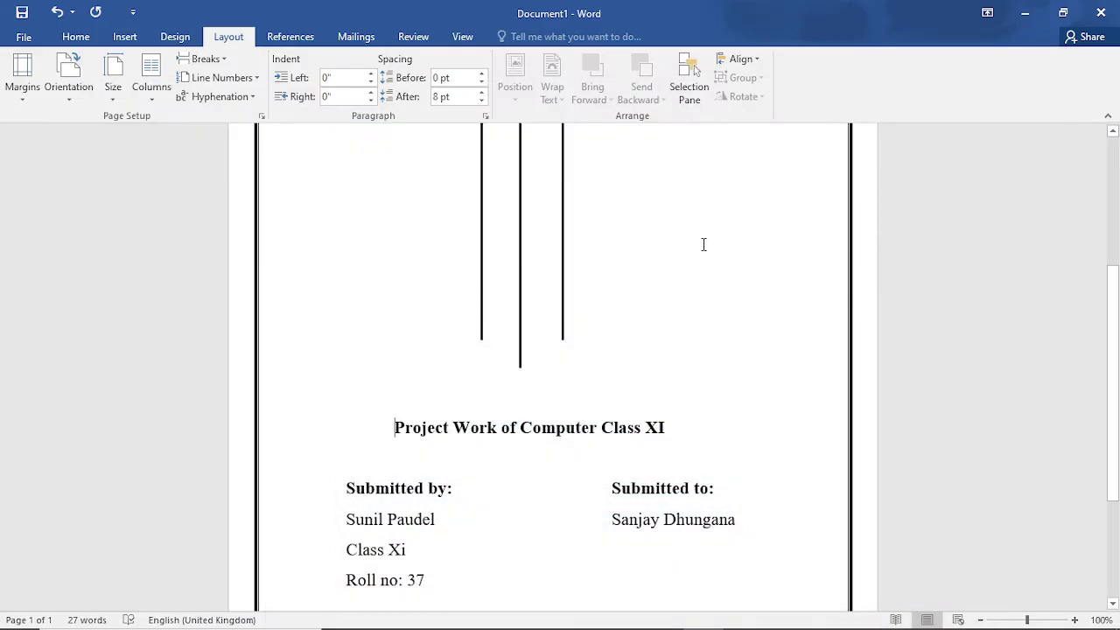
click(502, 428)
click(375, 427)
drag(375, 428, 722, 427)
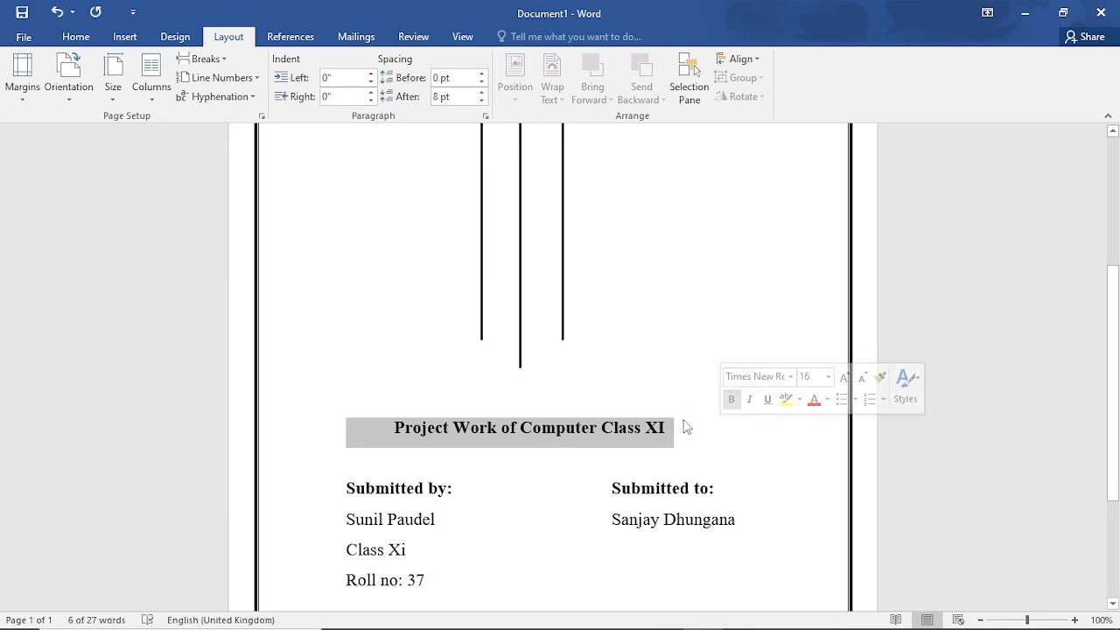
click(682, 429)
drag(680, 428, 379, 435)
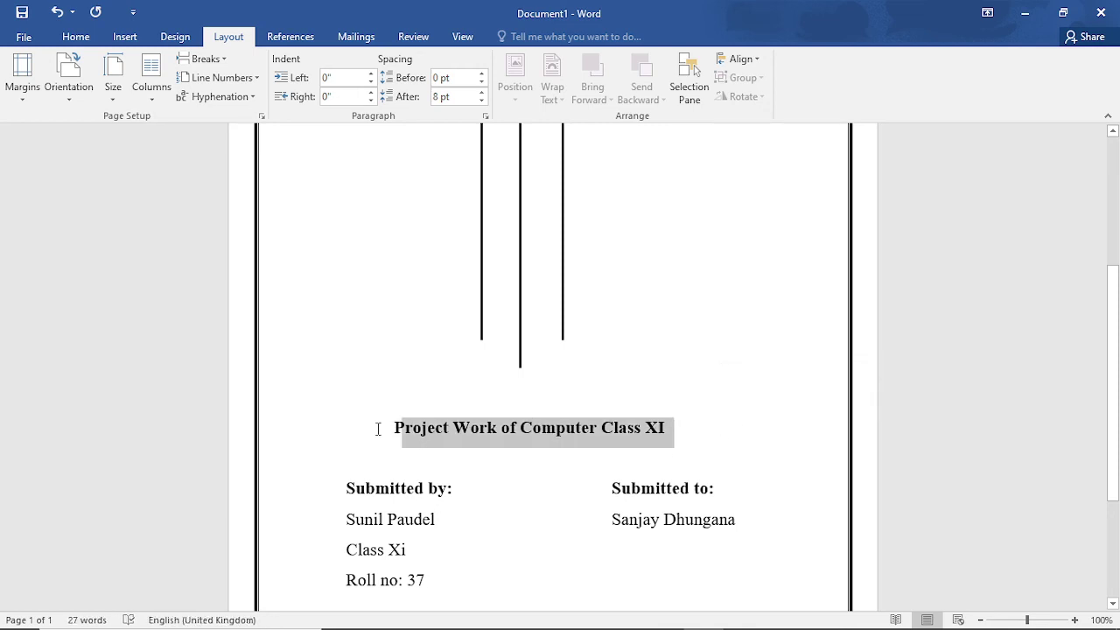
click(542, 499)
- Add a 'Student Signature:' line below the roll number and start a new line beneath it
scroll(481, 568, down, 3)
click(359, 523)
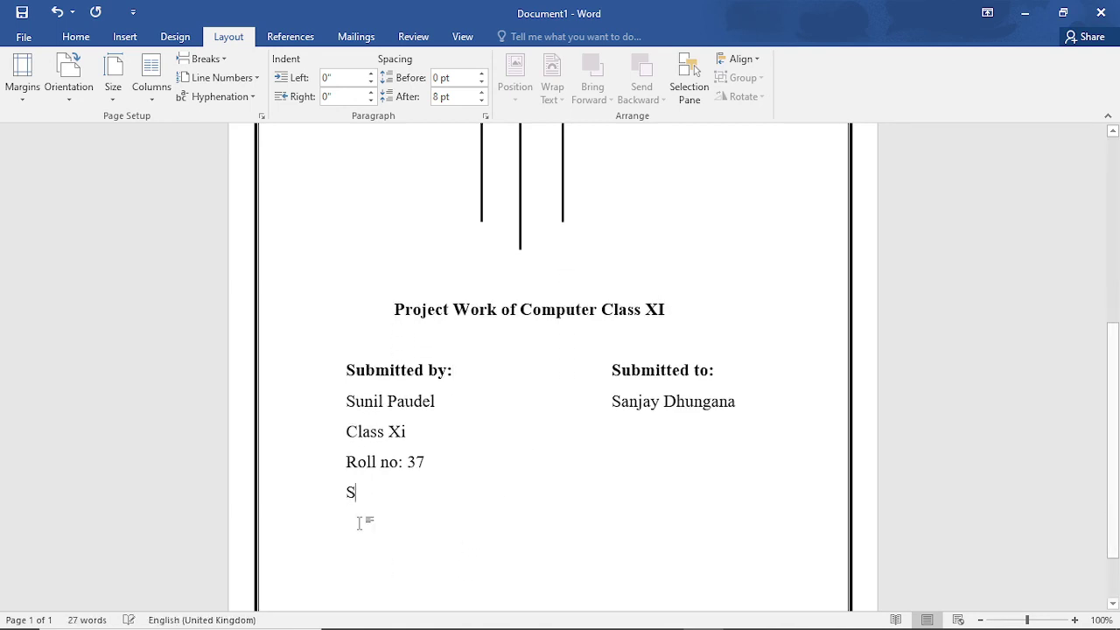
text(T)
key(BackSpace)
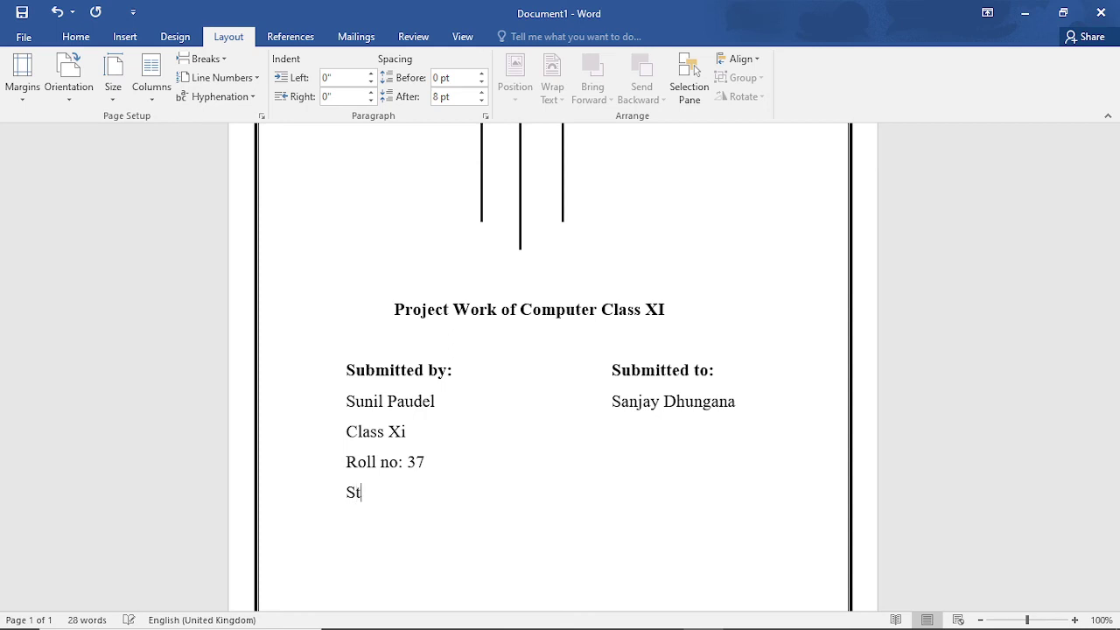
text(udent )
text(Signa)
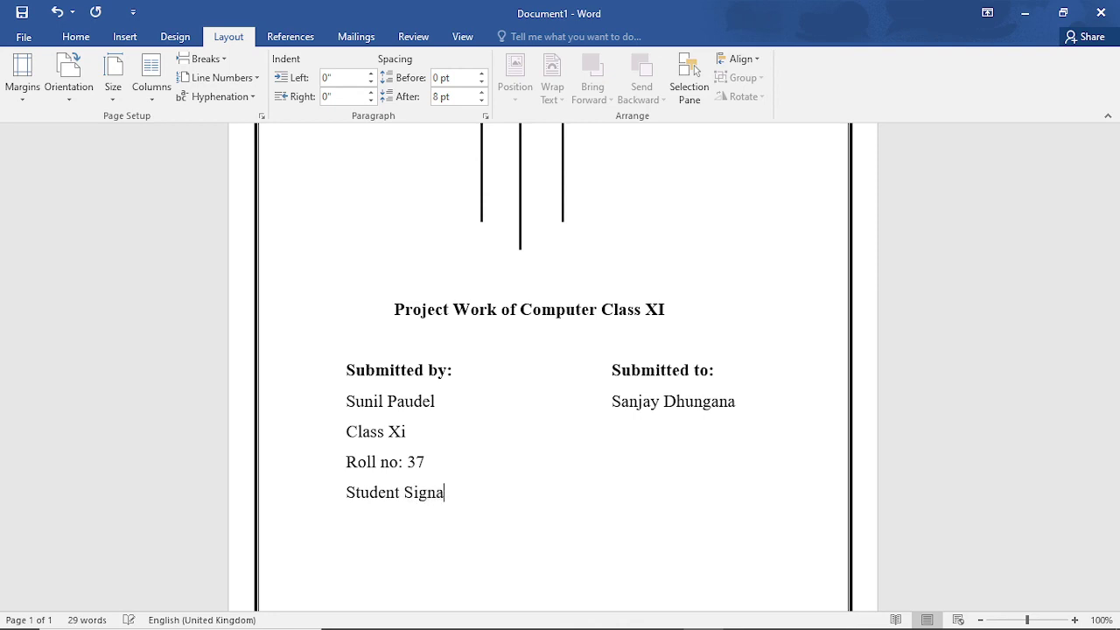
text(ture:)
key(Return)
text(………………)
- Type 'Teacher Signature' in the right column, then delete the misplaced label
click(614, 473)
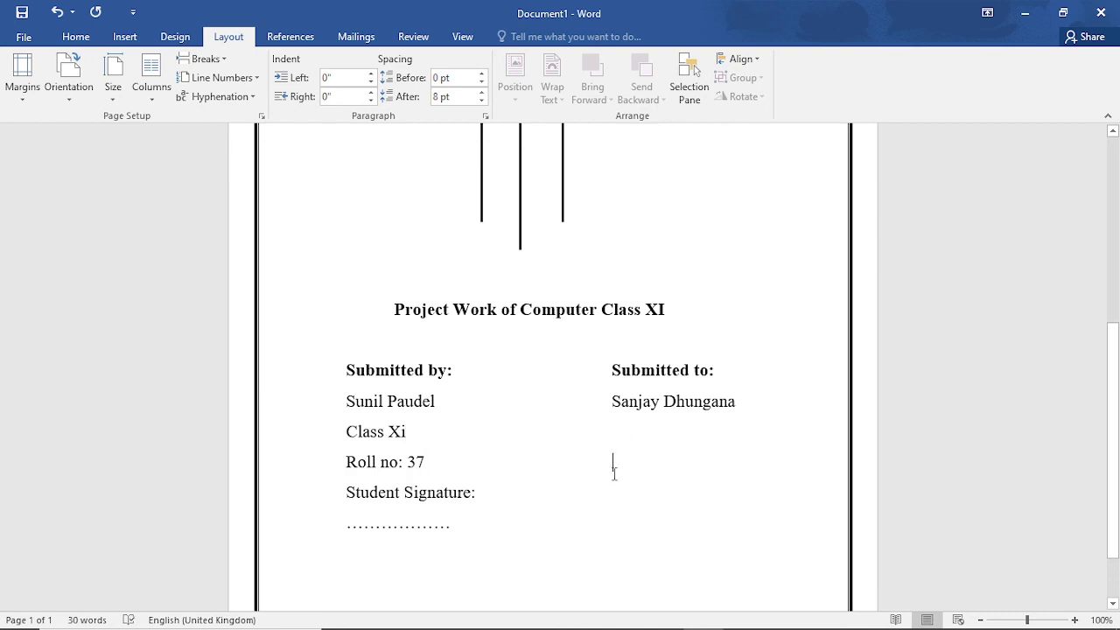
text(Teach)
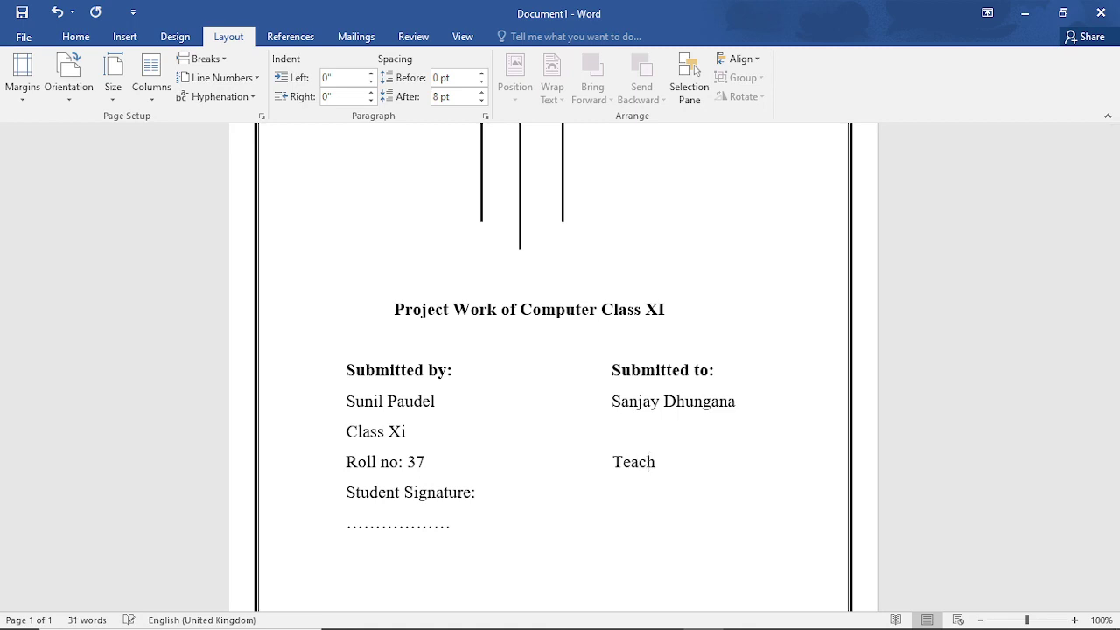
text(er )
text(Sign)
text(ature:)
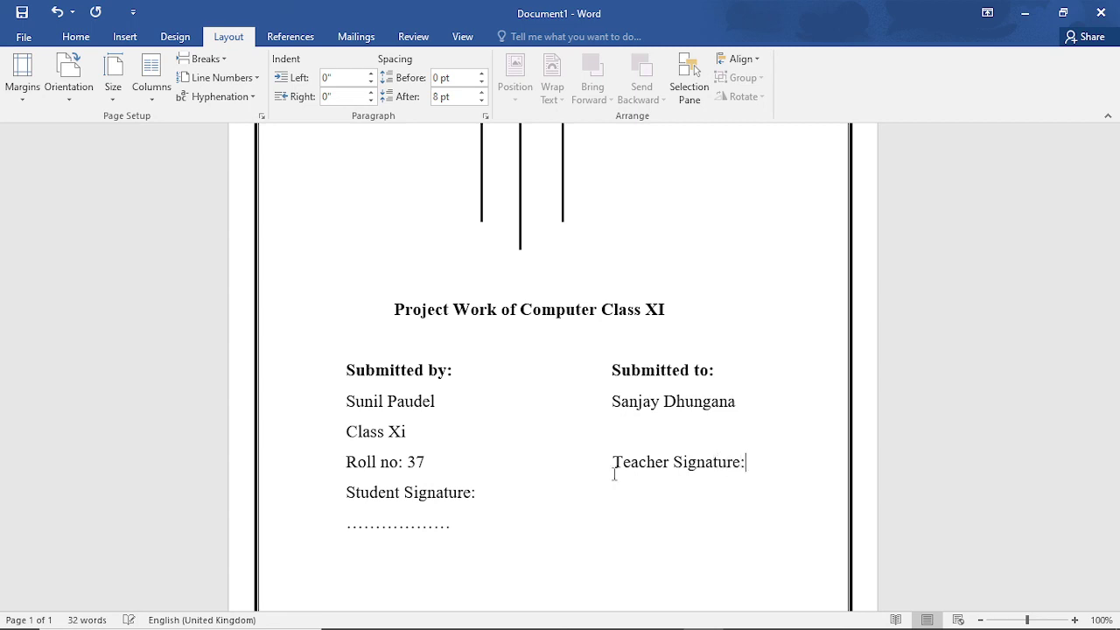
key(Return)
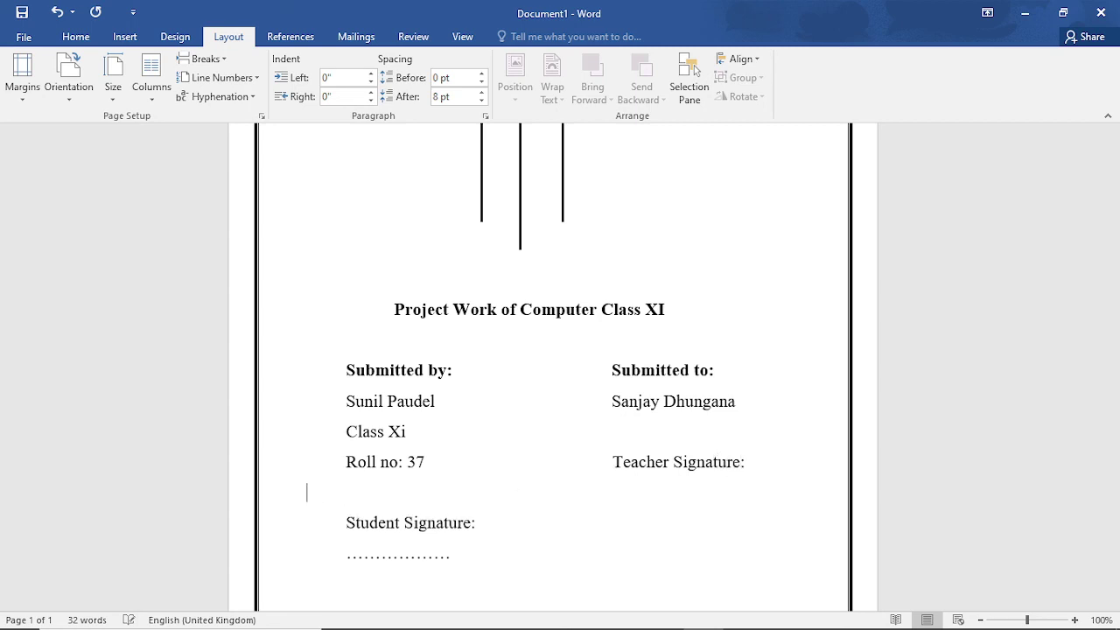
key(BackSpace)
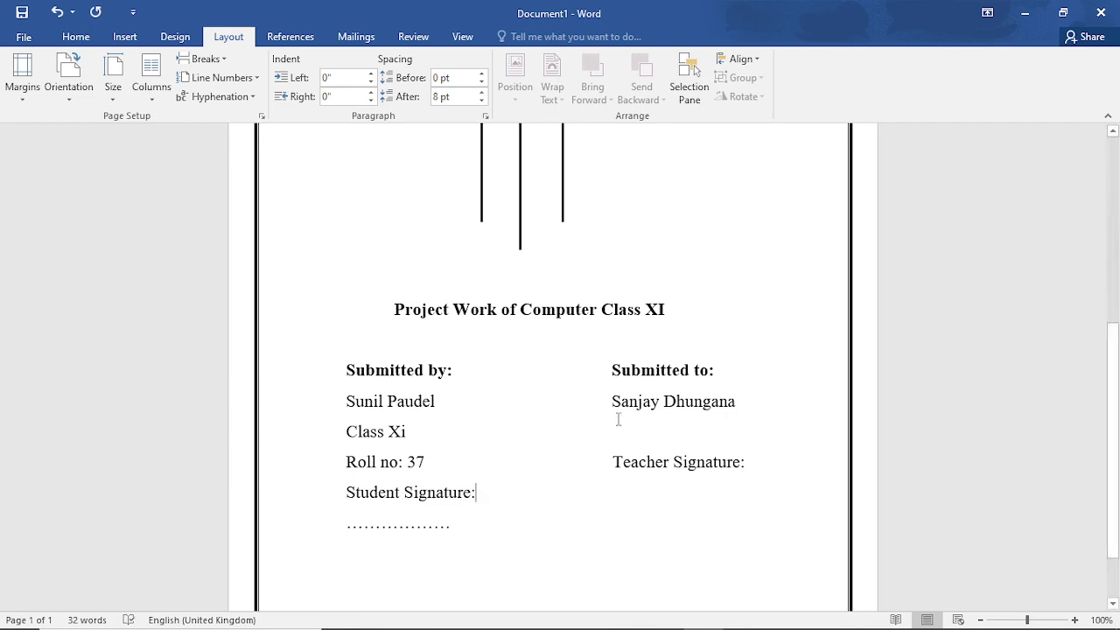
mouse_move(613, 458)
mouse_down()
mouse_move(697, 487)
mouse_move(761, 465)
mouse_up()
click(152, 83)
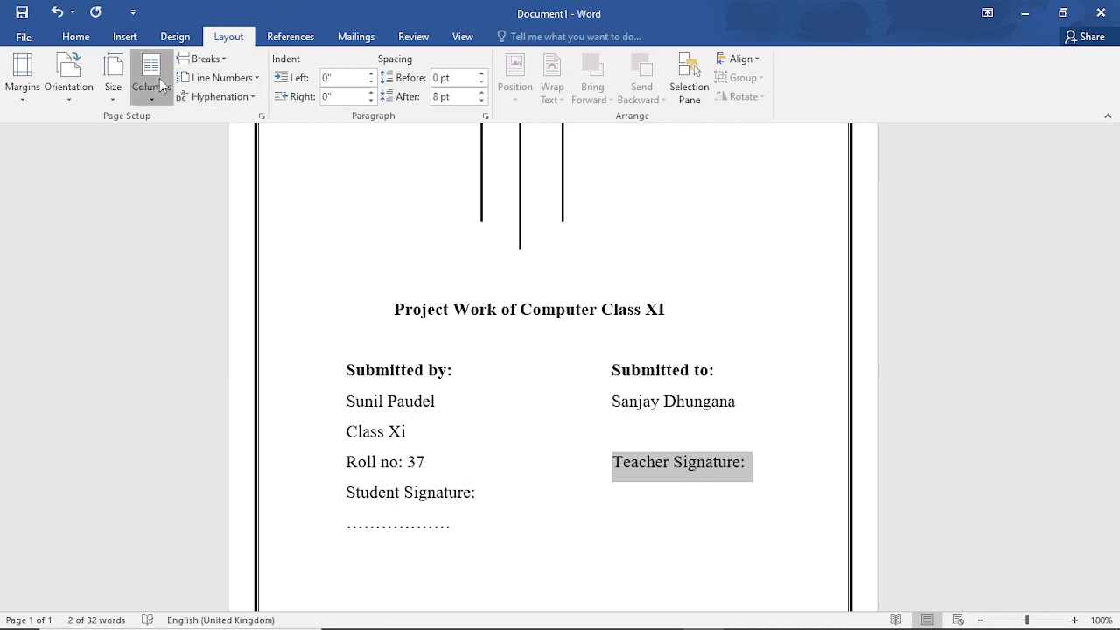
click(182, 122)
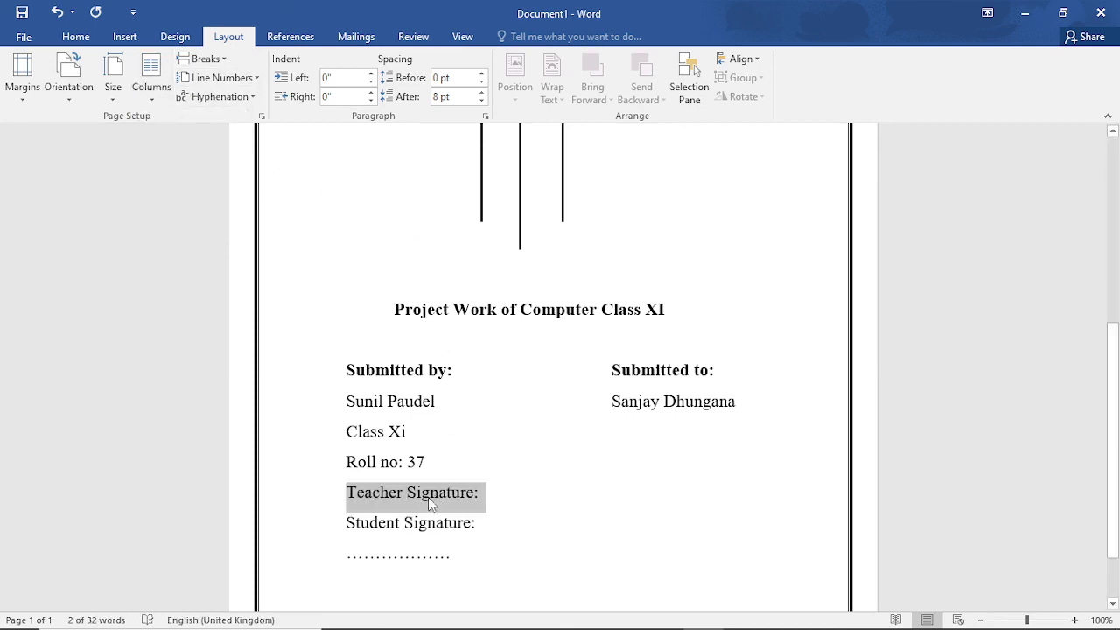
key(Delete)
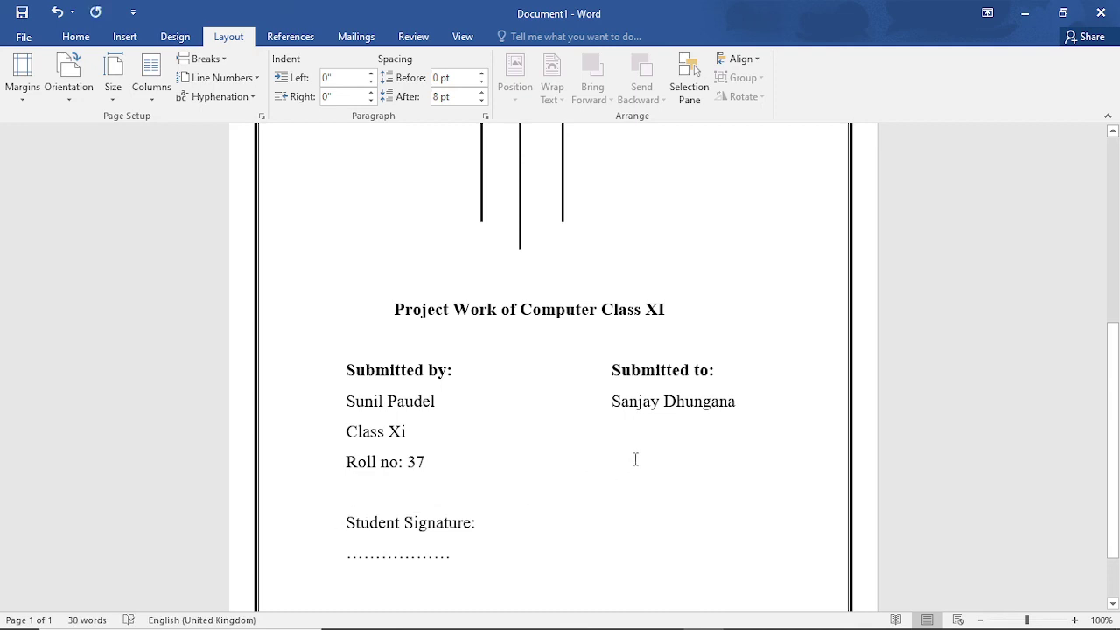
- Place 'Teacher Signature:' beside 'Student Signature:' with a row of dots beneath it
scroll(499, 499, down, 2)
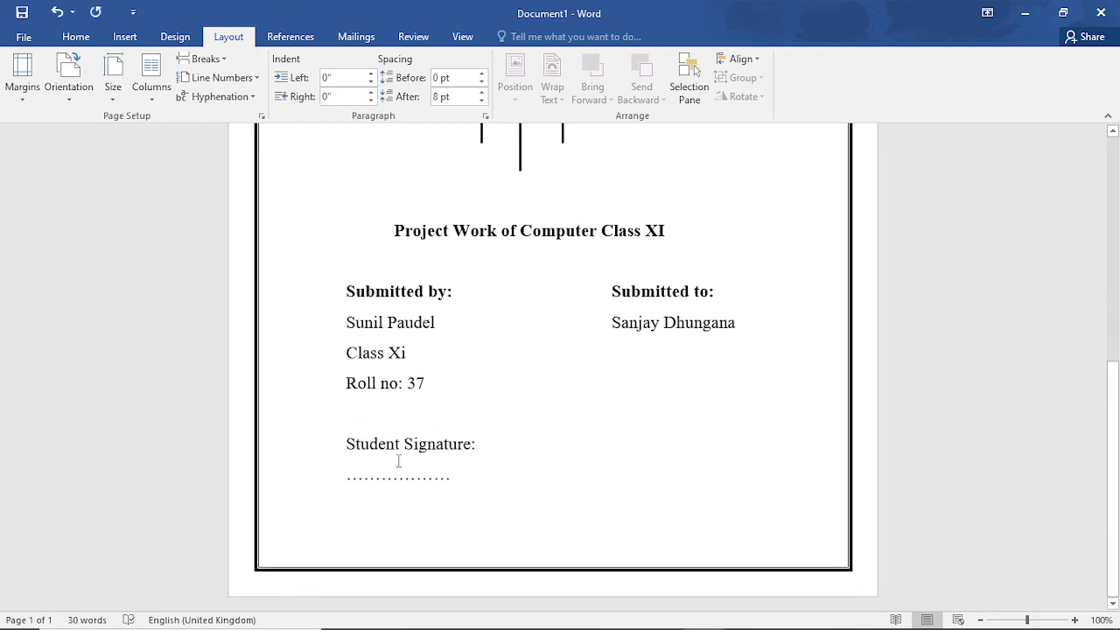
double_click(637, 438)
text(t)
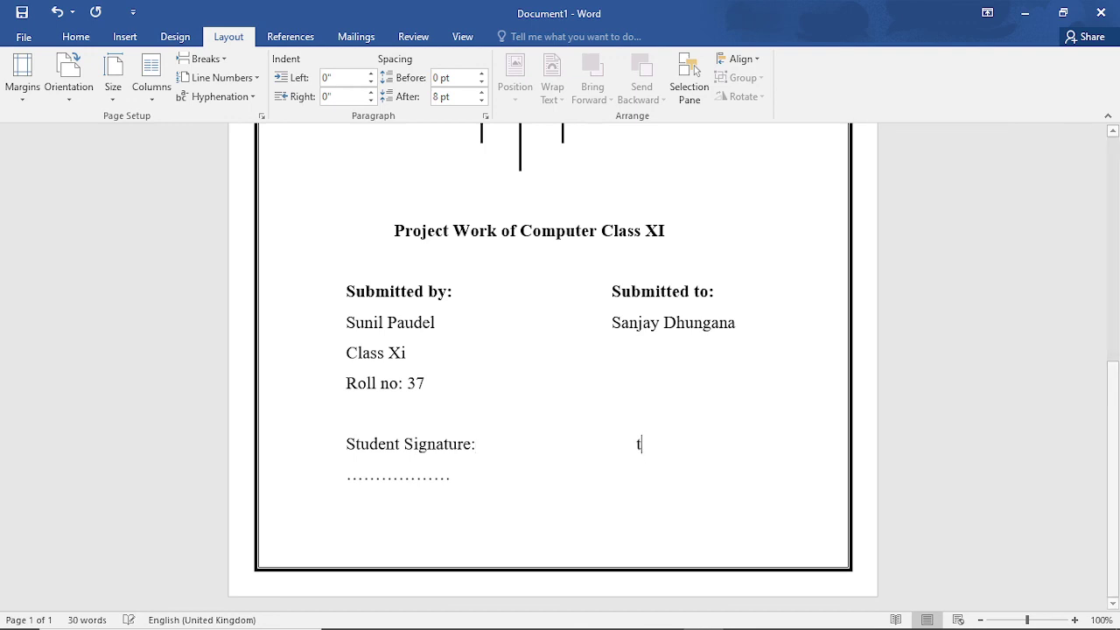
text(e)
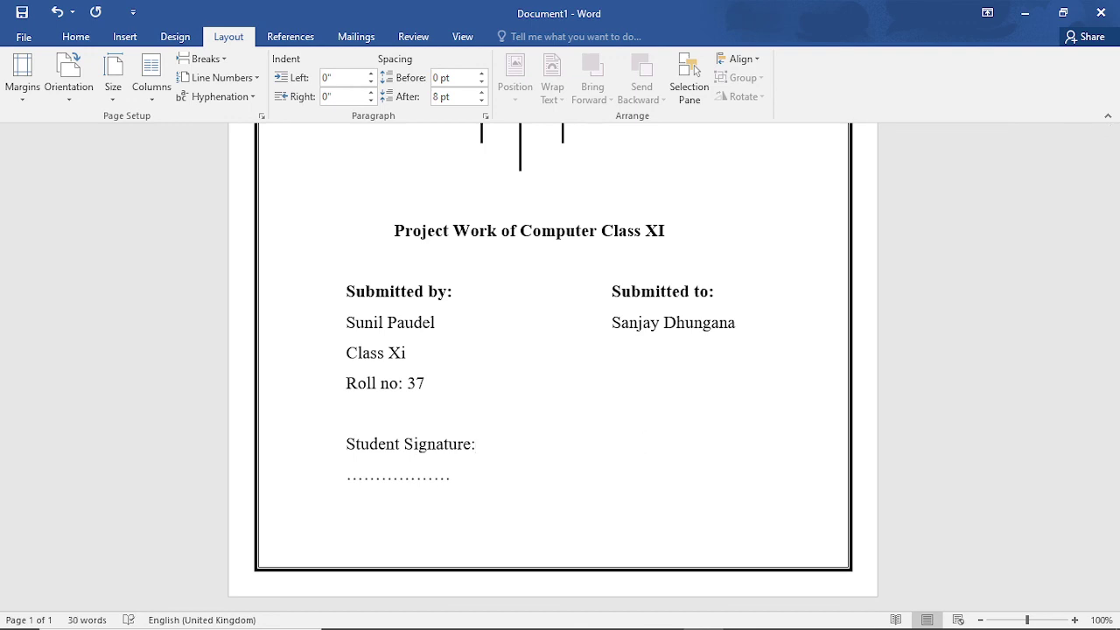
text(Teacher Signatu)
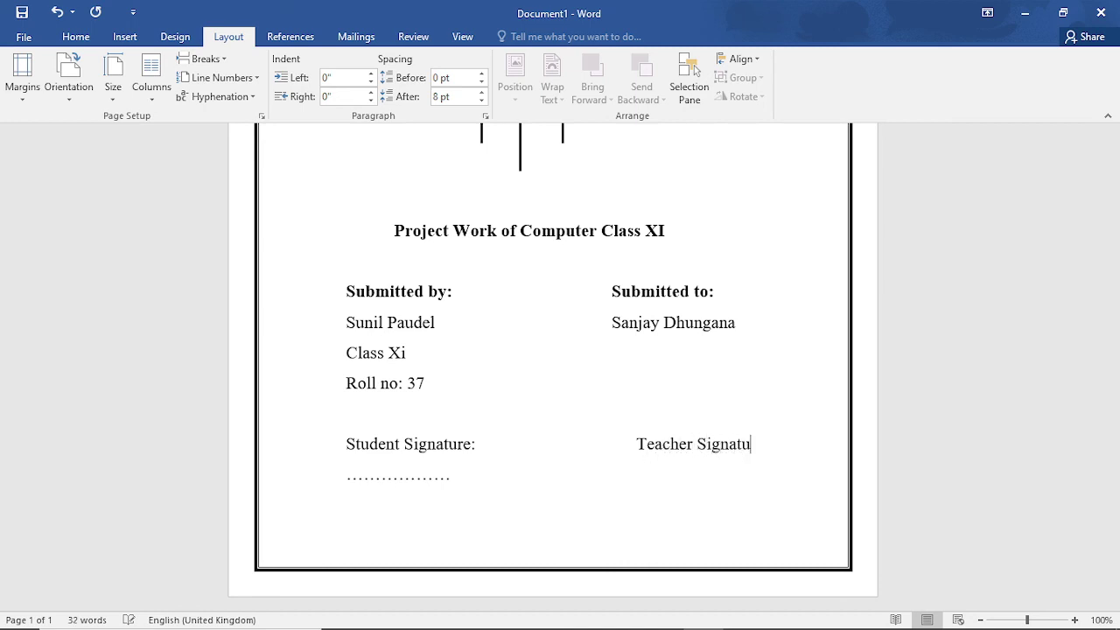
text(re:)
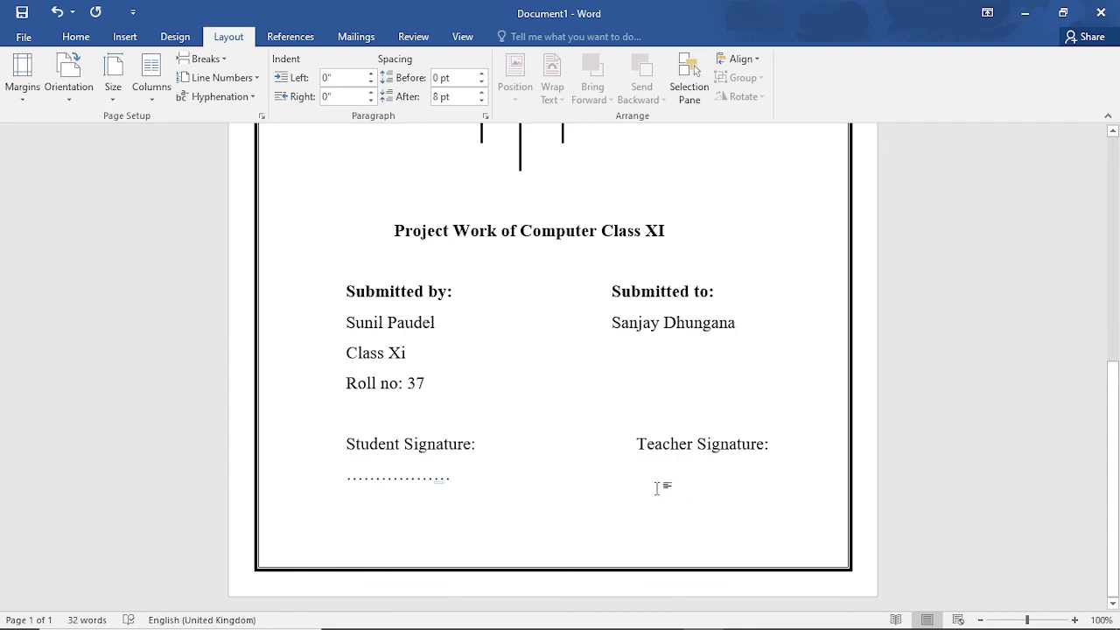
key(shift+Home)
key(Right)
click(648, 472)
text(.....)
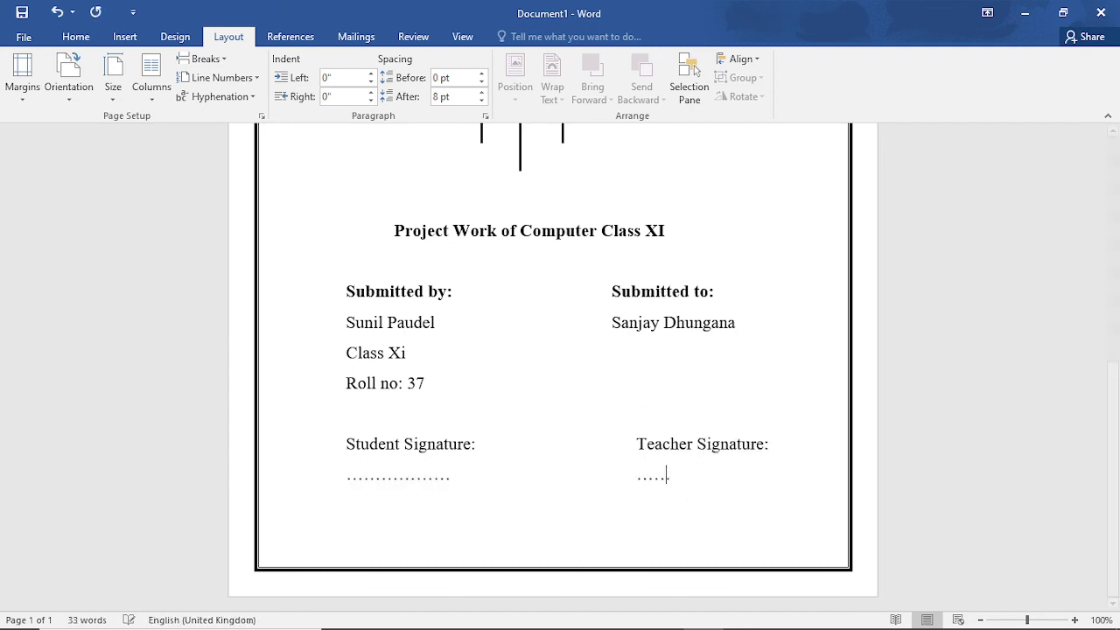
text(...................)
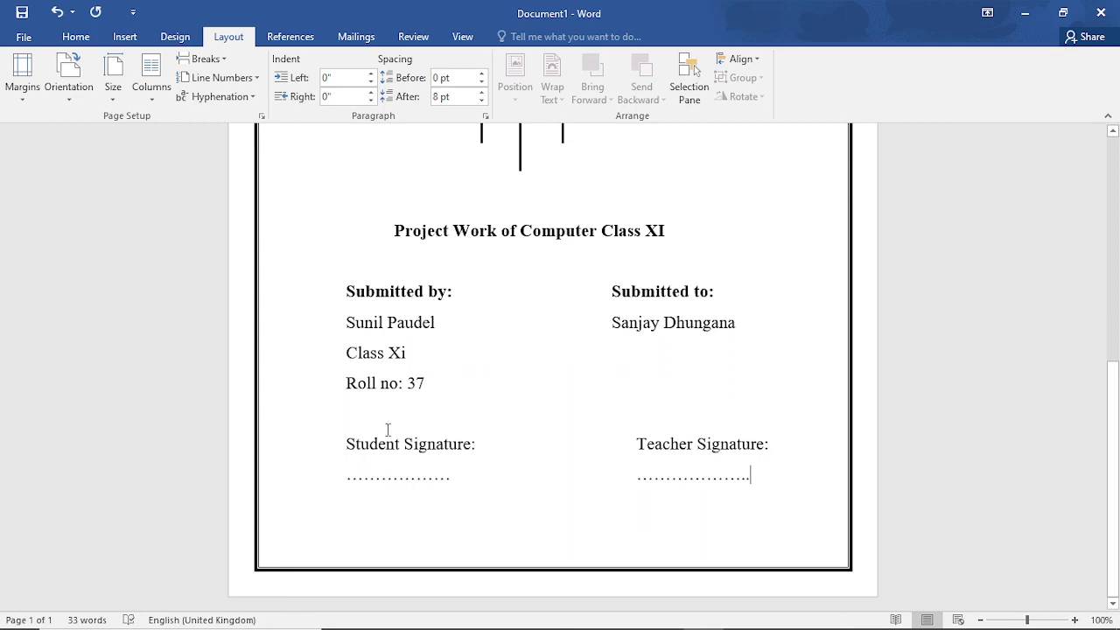
drag(344, 448, 490, 455)
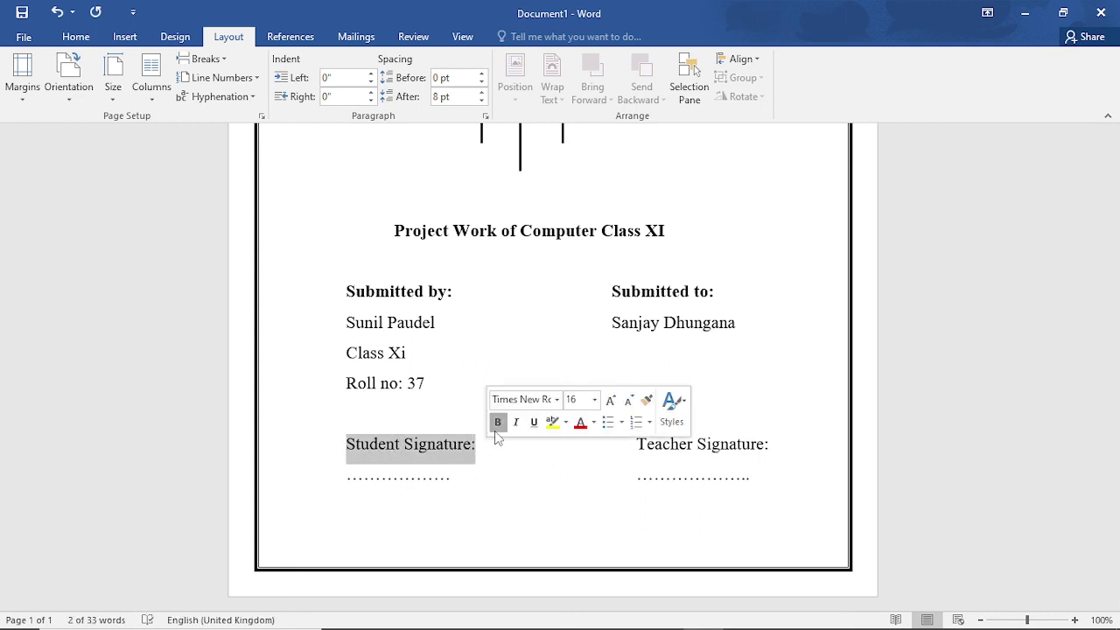
- Bold the 'Student Signature:' and 'Teacher Signature:' labels
click(497, 422)
drag(636, 446, 773, 446)
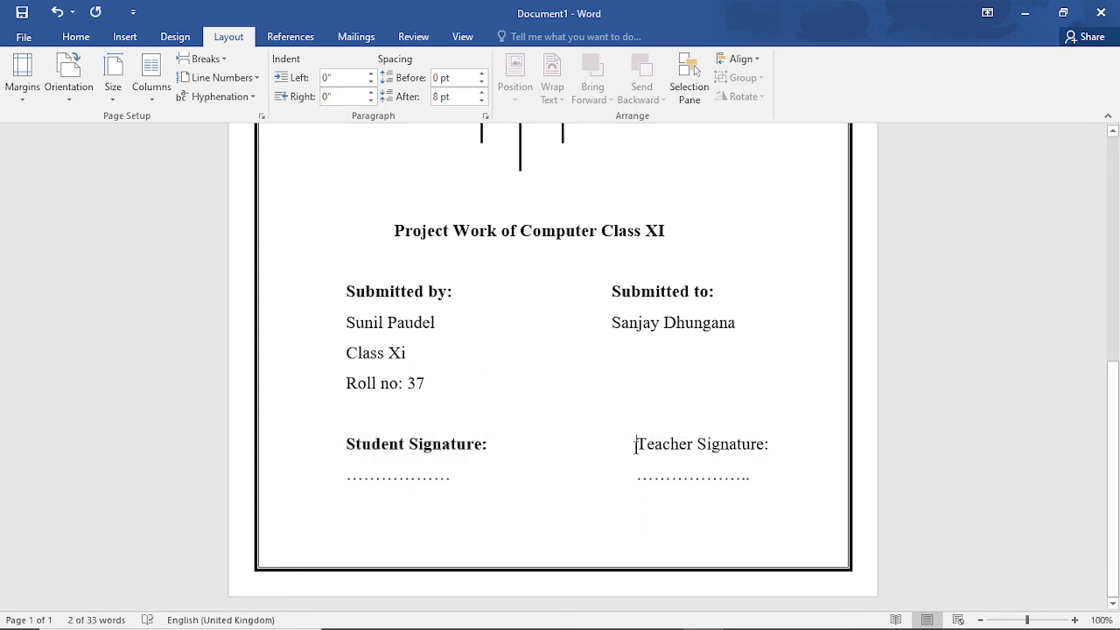
click(773, 421)
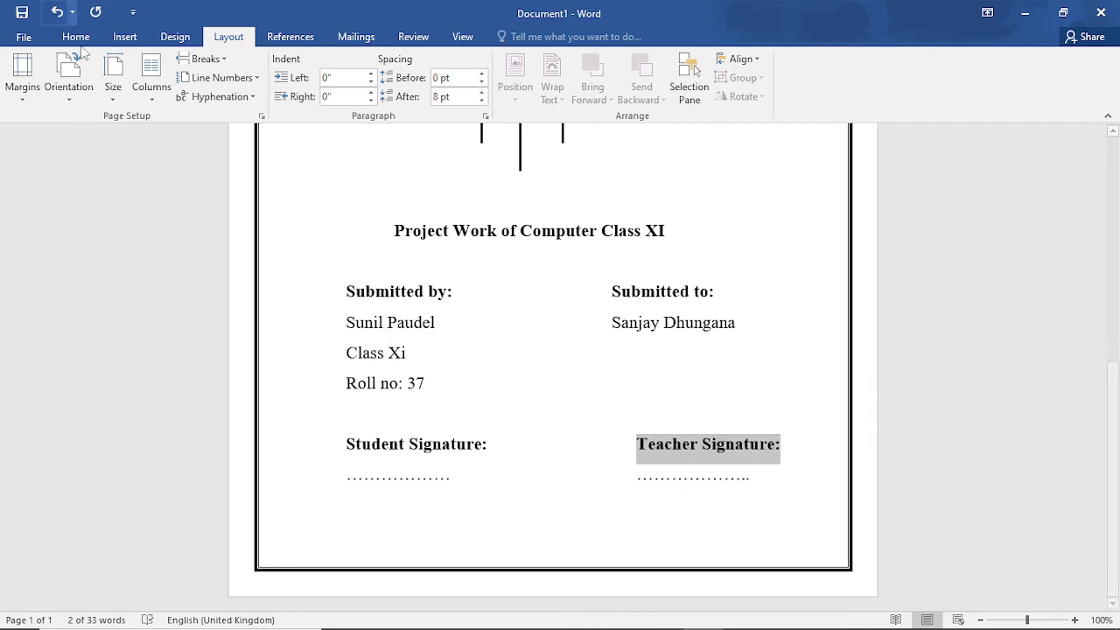
click(631, 389)
- Scroll back up to review the finished cover page, then switch to the screen recorder
scroll(595, 350, up, 1)
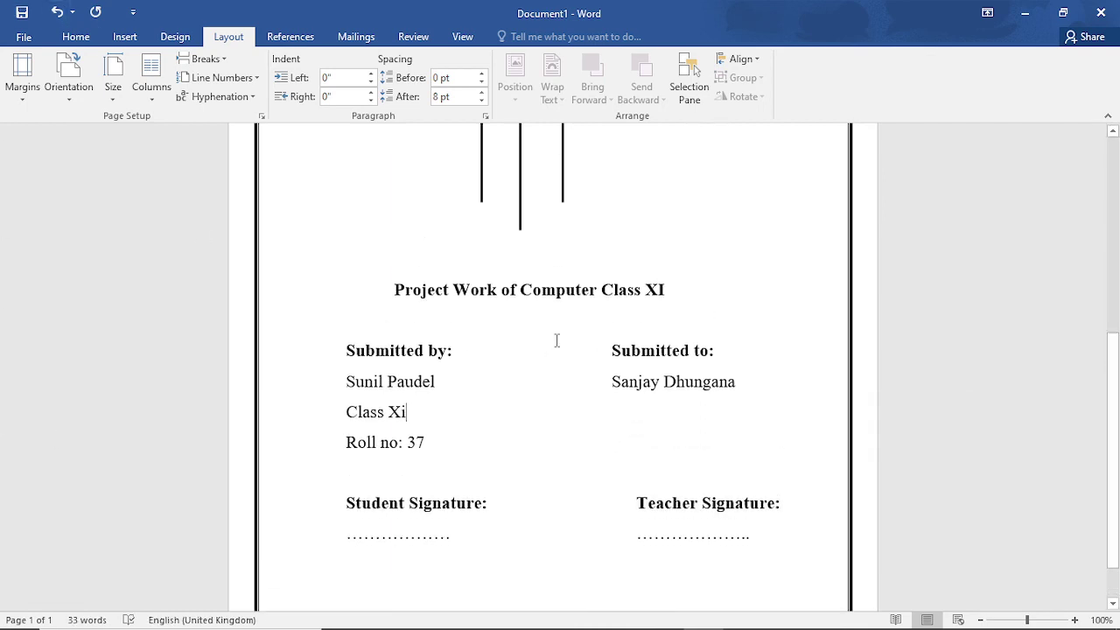
scroll(554, 340, up, 3)
scroll(555, 340, up, 4)
scroll(556, 341, up, 1)
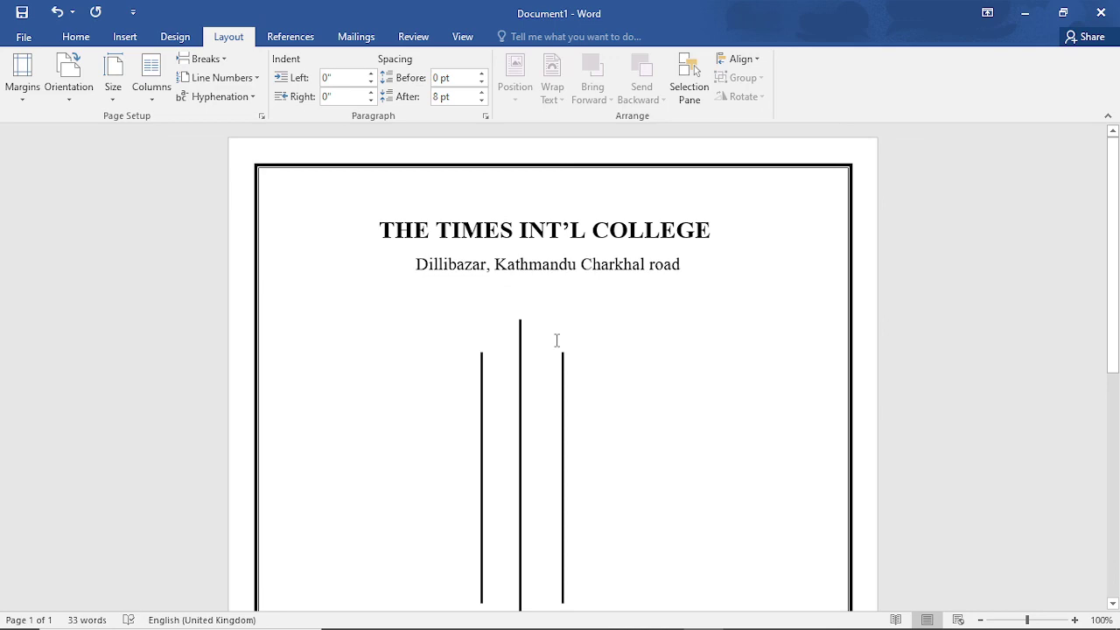
mouse_move(630, 626)
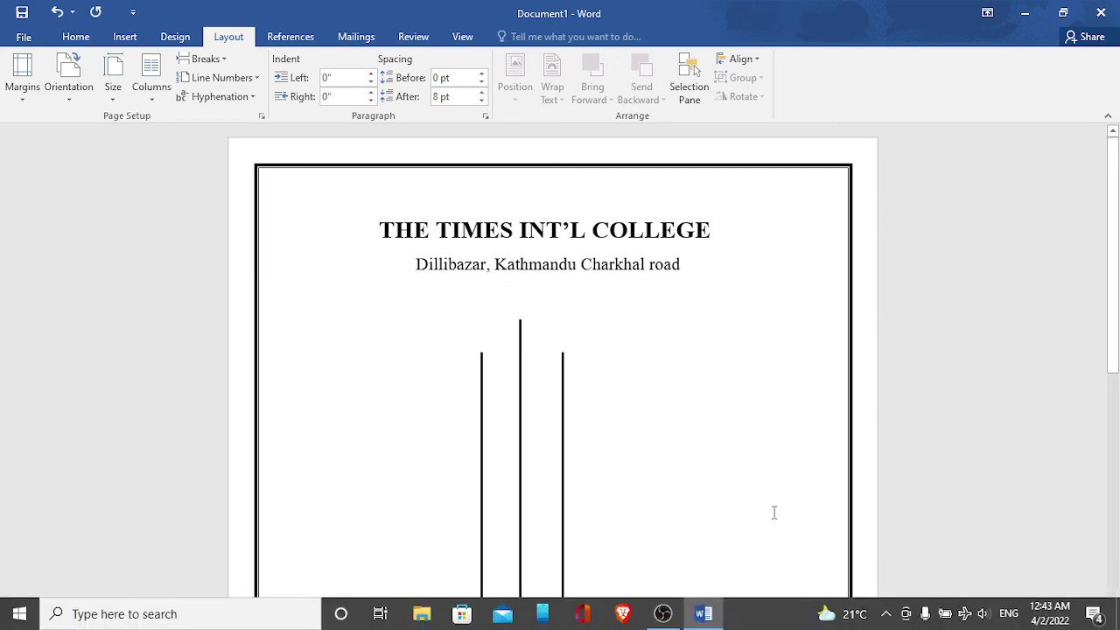
click(664, 614)
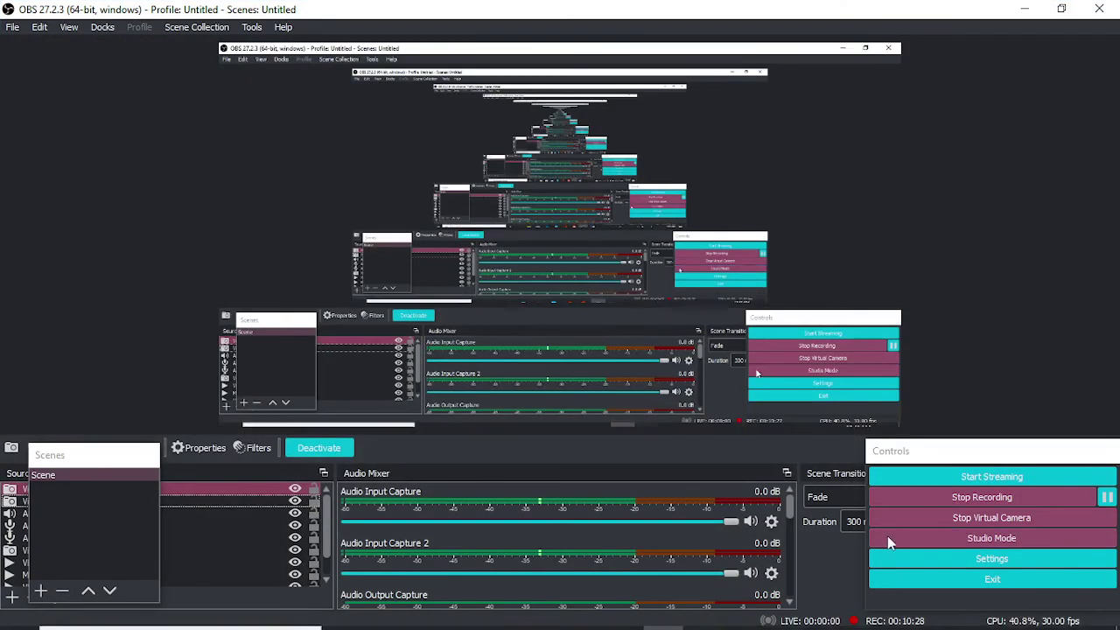